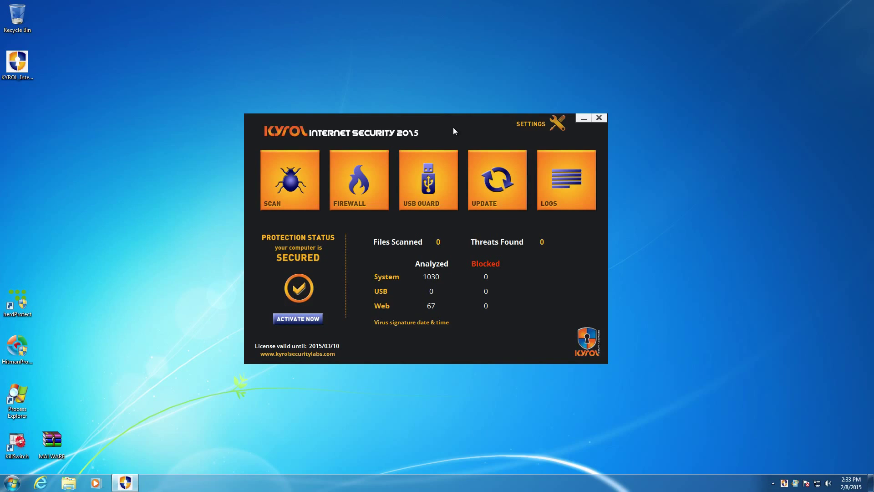
# Step: Examine the update history entries and the protection log, and return to the main screen
pyautogui.click(549, 178)
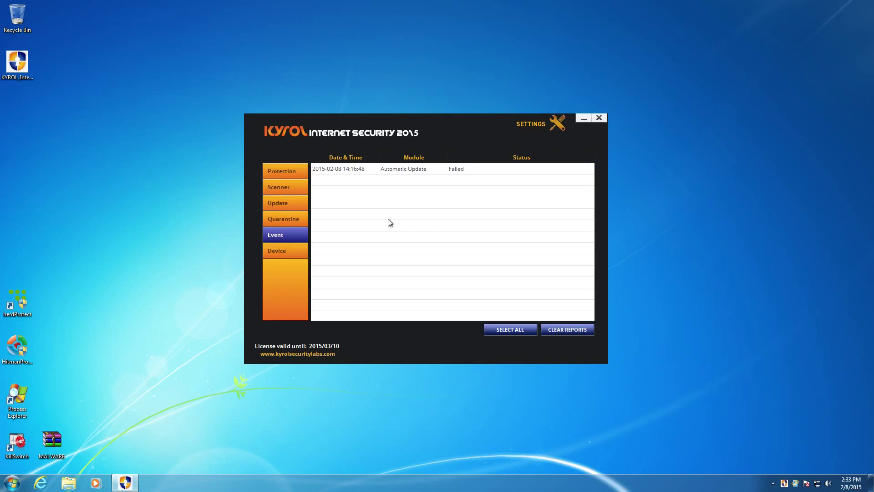
pyautogui.click(276, 206)
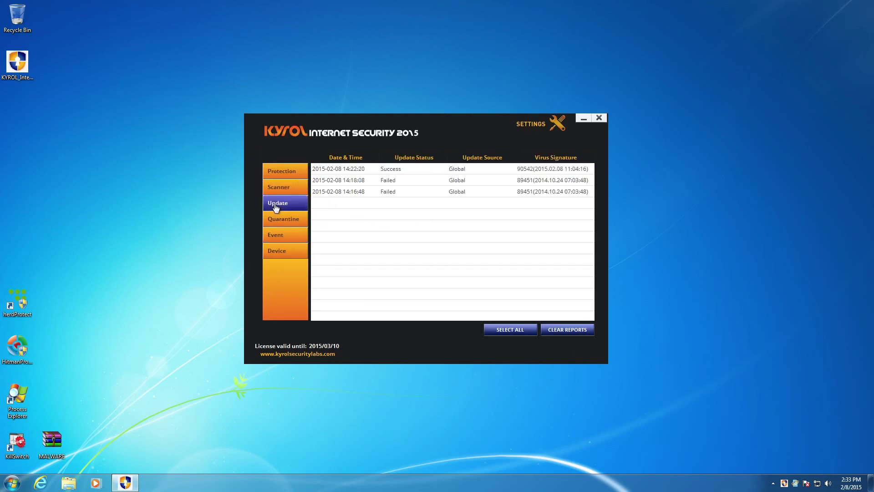
pyautogui.click(401, 189)
pyautogui.click(401, 184)
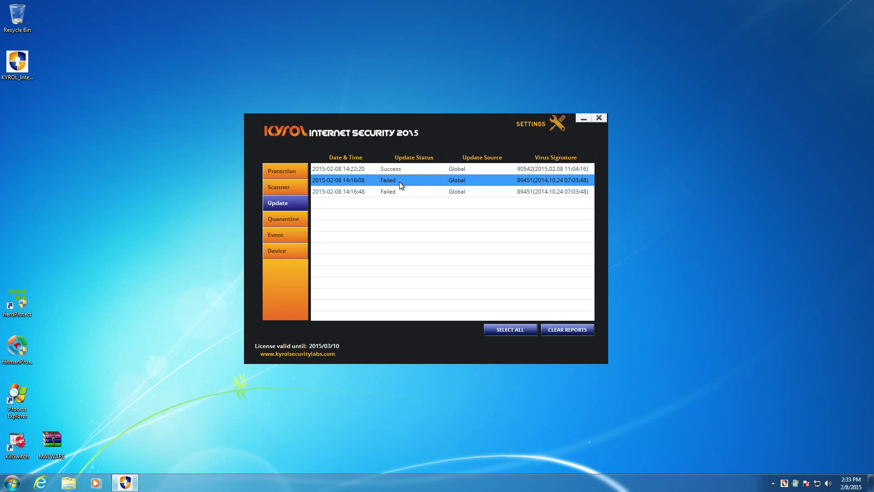
pyautogui.click(431, 168)
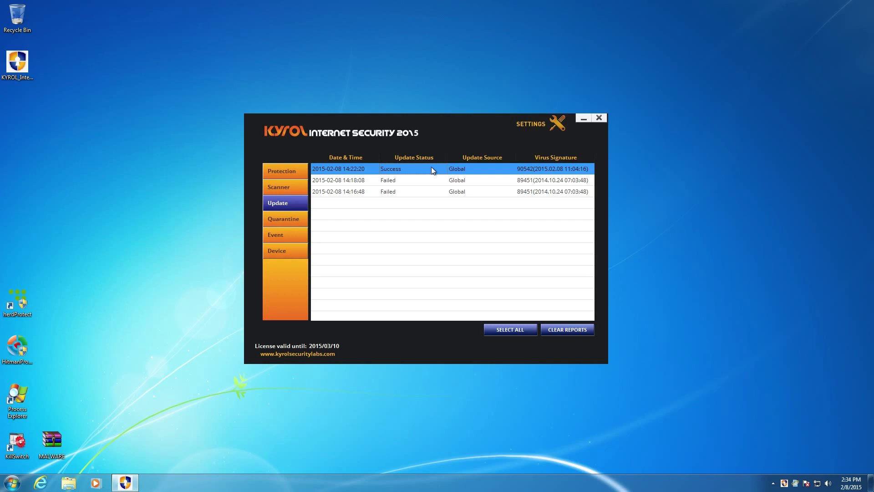
pyautogui.click(287, 172)
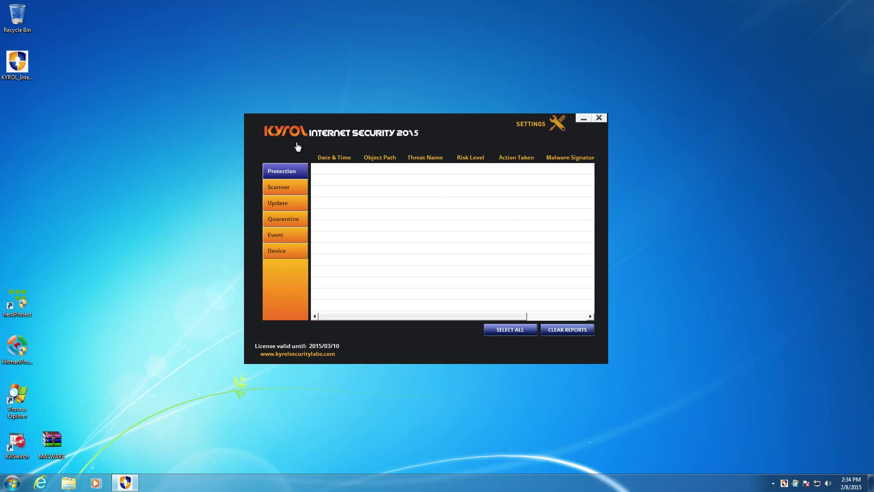
pyautogui.click(286, 134)
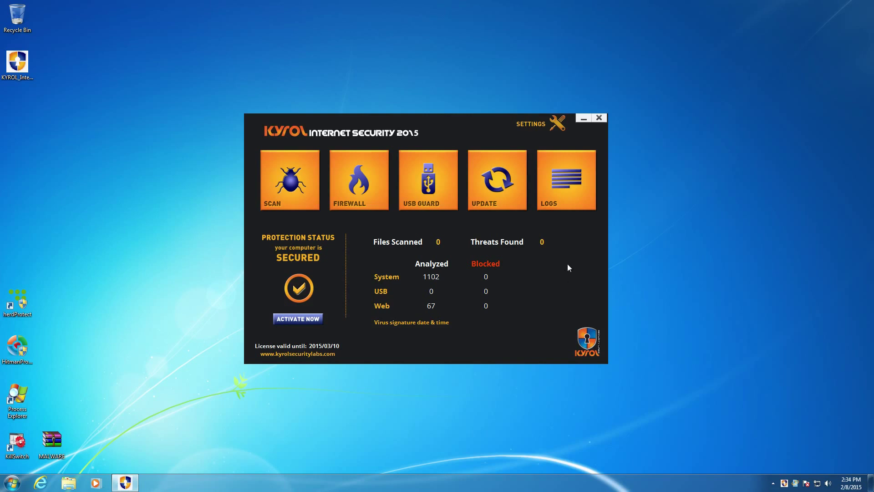
# Step: Review the system protection settings and enable Scan processes and Scan archives for custom scans in the scanner settings
pyautogui.click(548, 129)
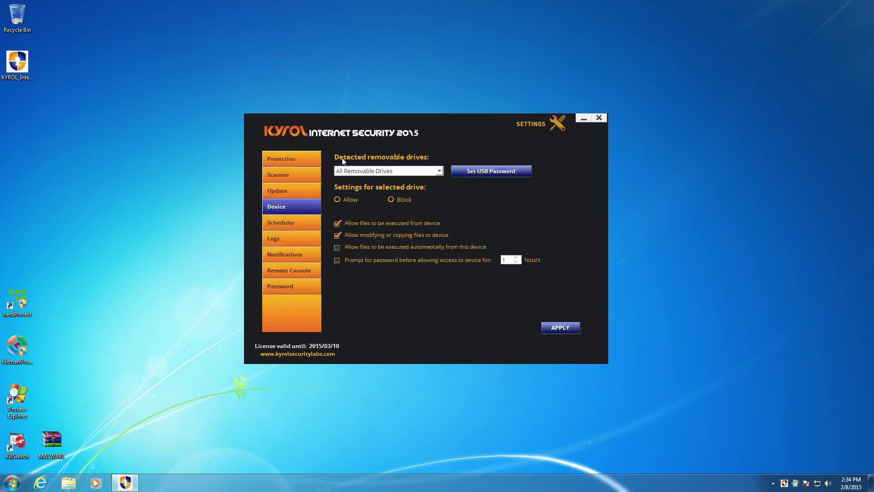
pyautogui.click(304, 164)
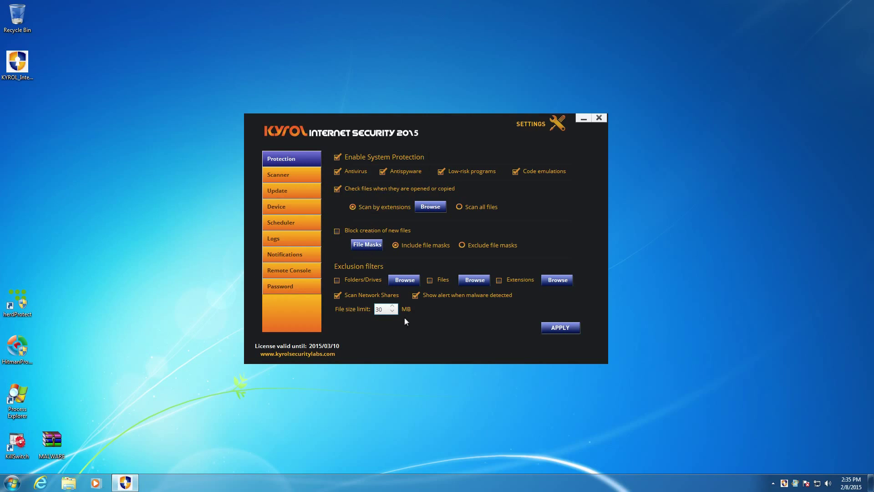
pyautogui.click(305, 176)
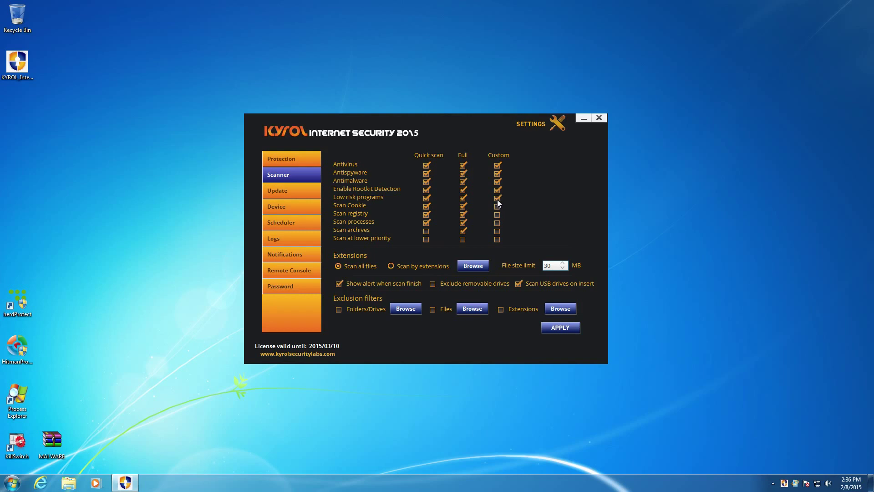
pyautogui.click(498, 223)
pyautogui.click(499, 232)
# Step: Review the update, device, scheduler, log maintenance, notification, remote console and admin password settings
pyautogui.click(292, 189)
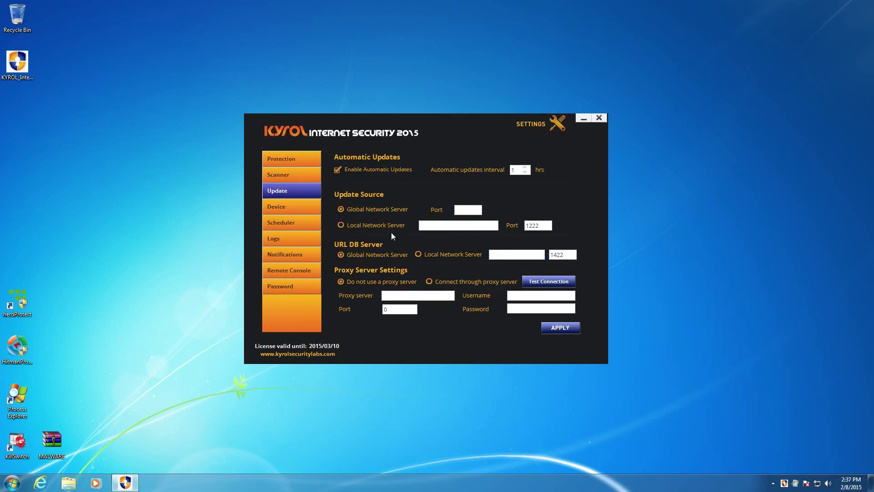
pyautogui.click(292, 209)
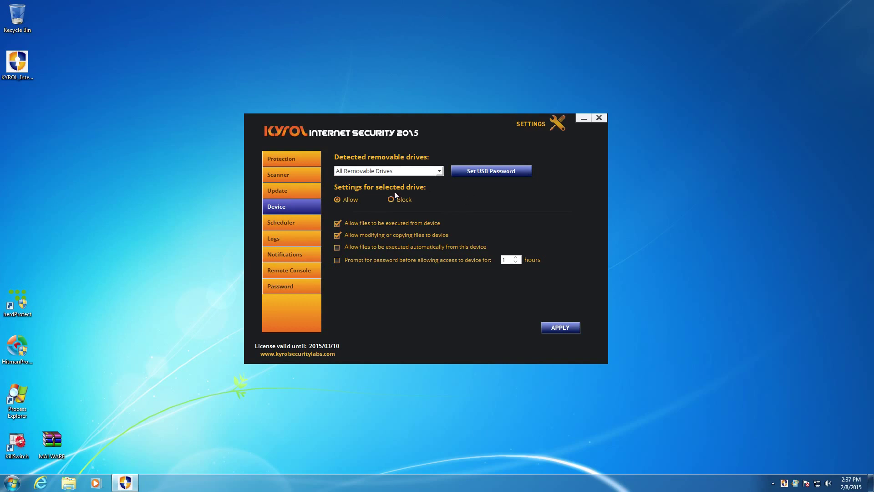
pyautogui.click(300, 223)
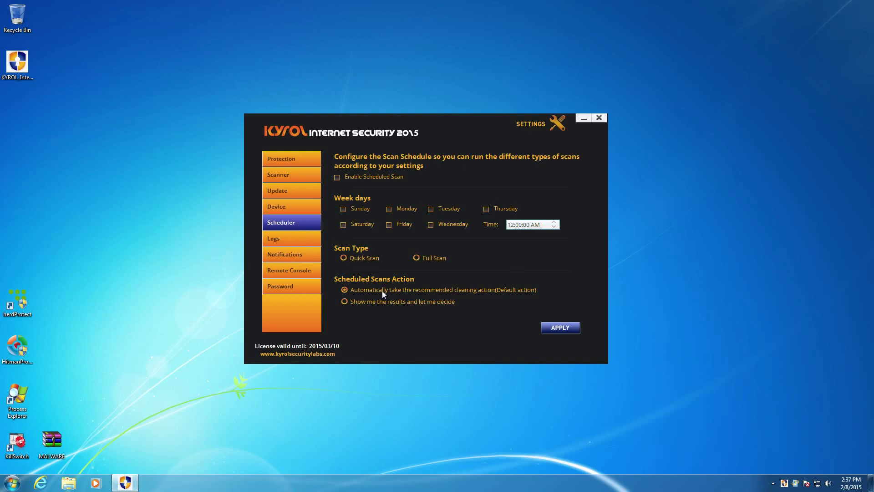
pyautogui.click(280, 240)
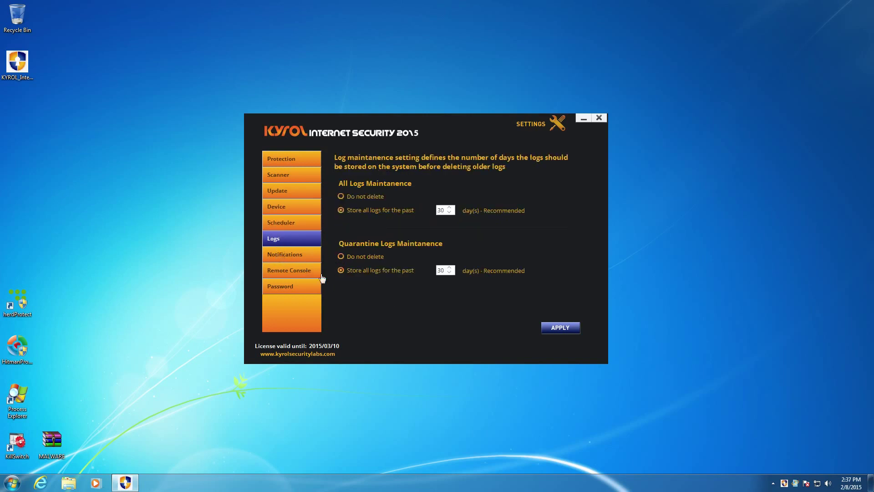
pyautogui.click(312, 256)
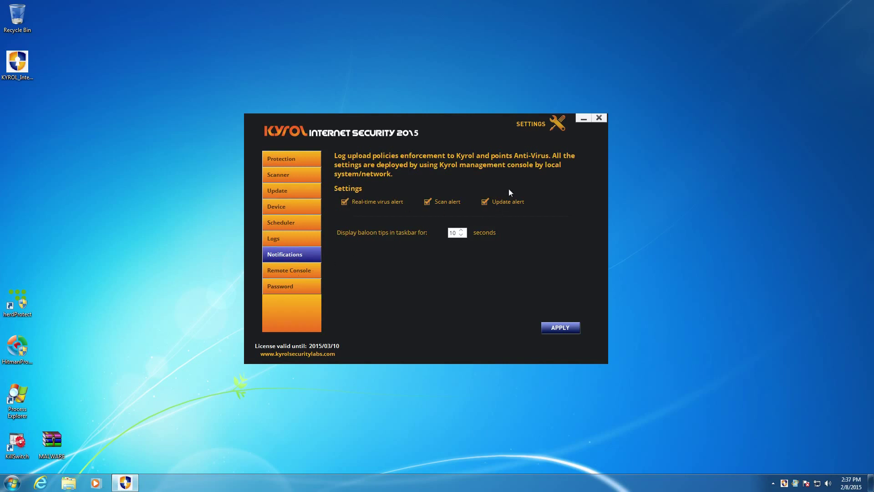
pyautogui.click(298, 272)
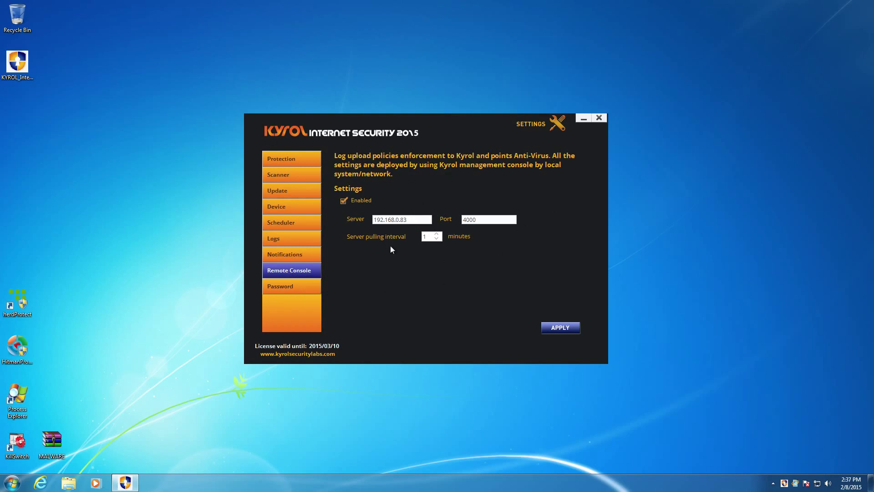
pyautogui.click(304, 292)
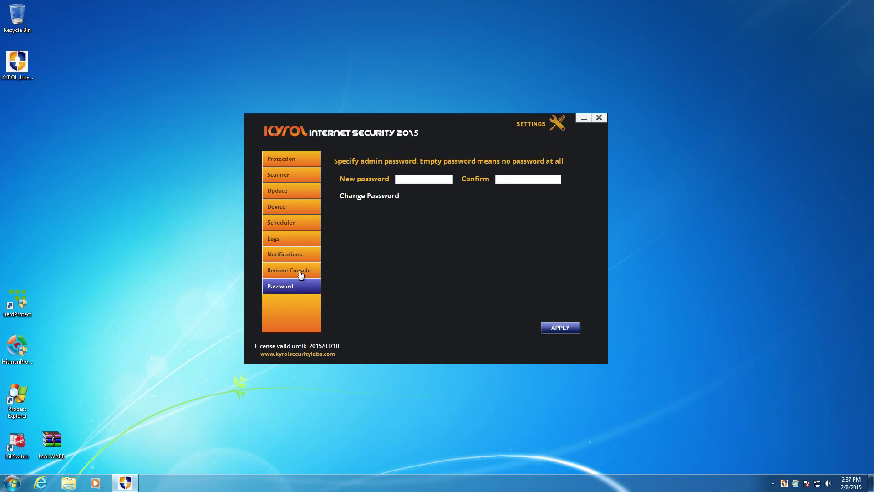
# Step: Recheck the remote console, password and protection settings, and return to the main screen
pyautogui.click(300, 274)
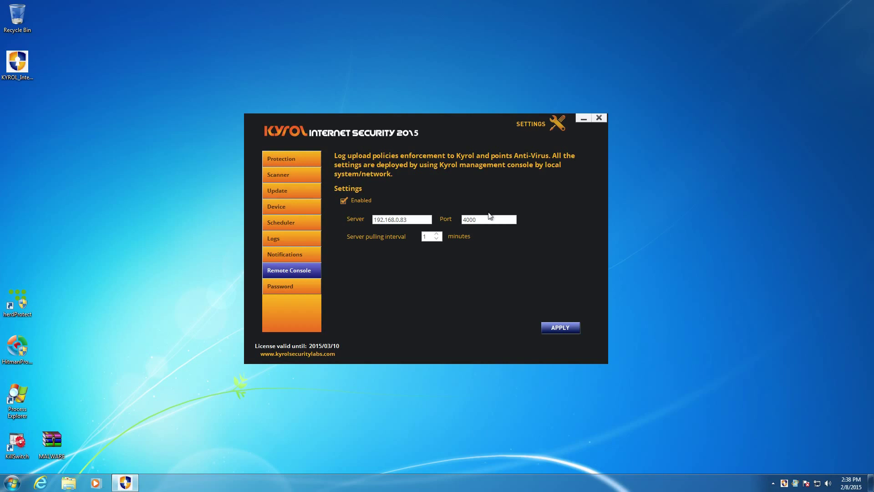
pyautogui.moveTo(468, 165)
pyautogui.mouseDown()
pyautogui.moveTo(509, 163)
pyautogui.moveTo(483, 165)
pyautogui.mouseUp()
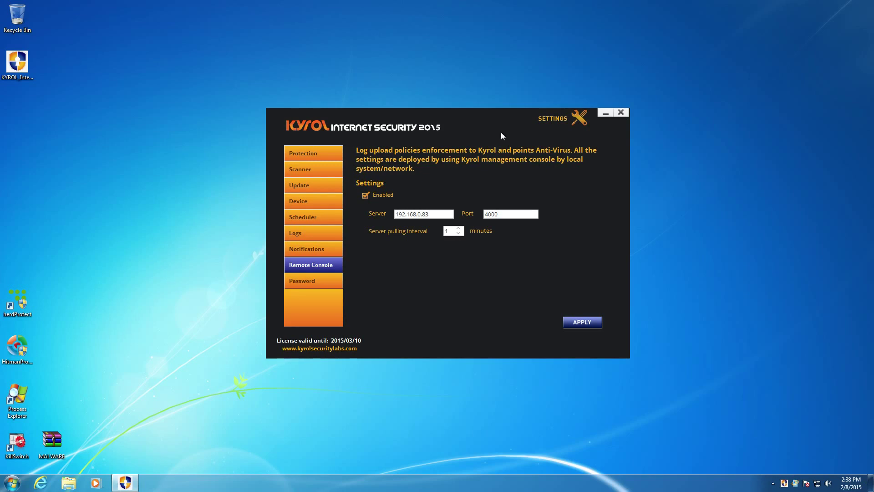
pyautogui.moveTo(501, 132); pyautogui.dragTo(498, 132)
pyautogui.click(339, 287)
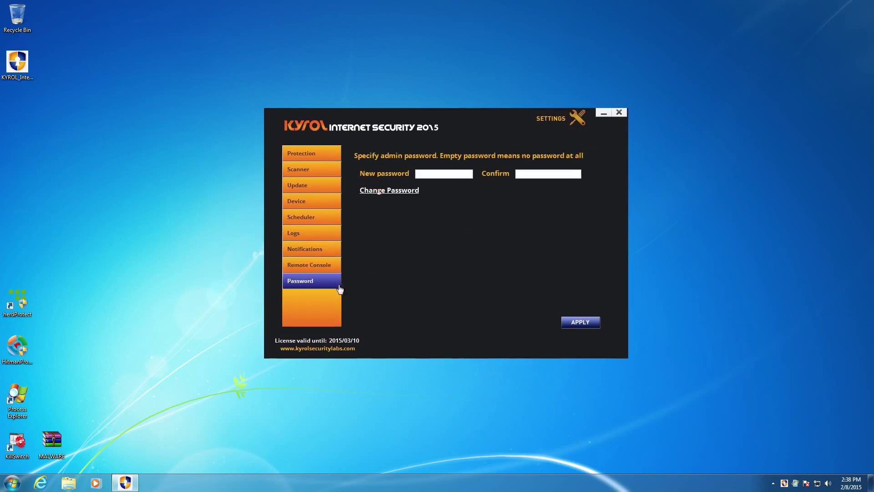
pyautogui.click(325, 156)
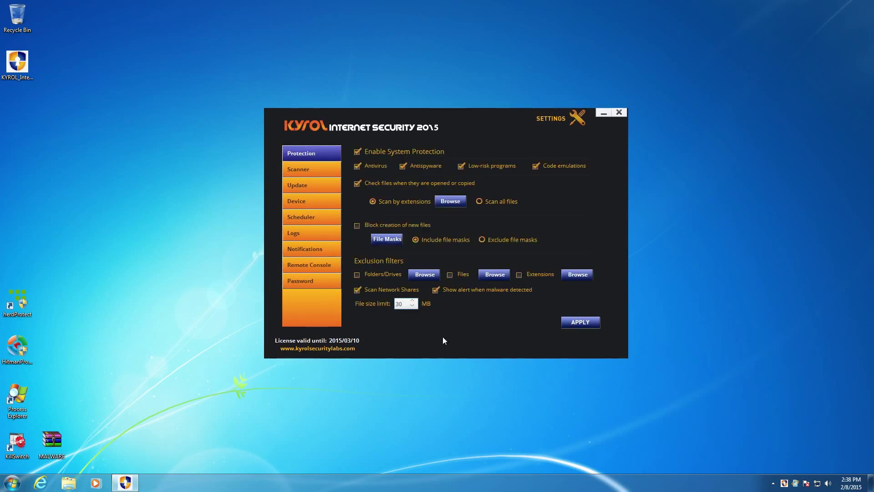
pyautogui.click(391, 135)
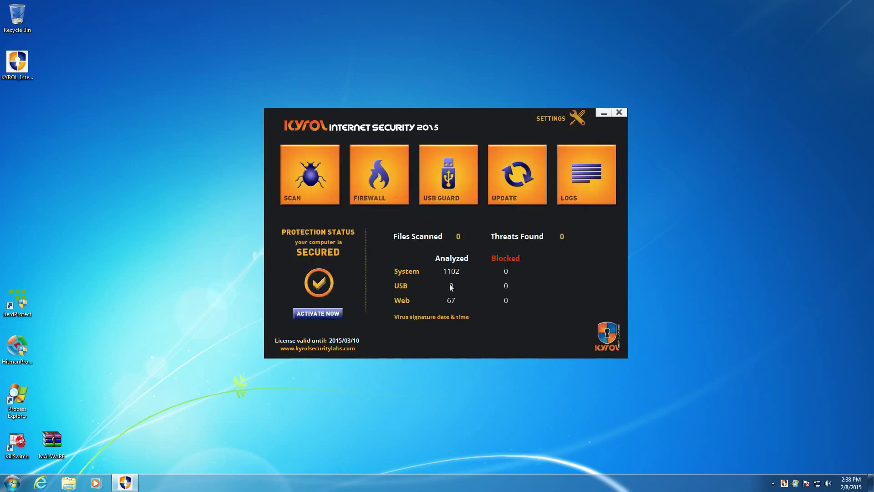
# Step: View the scan options and the firewall's categories, application rules, time restriction and keyword filtering pages
pyautogui.click(306, 191)
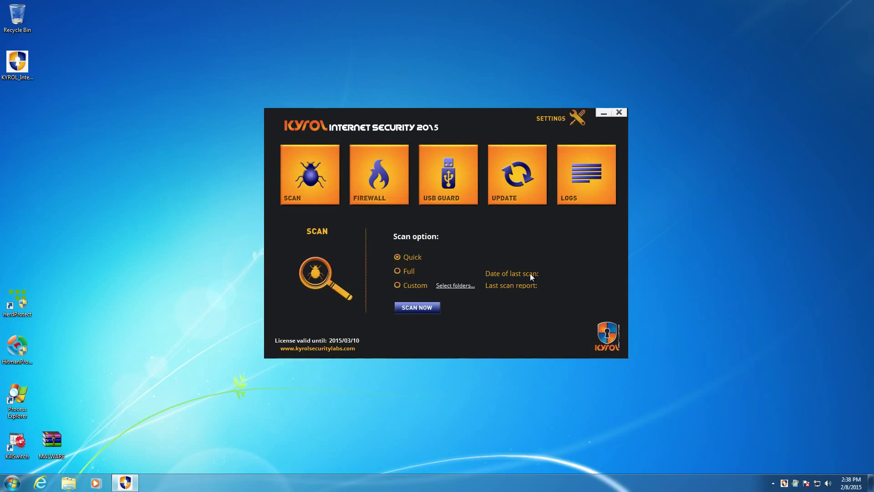
pyautogui.click(386, 175)
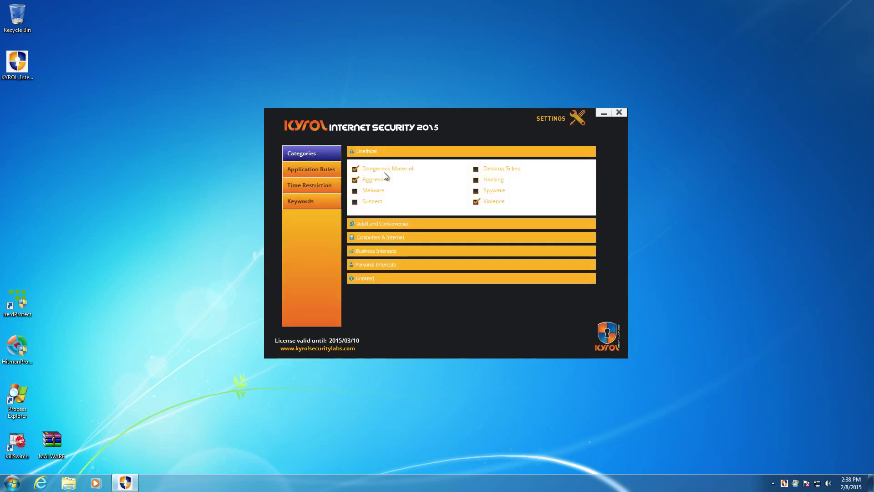
pyautogui.click(326, 176)
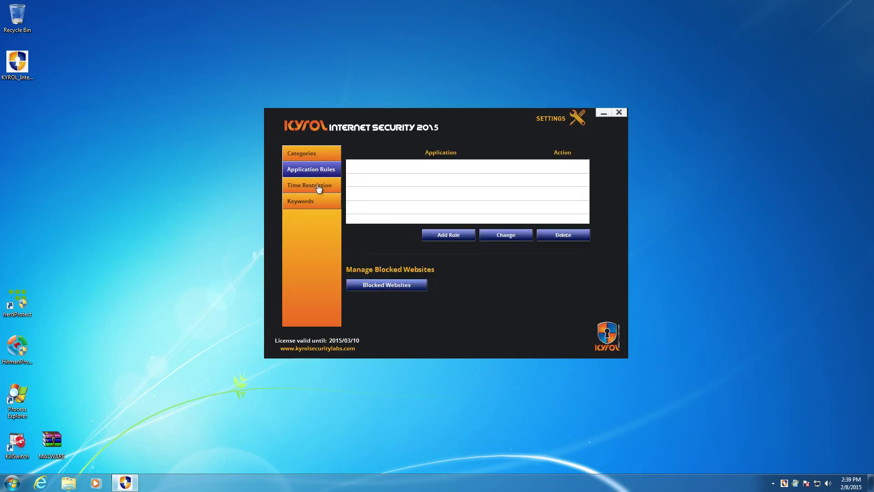
pyautogui.click(319, 188)
pyautogui.click(304, 204)
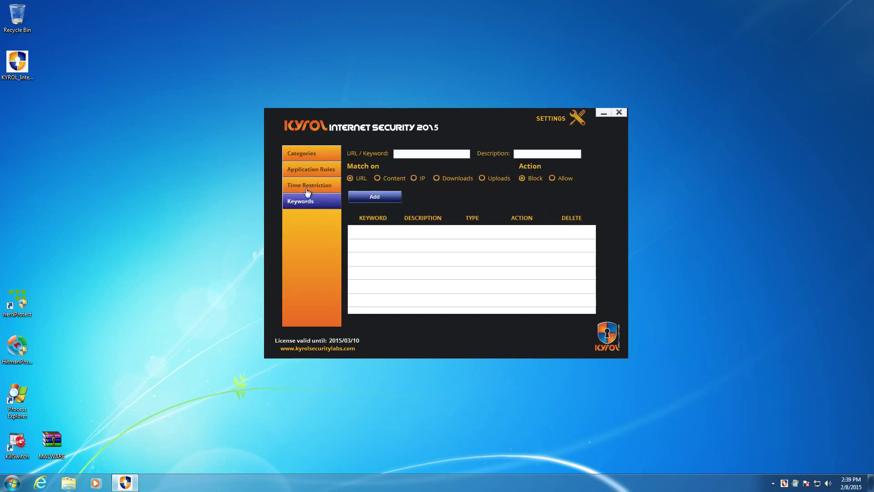
# Step: Examine the options in each firewall category group, from Unethical through Unrated
pyautogui.click(311, 154)
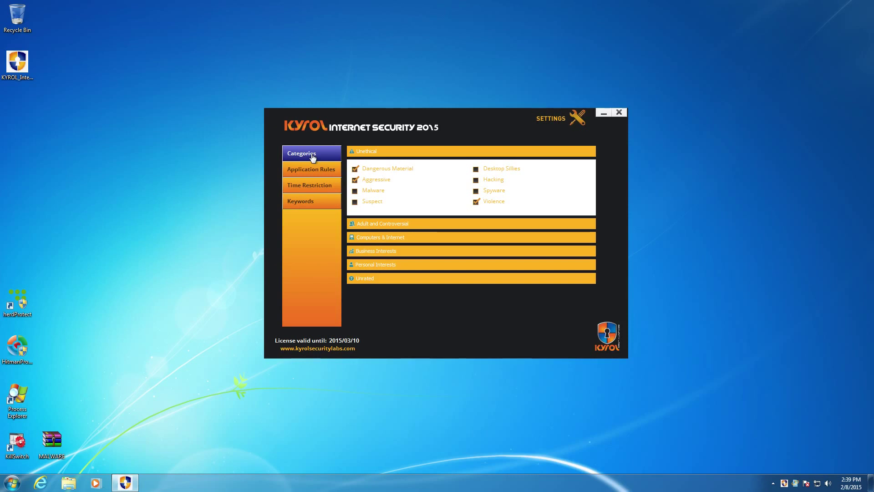
pyautogui.click(356, 222)
pyautogui.click(357, 240)
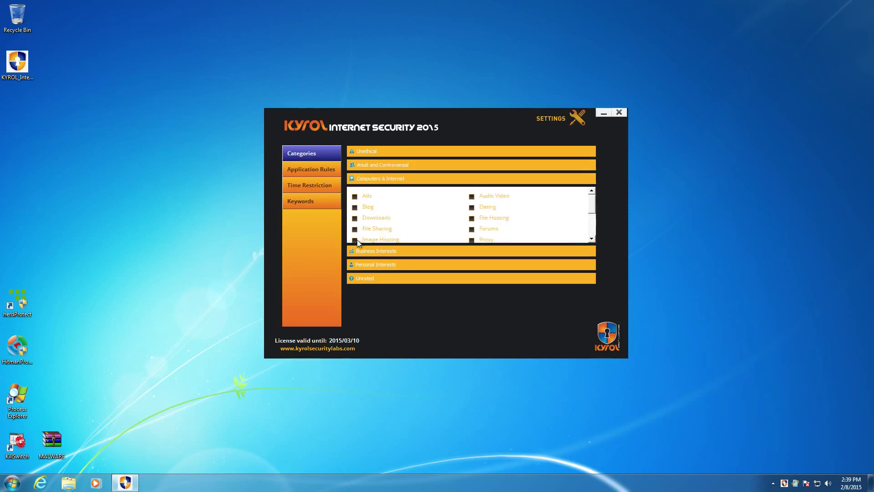
pyautogui.click(357, 251)
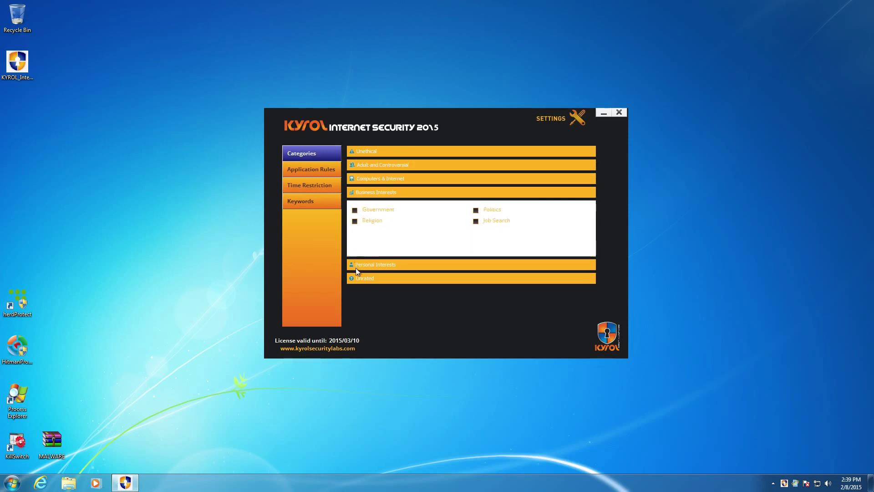
pyautogui.click(358, 266)
pyautogui.click(359, 274)
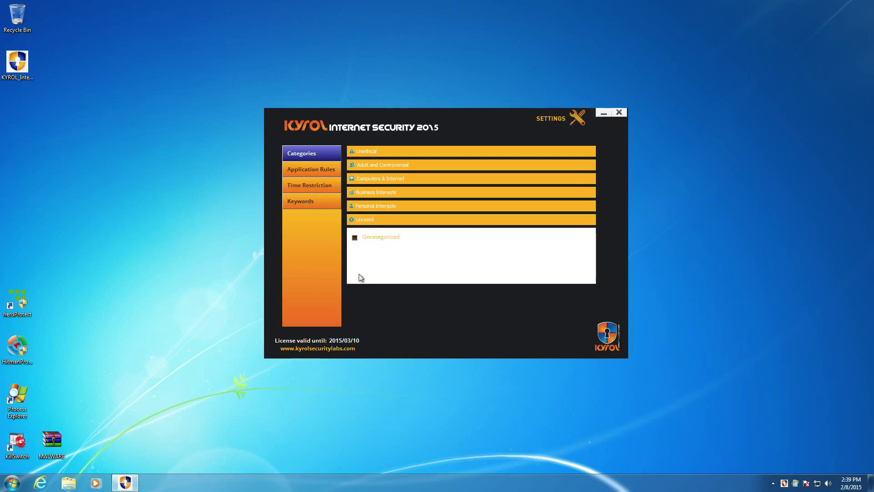
pyautogui.click(363, 206)
pyautogui.click(365, 193)
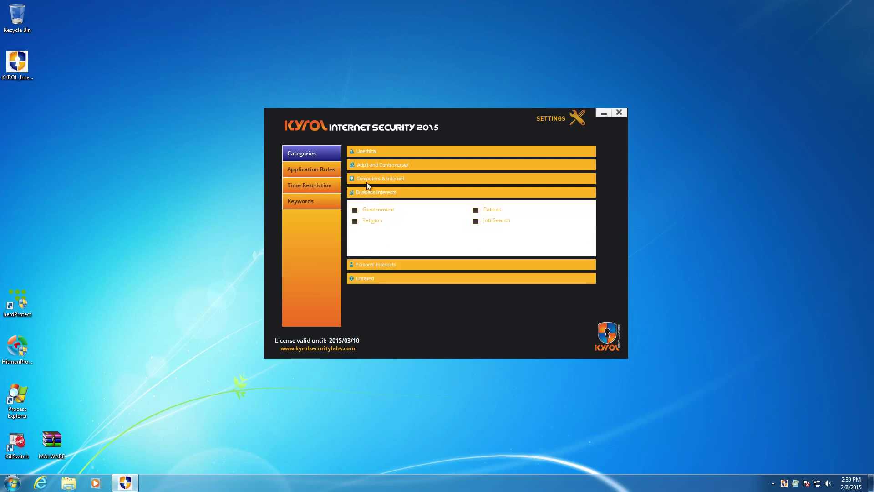
pyautogui.click(368, 177)
pyautogui.click(371, 164)
pyautogui.click(373, 150)
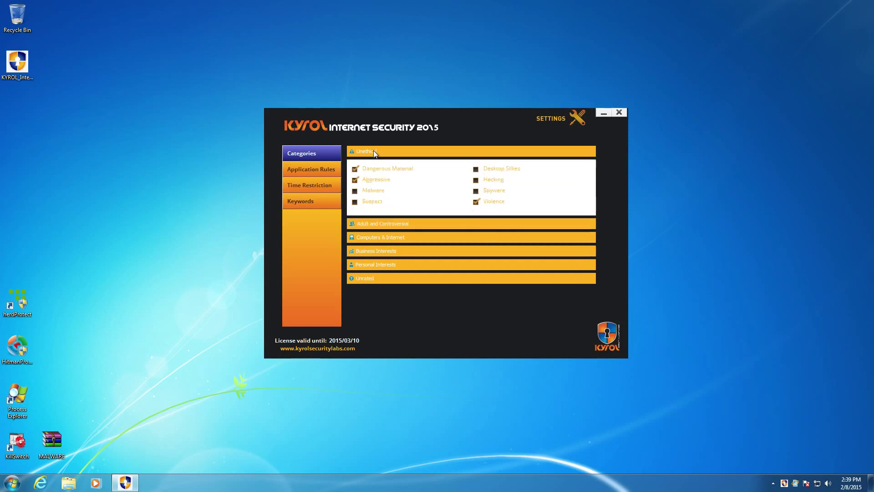
pyautogui.click(394, 225)
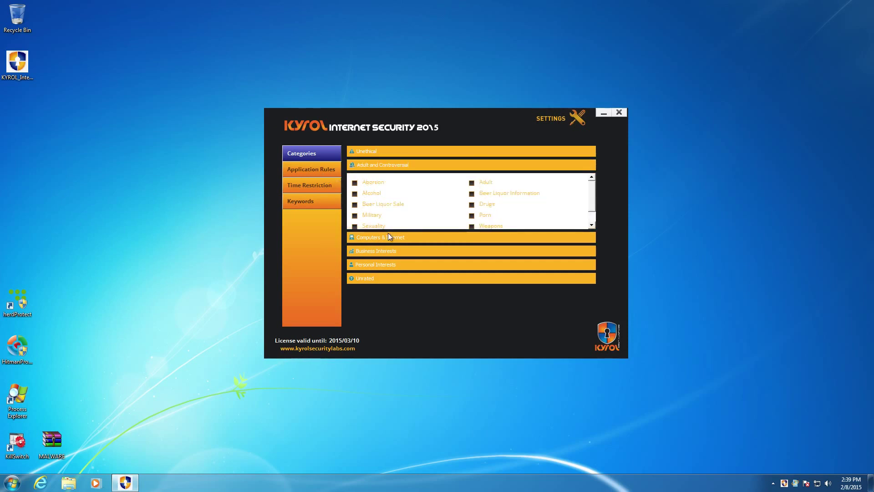
pyautogui.click(385, 237)
pyautogui.click(378, 250)
pyautogui.click(376, 264)
pyautogui.click(374, 279)
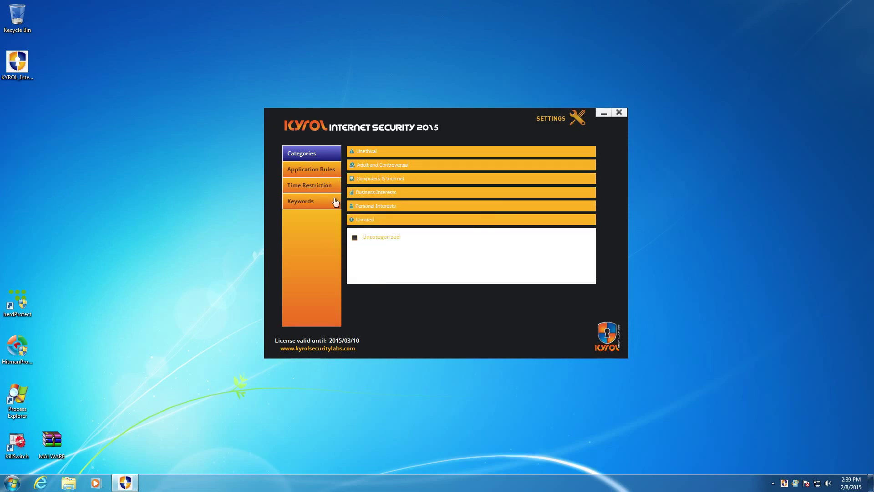
# Step: Look again at the firewall's application rules, time restriction and keyword pages
pyautogui.click(314, 171)
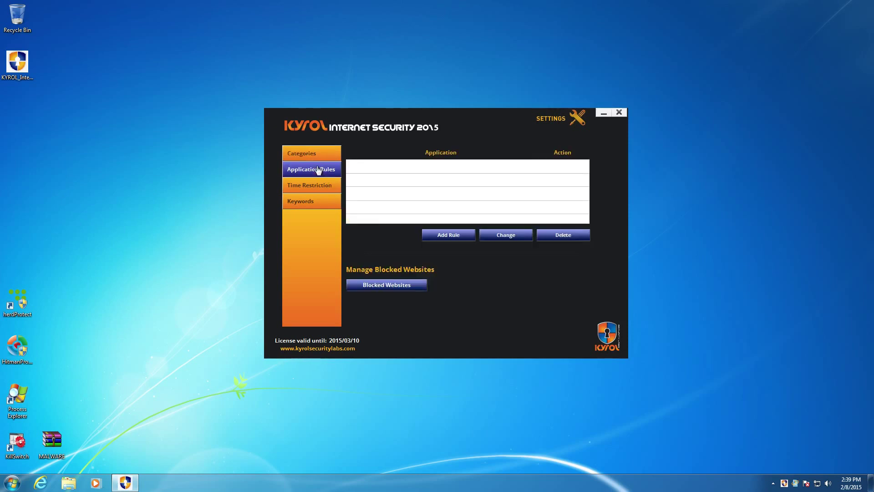
pyautogui.click(301, 188)
pyautogui.click(299, 206)
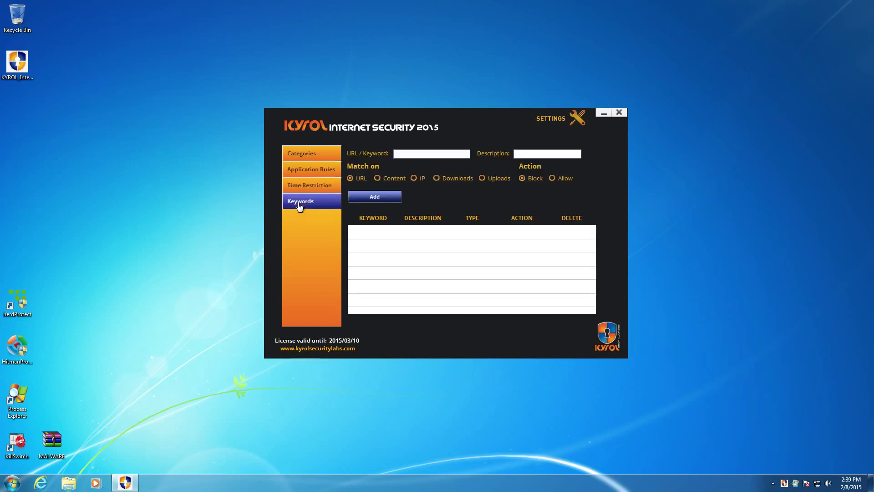
# Step: Check the firewall categories and the protection settings once more, and return to the main screen
pyautogui.click(310, 155)
pyautogui.click(563, 122)
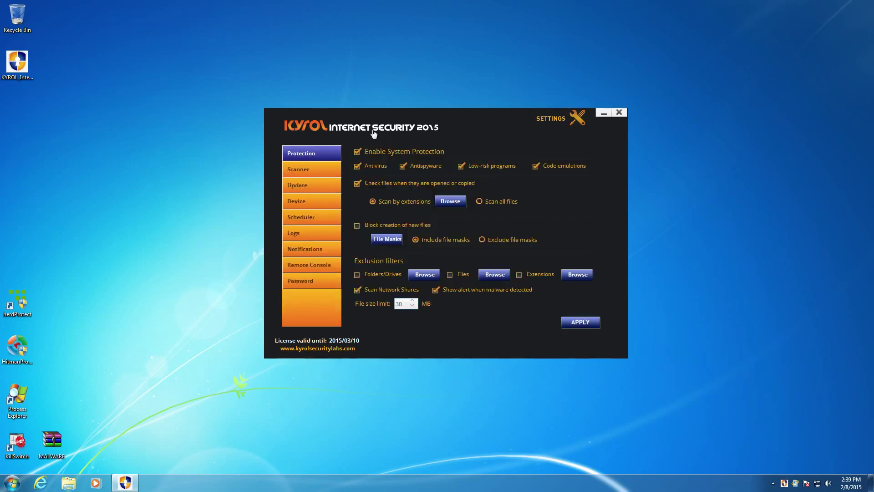
pyautogui.click(327, 129)
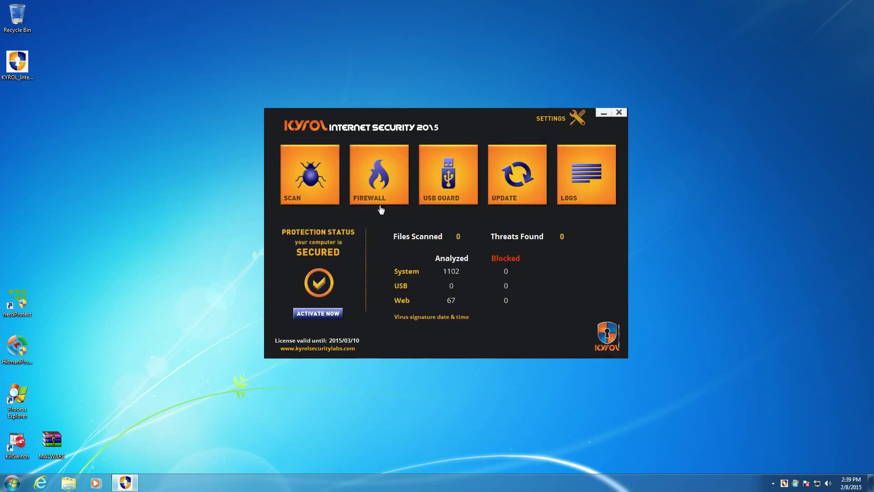
# Step: Revisit the firewall's categories, keywords, time restriction and application rules pages, and close the security suite's window
pyautogui.click(376, 185)
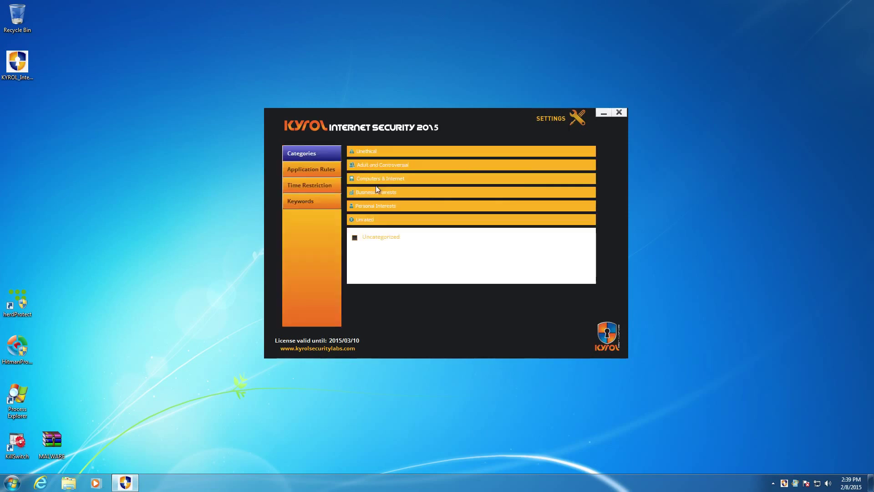
pyautogui.click(315, 203)
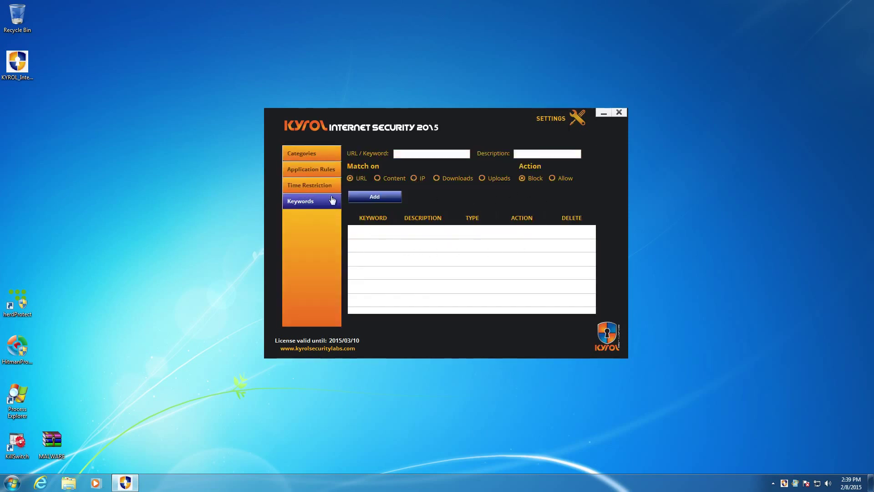
pyautogui.click(320, 185)
pyautogui.click(318, 171)
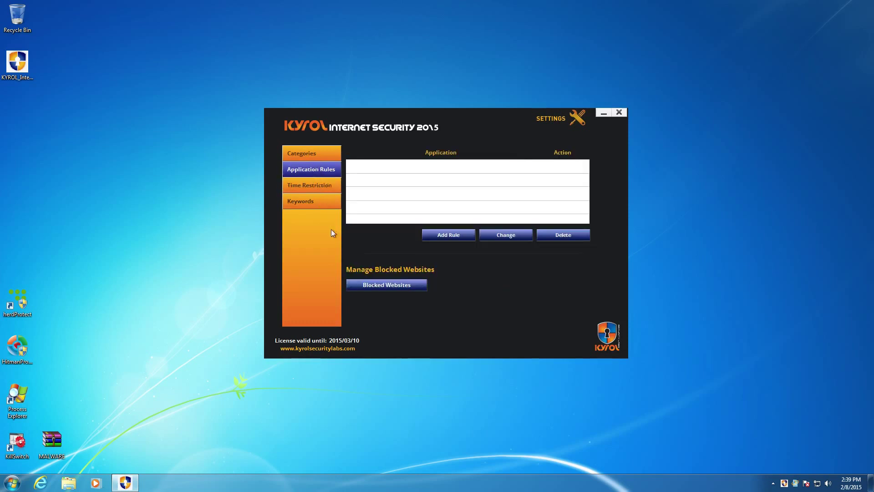
pyautogui.click(319, 154)
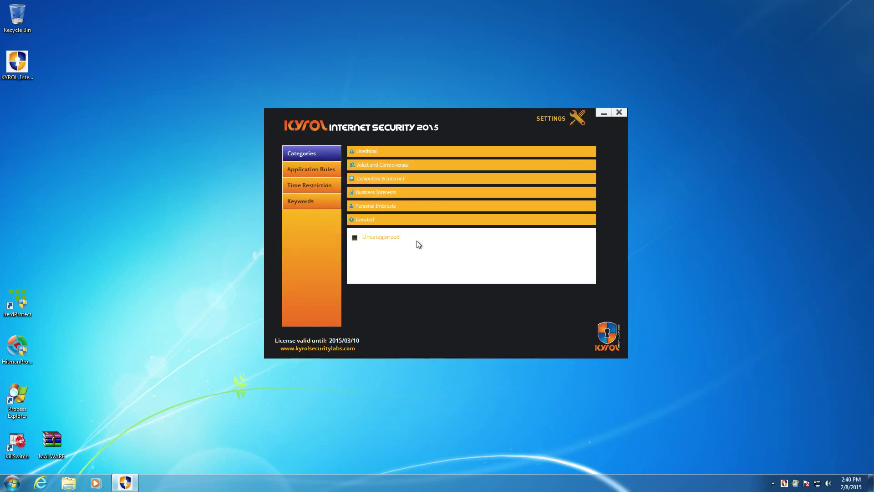
pyautogui.click(312, 205)
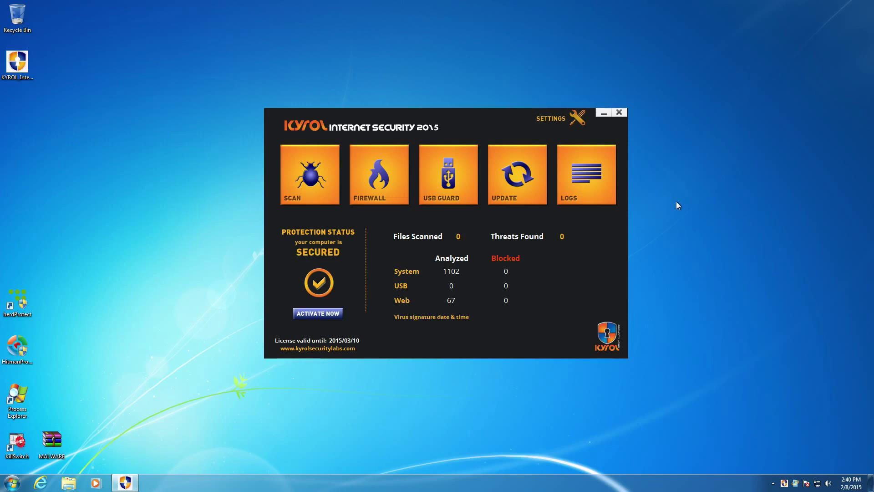
pyautogui.click(620, 113)
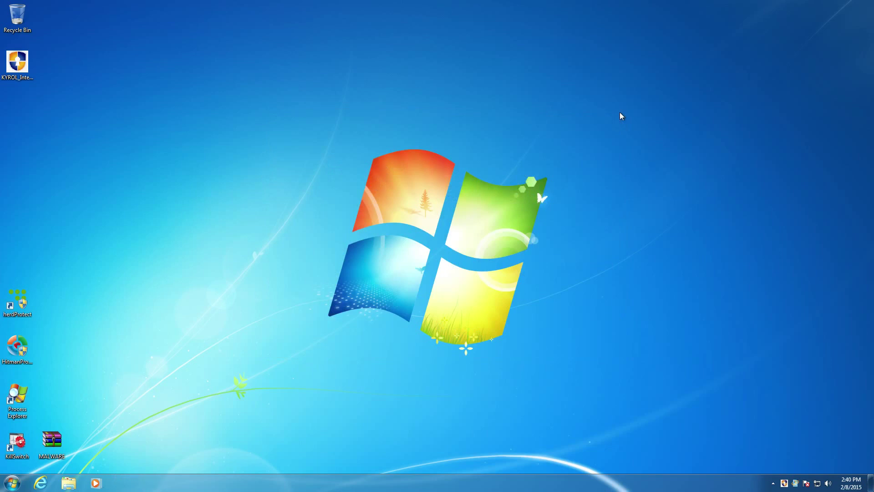
# Step: Switch to Internet Explorer and load the saved favorite "Malware - Clean MX"
pyautogui.moveTo(704, 2)
pyautogui.click(44, 481)
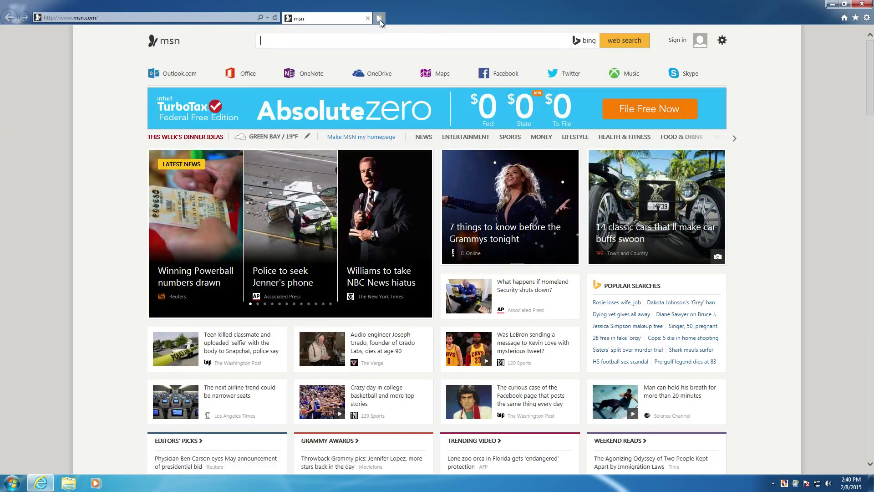
pyautogui.click(855, 17)
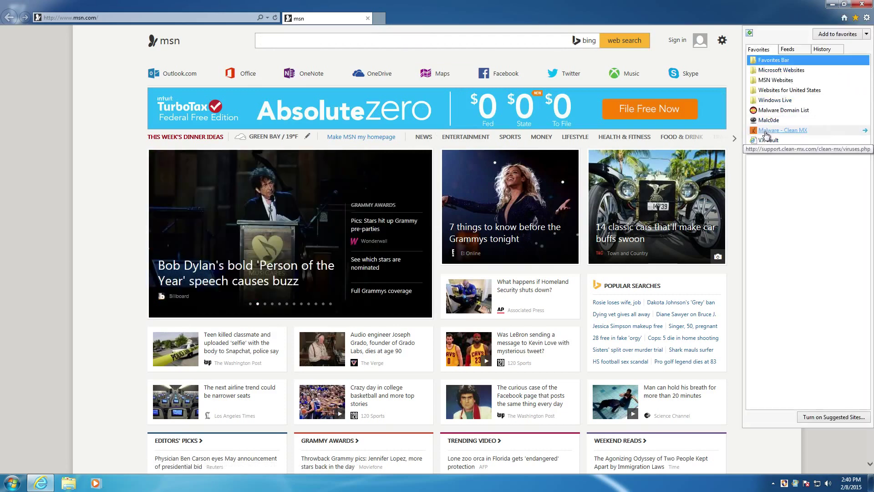
pyautogui.click(766, 132)
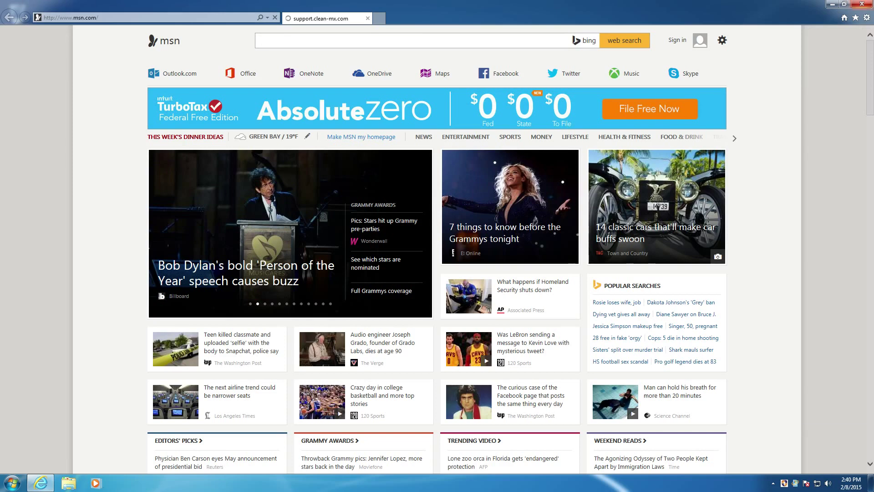
# Step: Restore the browser to a smaller window and launch Process Explorer with elevated rights
pyautogui.click(844, 4)
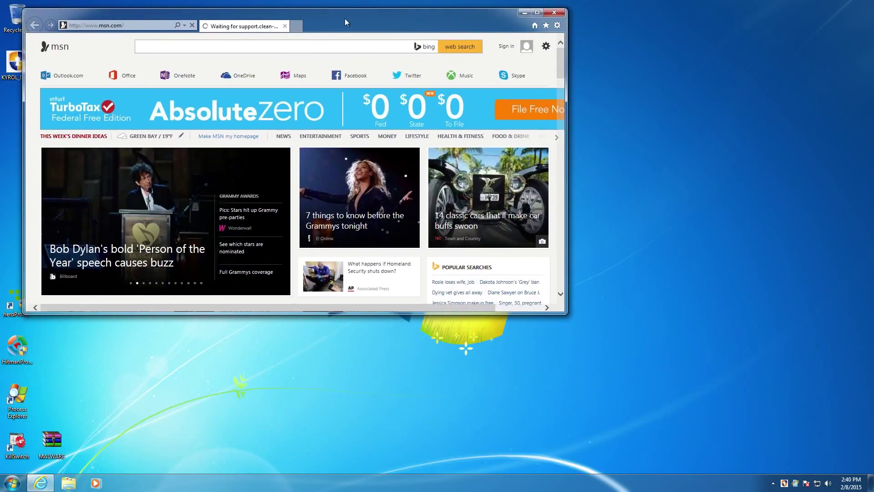
pyautogui.doubleClick(17, 395)
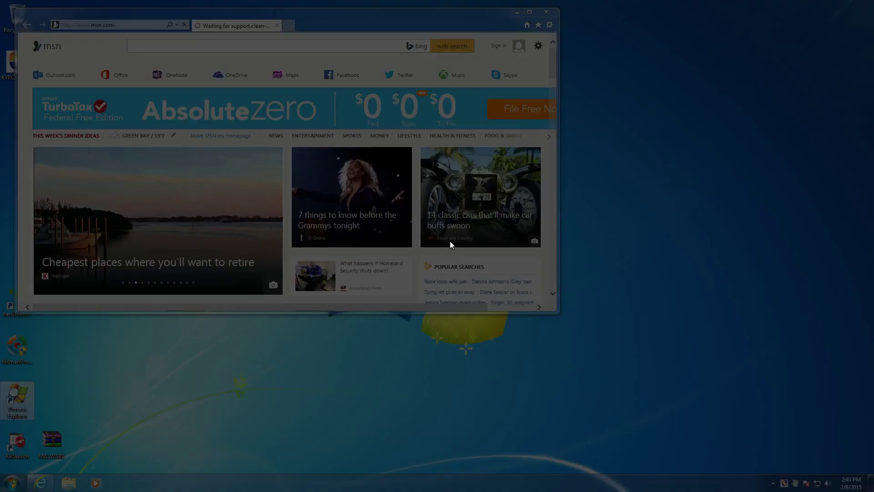
pyautogui.click(469, 260)
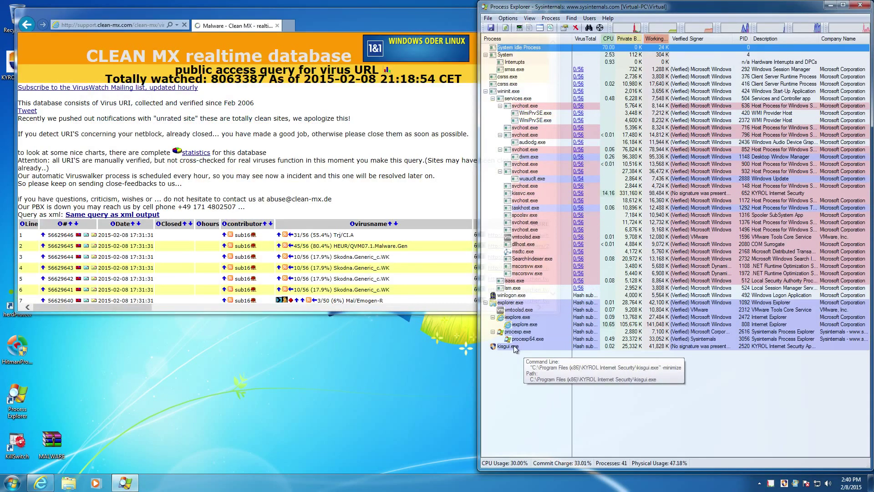
# Step: Sort the processes by description and compare the memory use of kisgui.exe and kissvc.exe
pyautogui.click(514, 345)
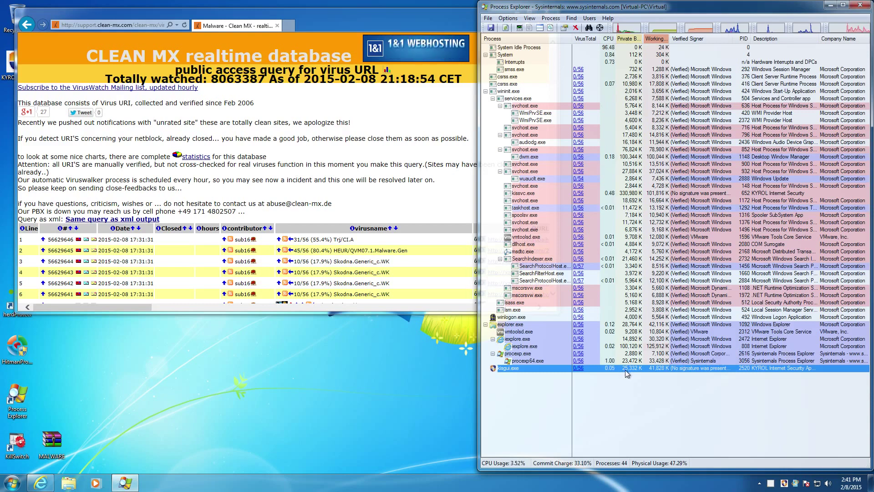
pyautogui.click(772, 40)
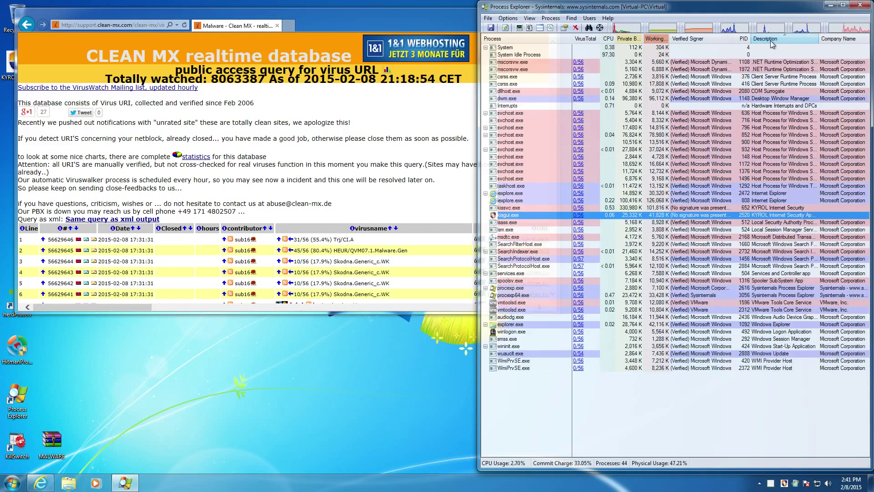
pyautogui.click(656, 208)
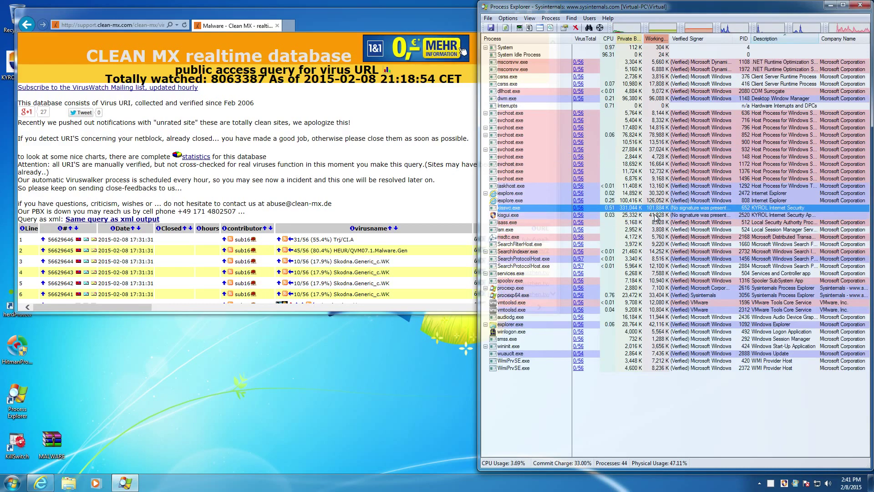
pyautogui.click(658, 216)
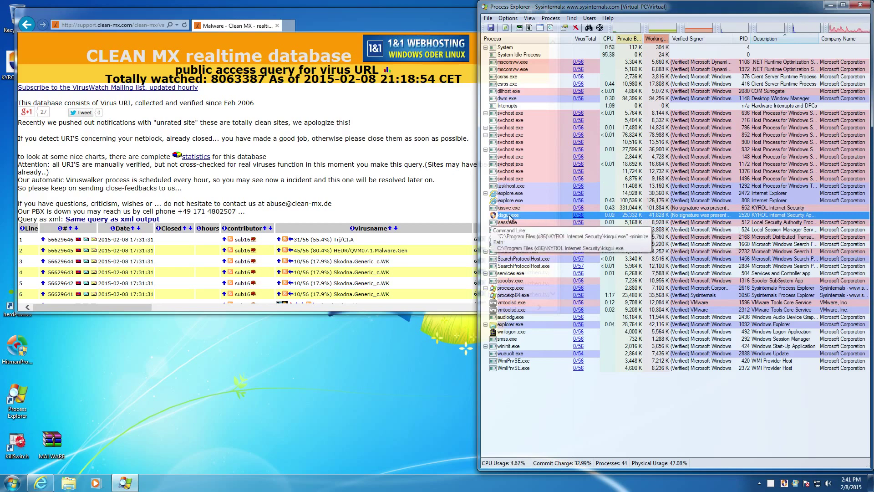
pyautogui.click(647, 208)
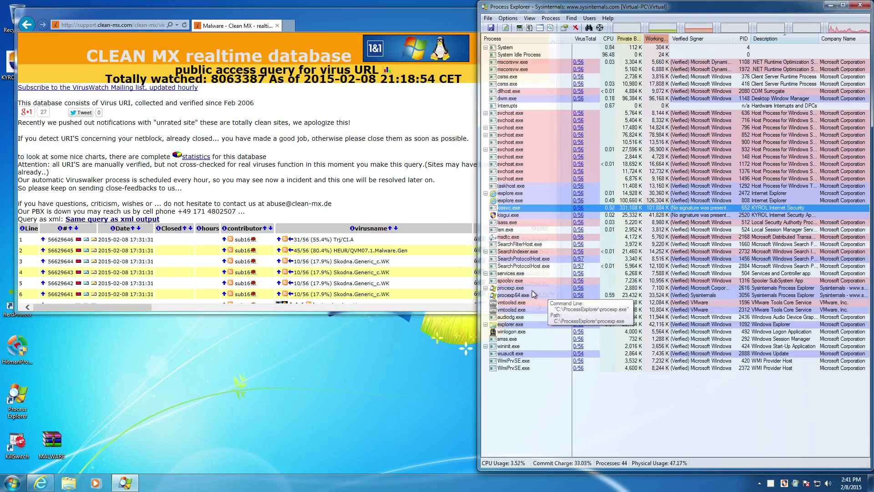
pyautogui.click(652, 215)
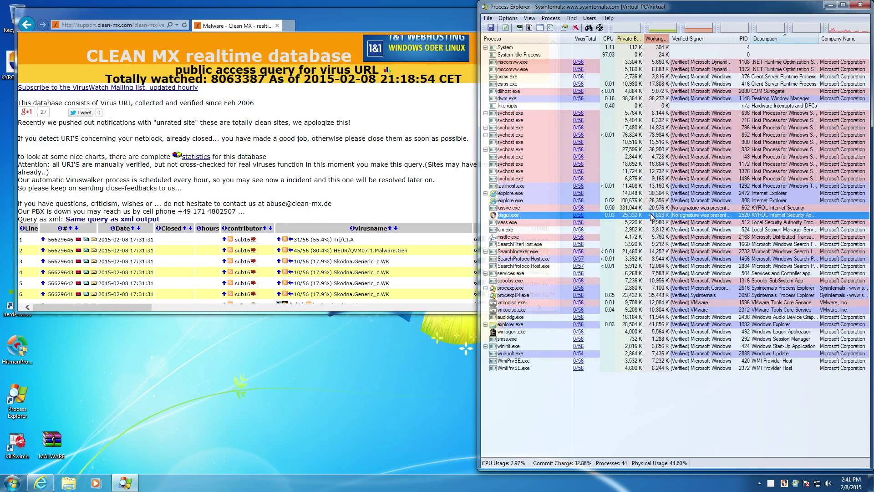
pyautogui.click(664, 209)
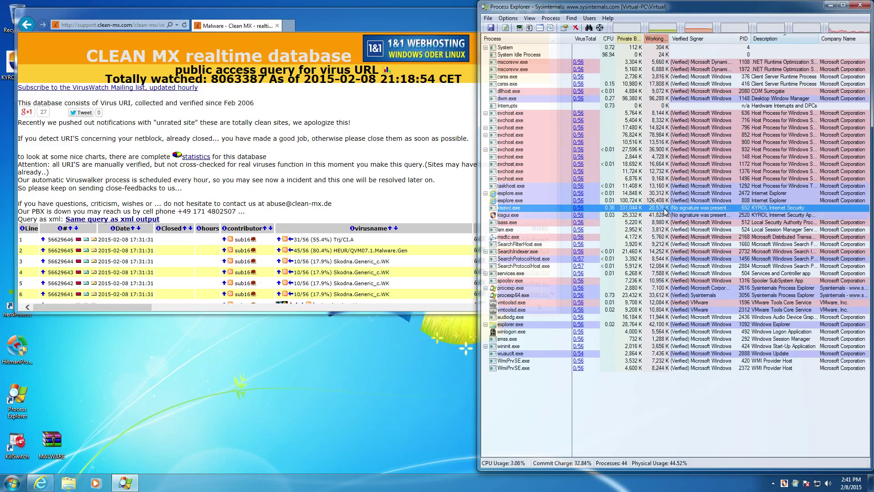
pyautogui.click(661, 217)
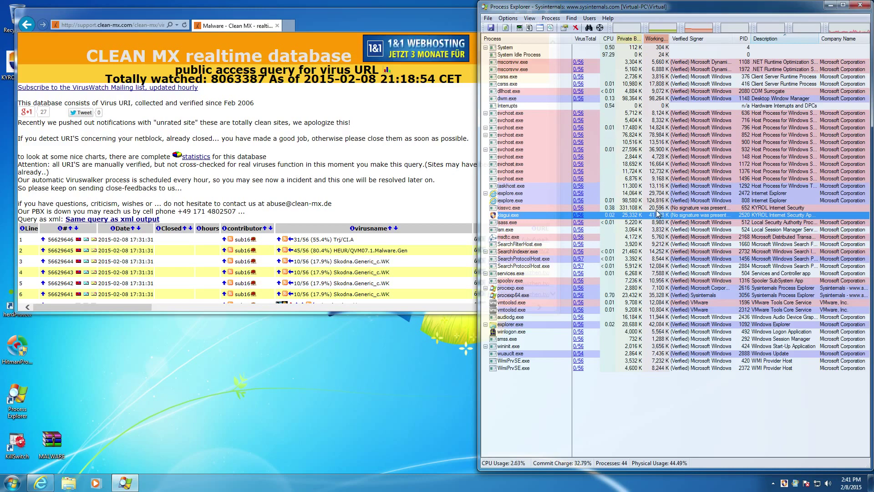
pyautogui.click(656, 209)
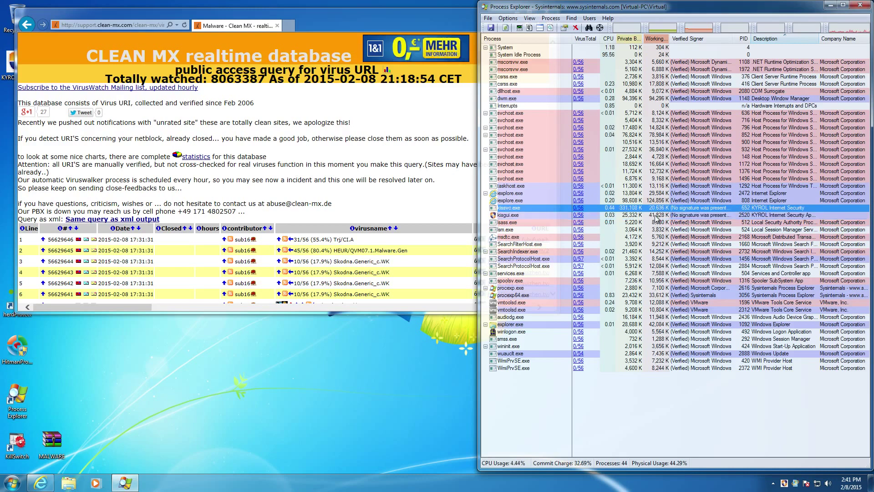
pyautogui.click(656, 216)
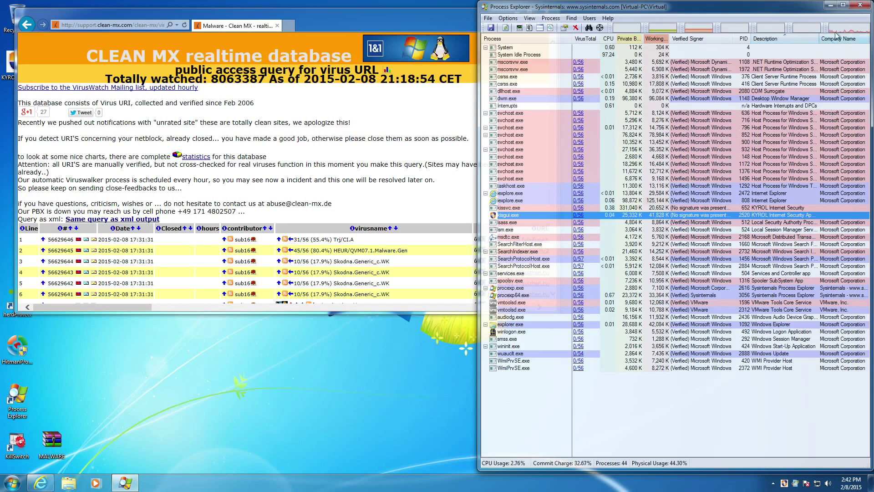
# Step: Fit the browser window beside Process Explorer, add a blank tab, and return to the Clean MX page
pyautogui.click(316, 21)
pyautogui.moveTo(354, 25); pyautogui.dragTo(343, 20)
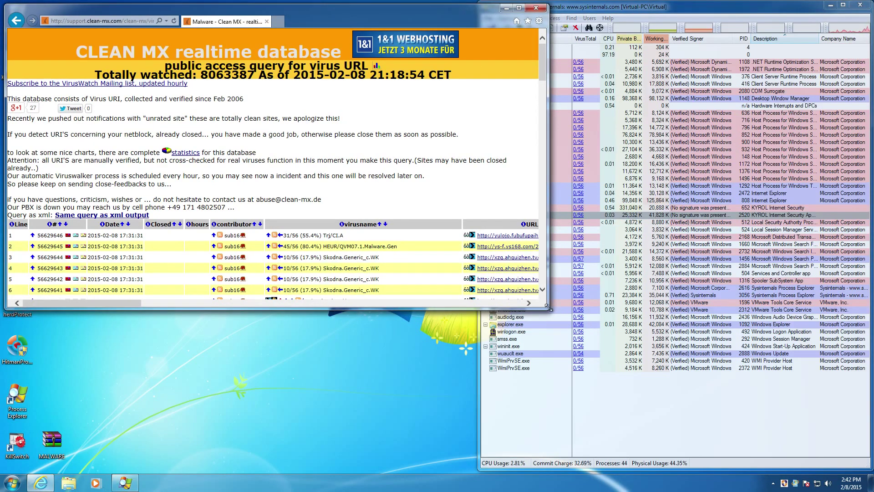
pyautogui.moveTo(548, 309); pyautogui.dragTo(473, 461)
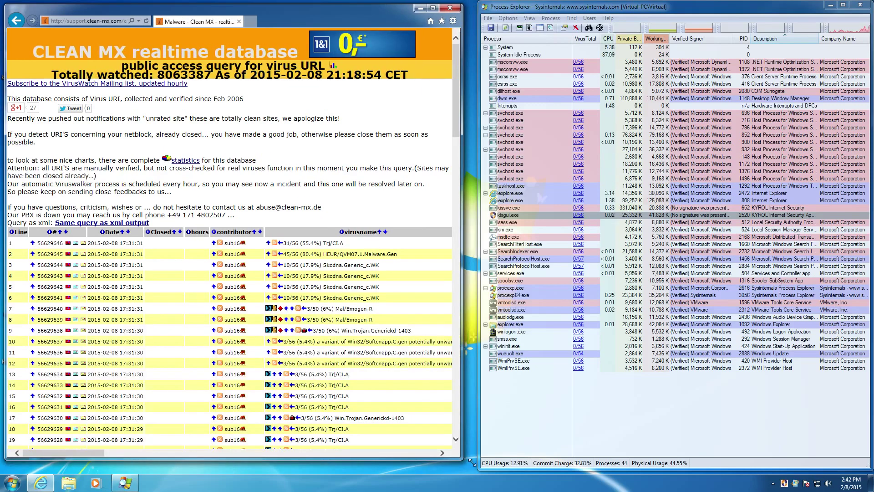
pyautogui.click(254, 21)
pyautogui.click(225, 24)
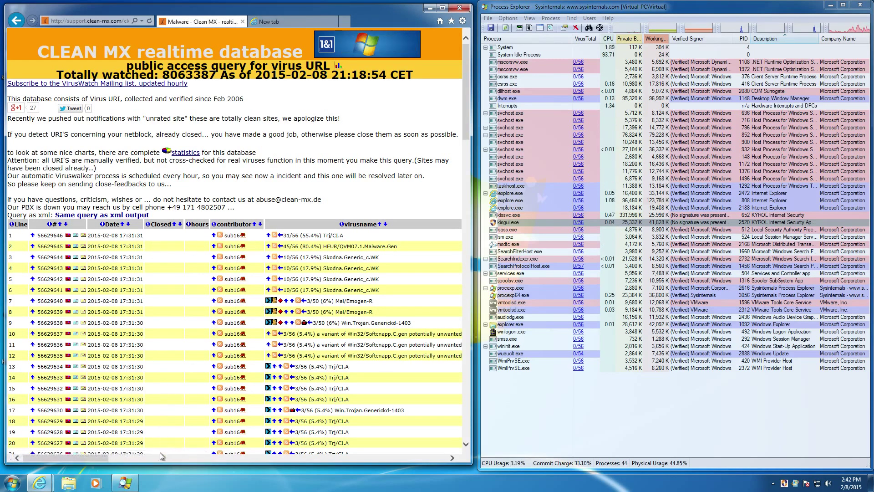
# Step: Download and run setup_137_1.exe from the first listed malware URL, and apply the recommended quarantine action to the detected file
pyautogui.moveTo(94, 459); pyautogui.dragTo(141, 459)
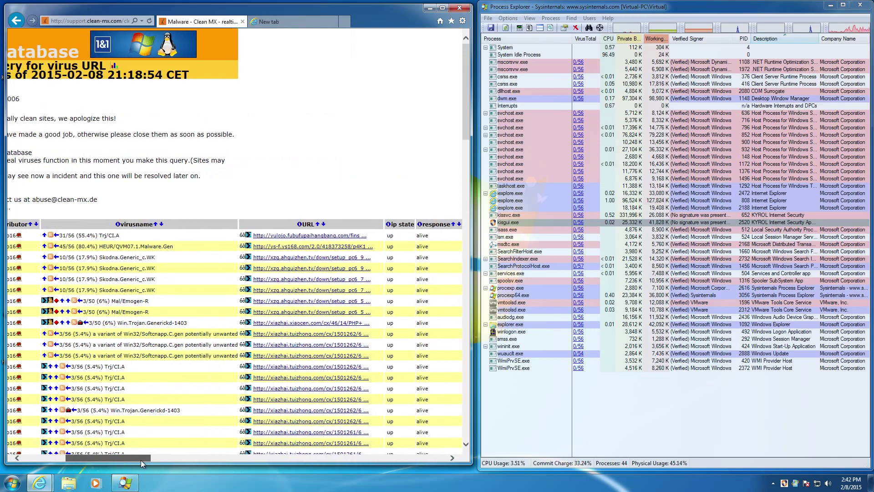
pyautogui.click(321, 236)
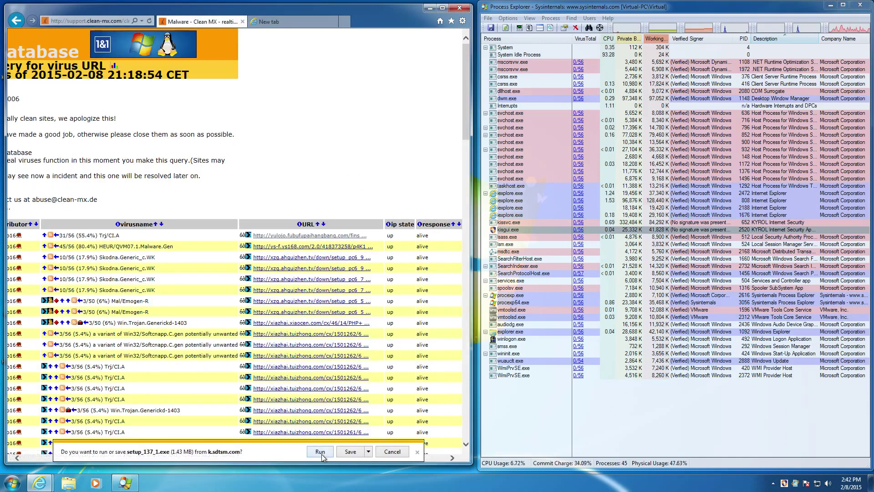
pyautogui.click(321, 453)
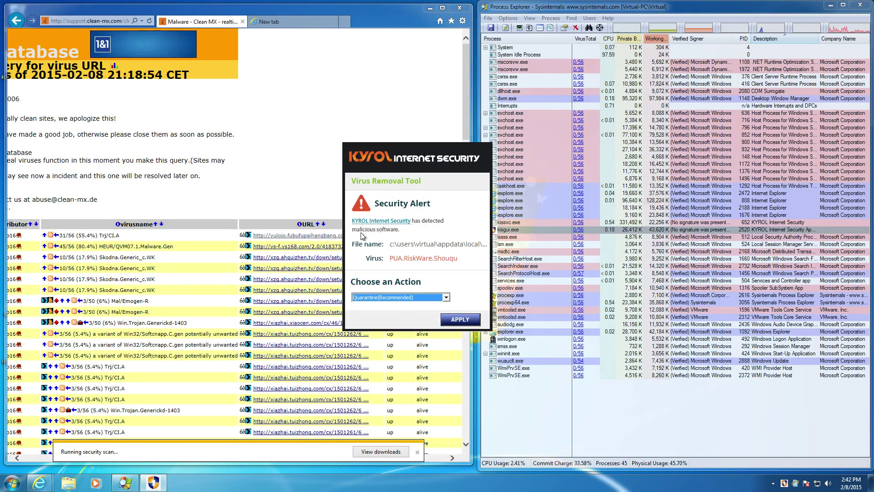
pyautogui.click(455, 320)
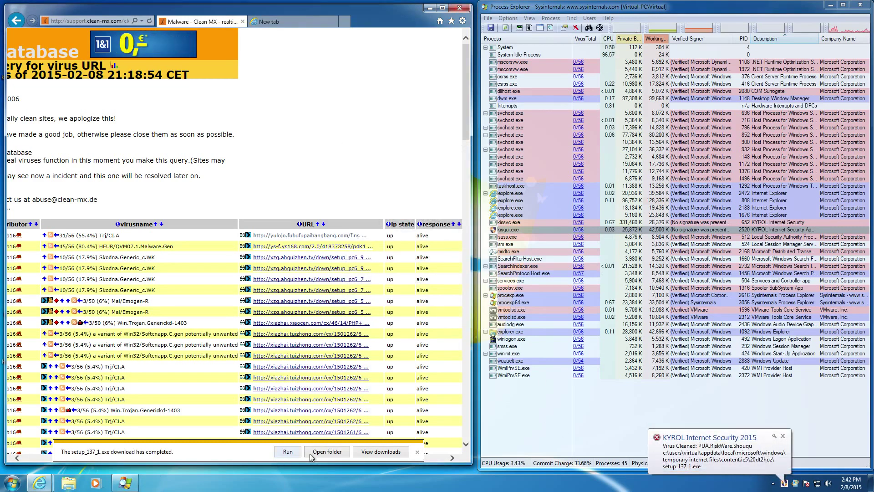
# Step: Try to run the downloaded setup_137_1.exe again, and clear its entry from the browser's download list
pyautogui.click(296, 453)
pyautogui.click(298, 453)
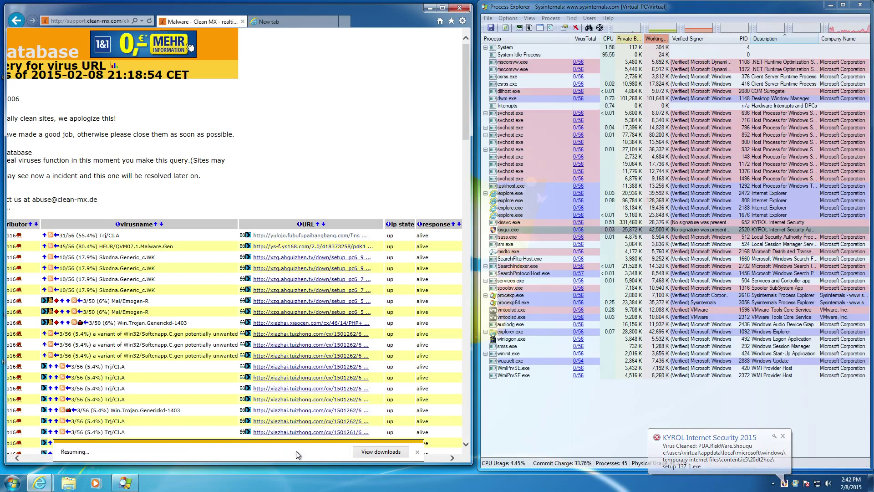
pyautogui.click(380, 451)
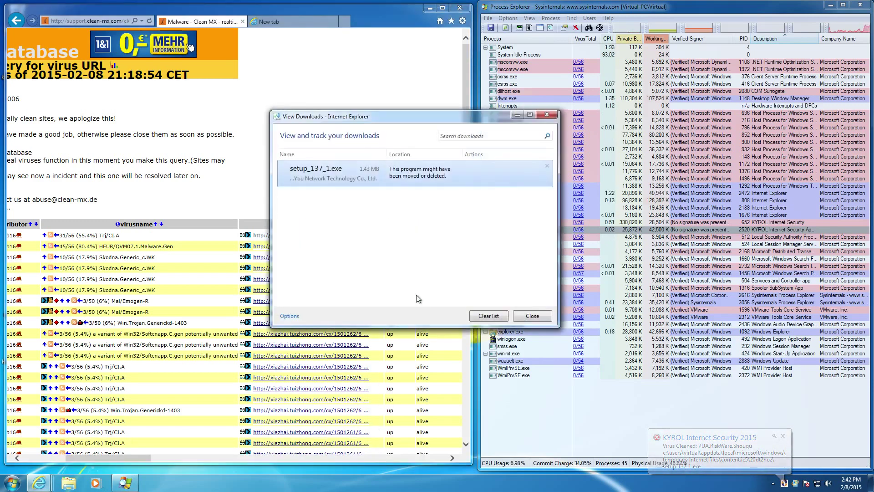
pyautogui.click(488, 316)
pyautogui.click(531, 316)
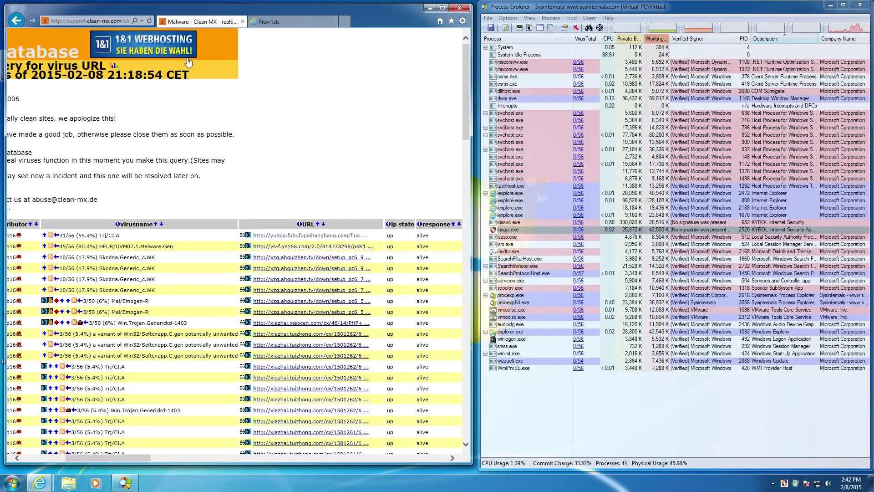
# Step: Test the ys-f.ys168.com malware URL, dismiss its webpage message, and return to the Clean MX list
pyautogui.click(270, 248)
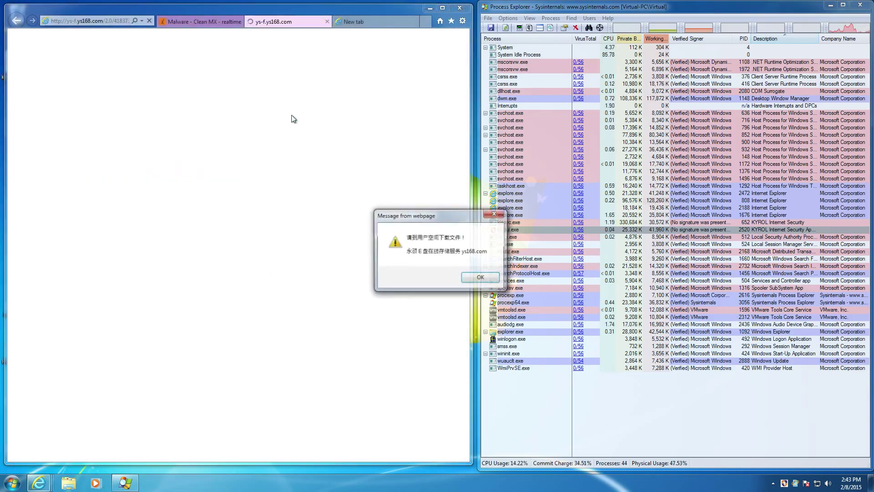
pyautogui.click(482, 276)
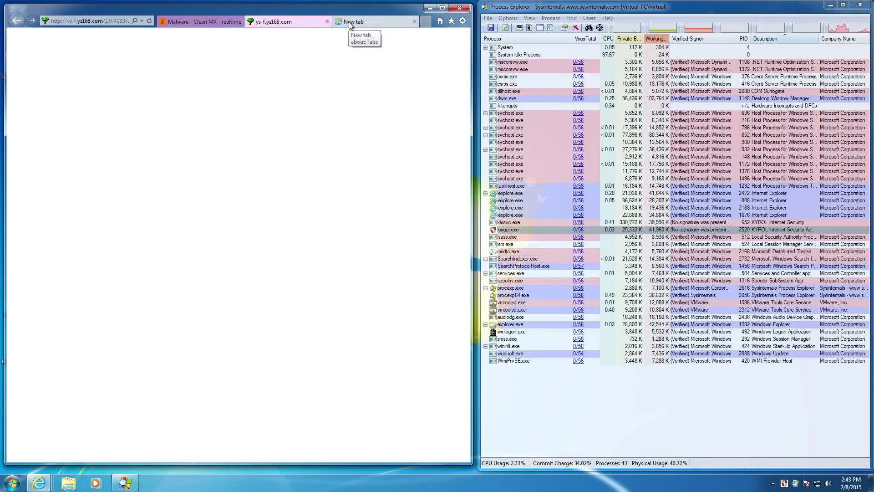
pyautogui.click(209, 22)
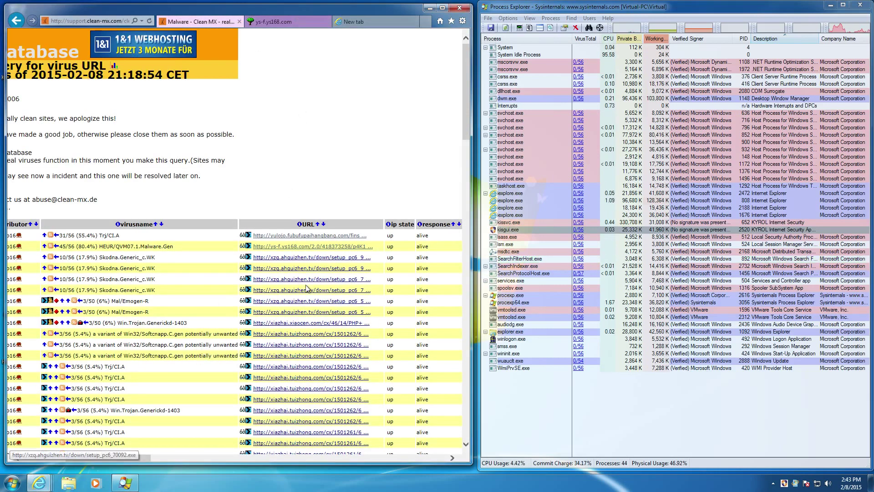
# Step: Download and run setup_pc6_99283.exe with administrator and firewall access, close its downloader window, and select its process in Process Explorer
pyautogui.click(312, 262)
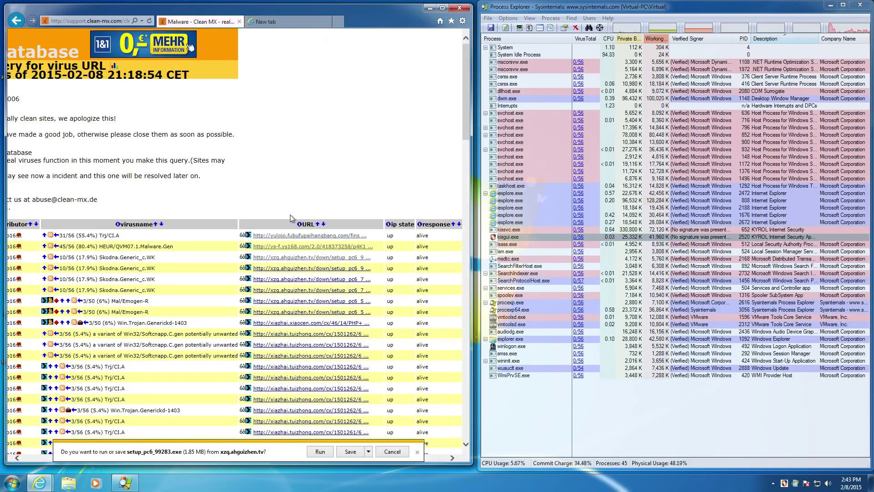
pyautogui.click(325, 449)
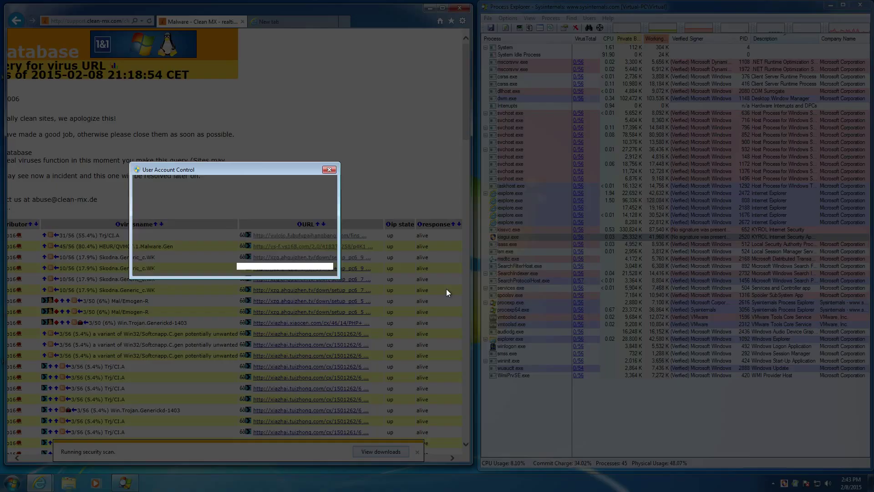
pyautogui.click(278, 250)
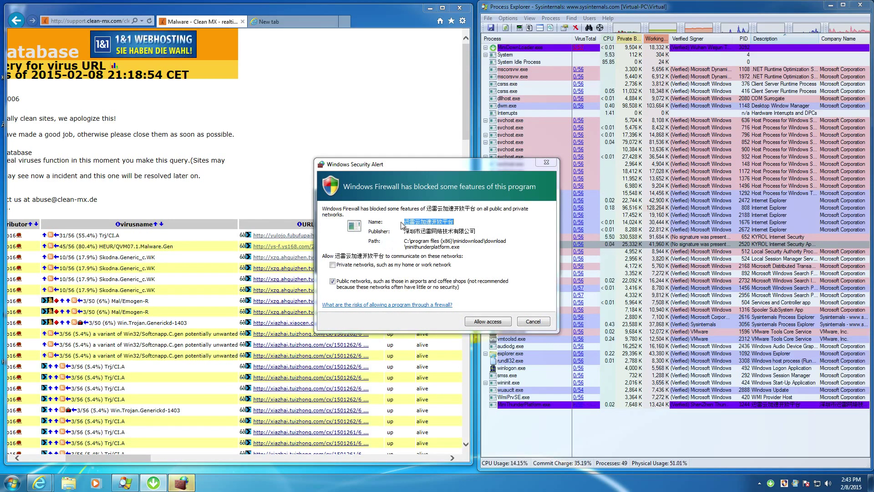
pyautogui.click(488, 322)
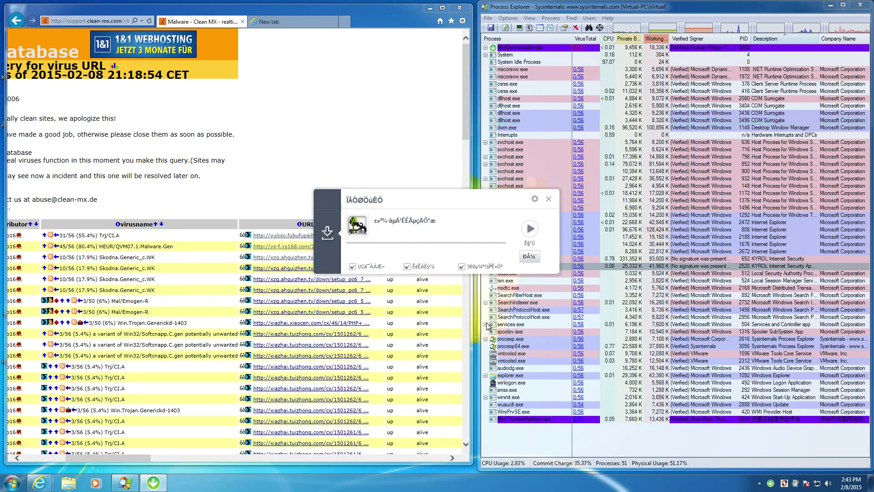
pyautogui.click(548, 199)
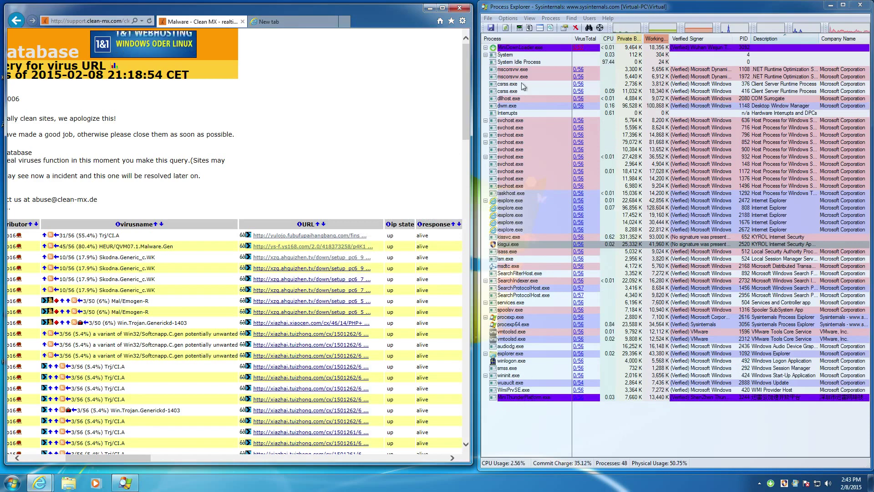
pyautogui.click(523, 48)
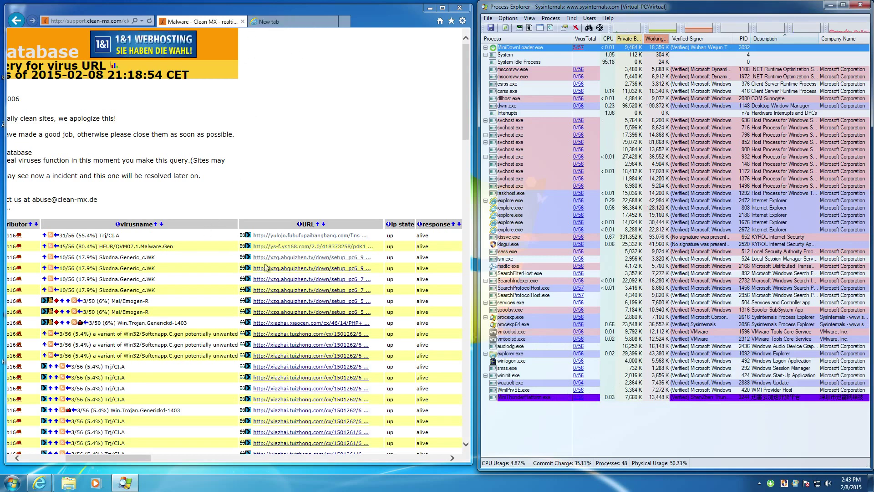
# Step: Download setup_pc6_59267.exe from the xzq.ahguizhen.tv links and run it, allowing it to make changes to the computer
pyautogui.click(290, 304)
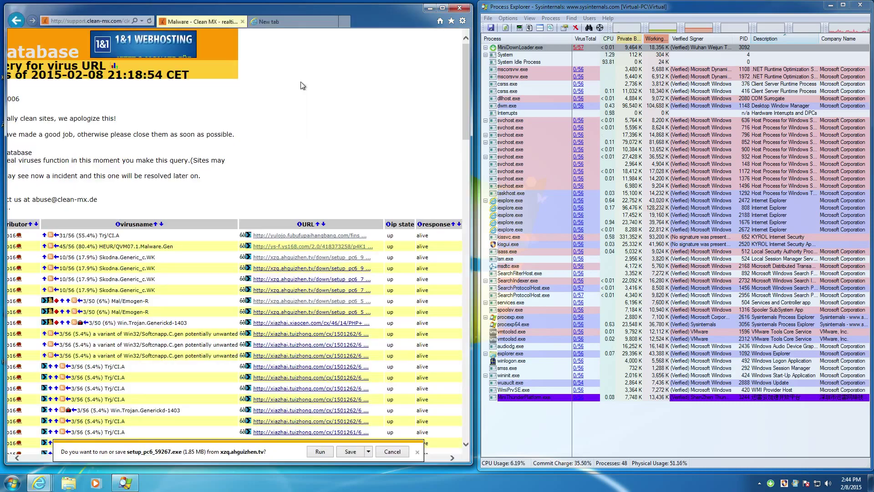
pyautogui.click(320, 452)
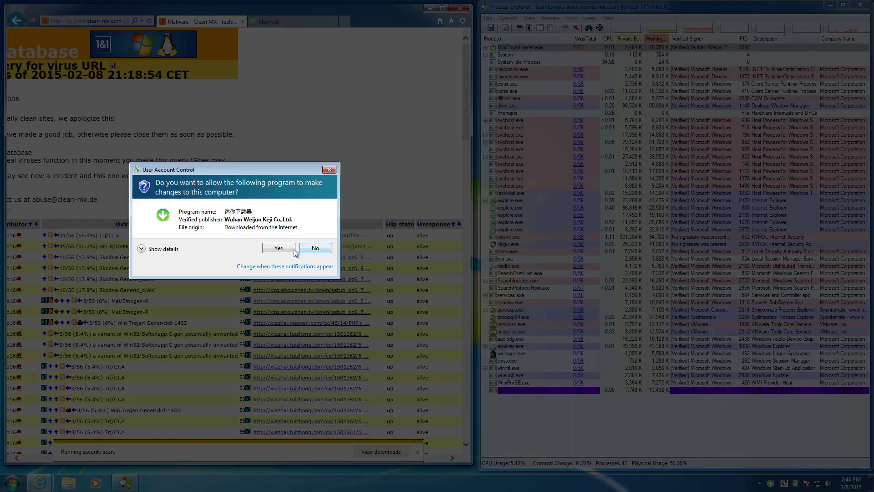
pyautogui.click(292, 248)
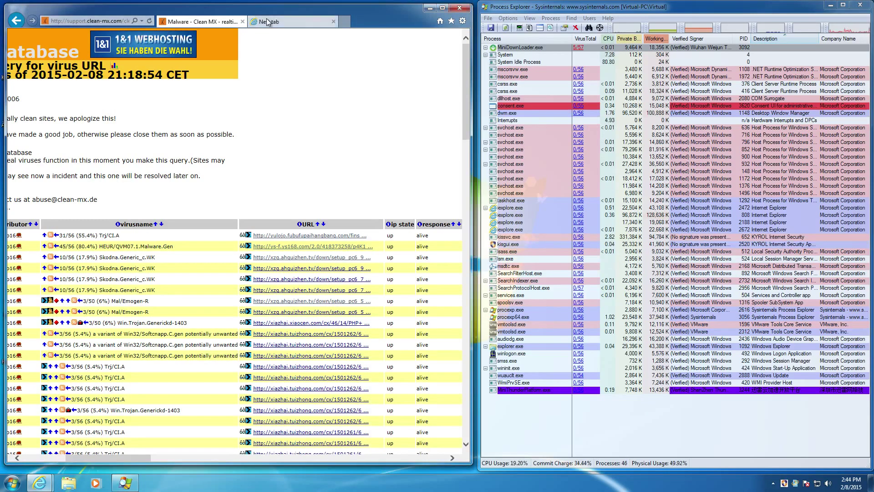
# Step: Download setup_475.exe from the xiazai11.ke8u.com link further down the Clean MX list and set it to run
pyautogui.scroll(-3, 277, 315)
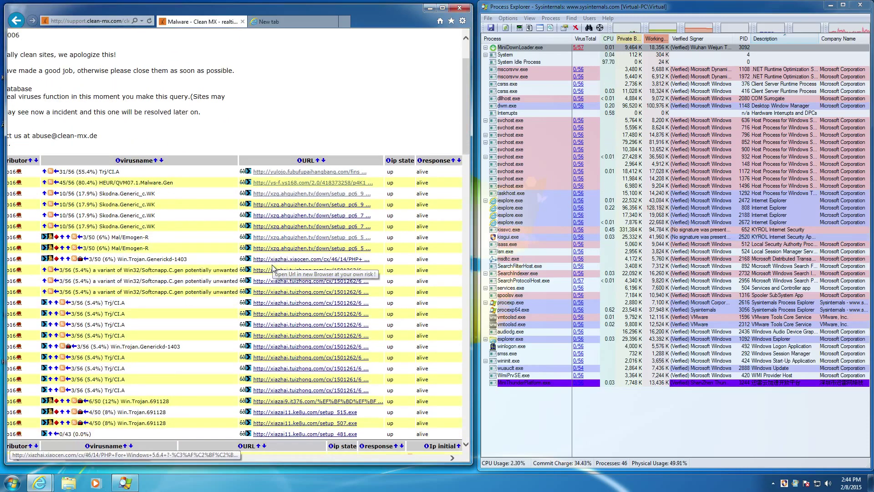
pyautogui.scroll(-3, 271, 310)
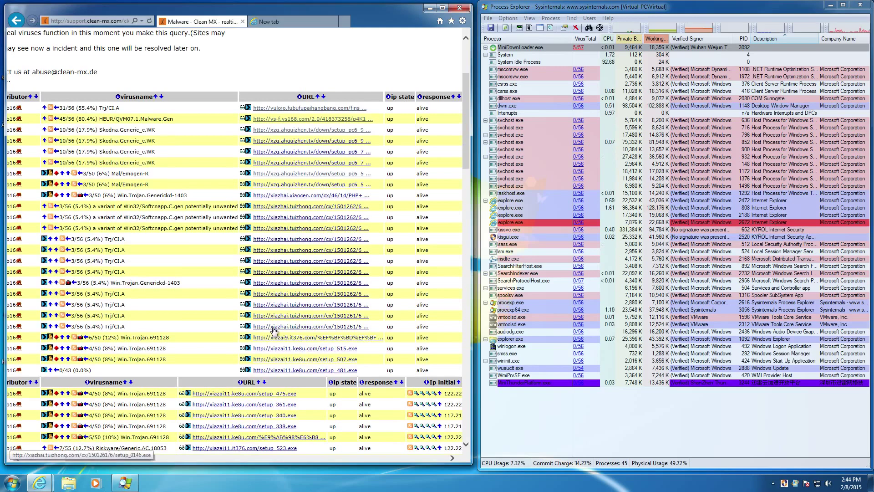
pyautogui.scroll(-3, 273, 331)
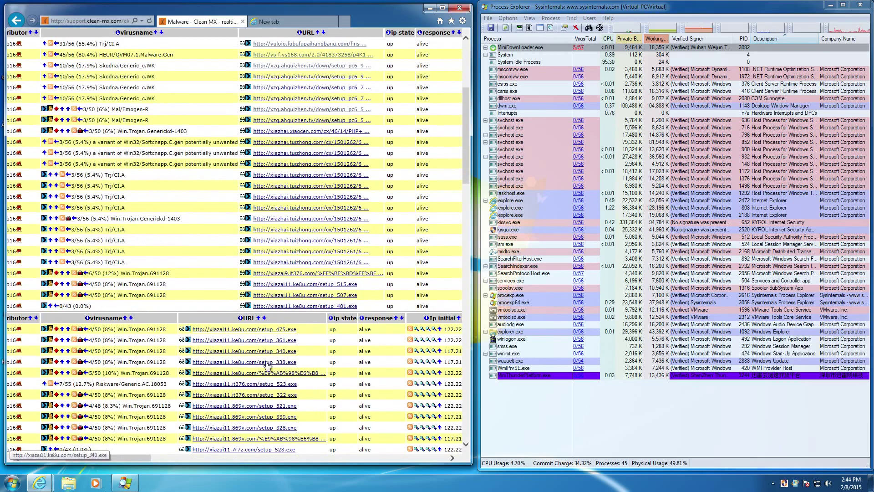
pyautogui.click(256, 331)
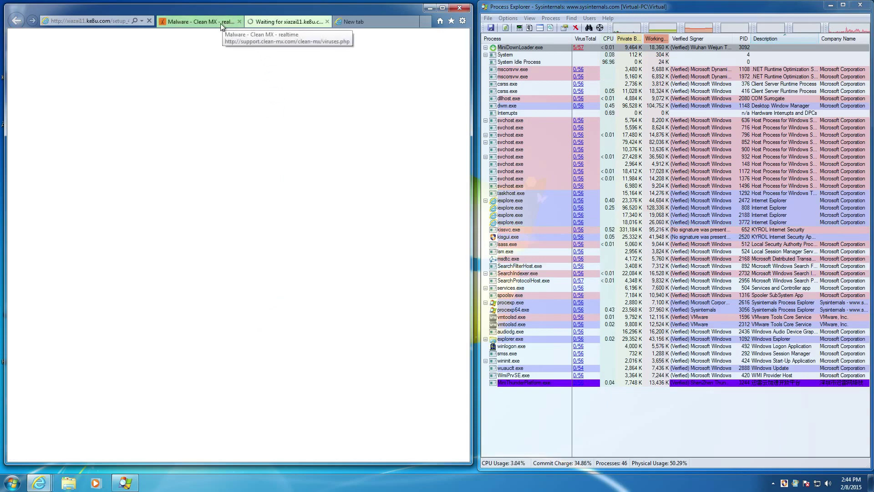
pyautogui.click(235, 22)
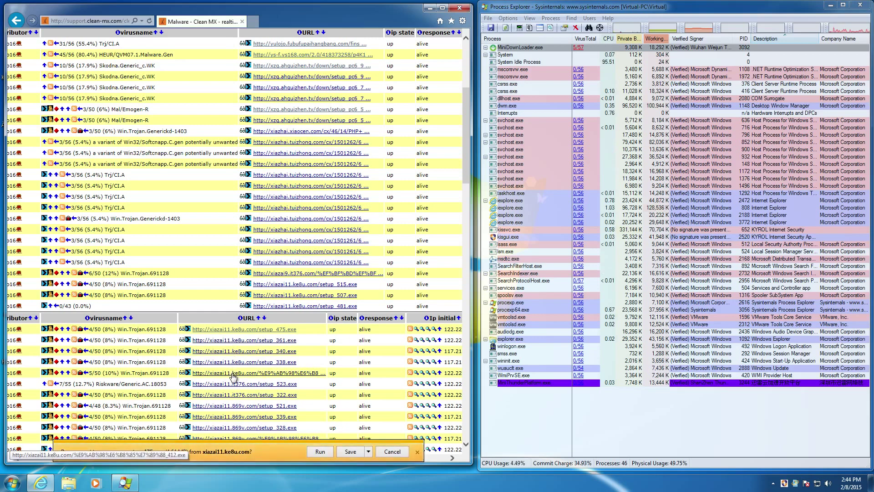
pyautogui.click(320, 451)
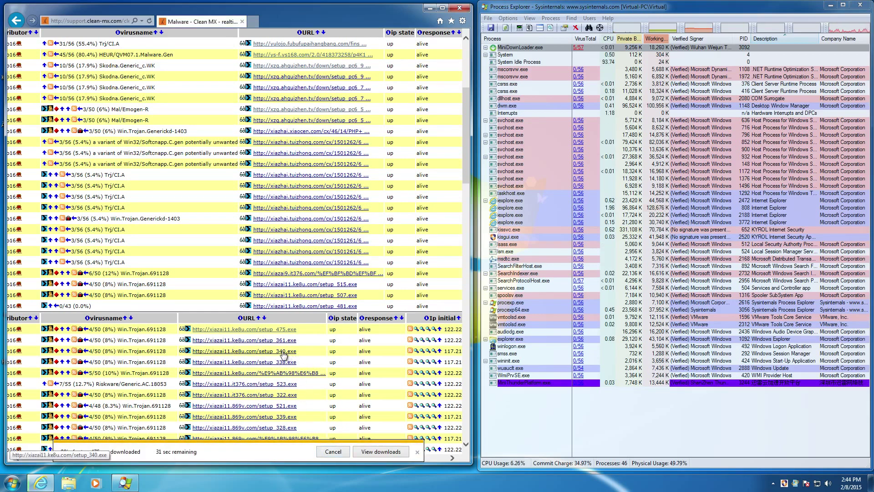
# Step: Download setup_523.exe from the xiazai11.it376.com link and set it to run
pyautogui.scroll(-2, 276, 362)
pyautogui.scroll(-2, 275, 362)
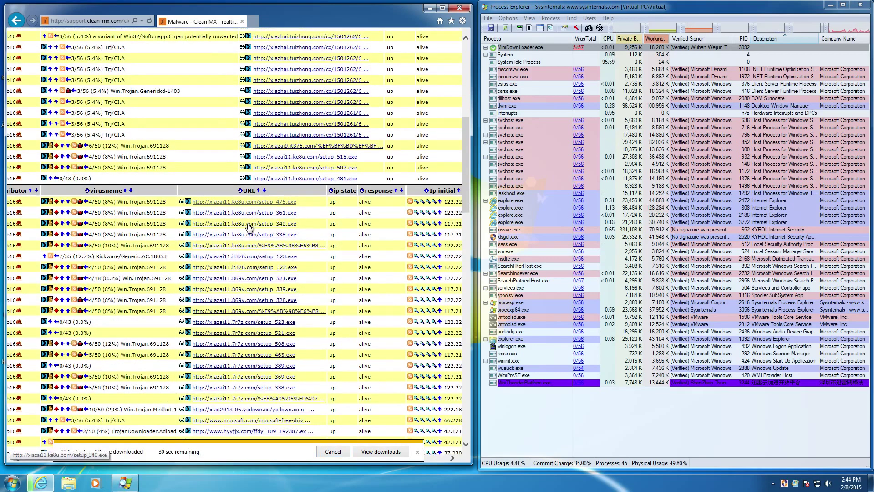
pyautogui.click(230, 257)
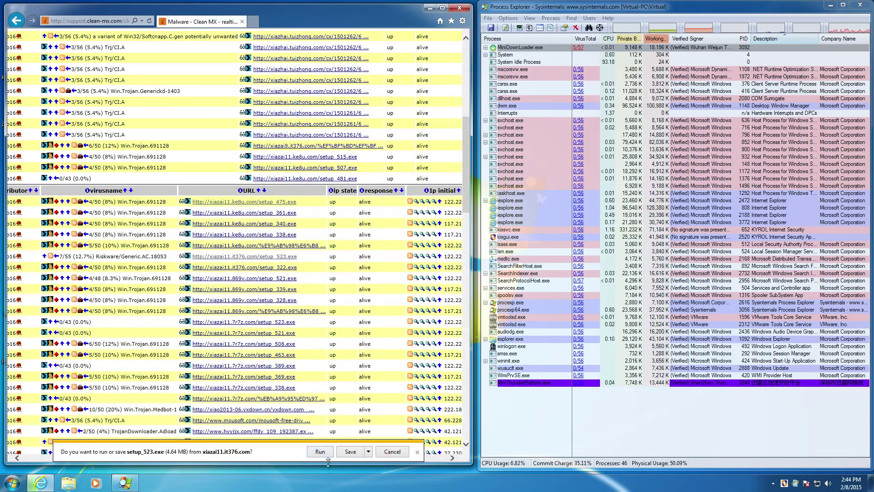
pyautogui.click(321, 453)
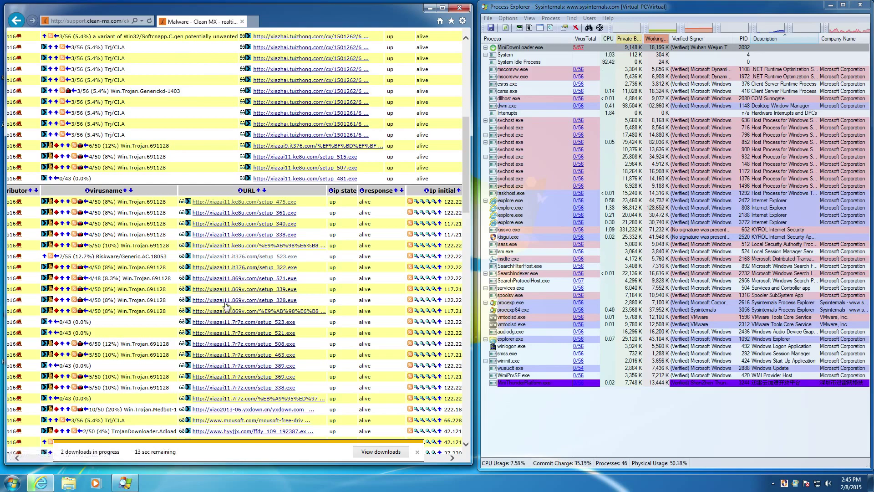
# Step: Allow both downloaded installers, setup_475.exe and setup_523.exe, to make changes to the computer
pyautogui.scroll(-2, 218, 273)
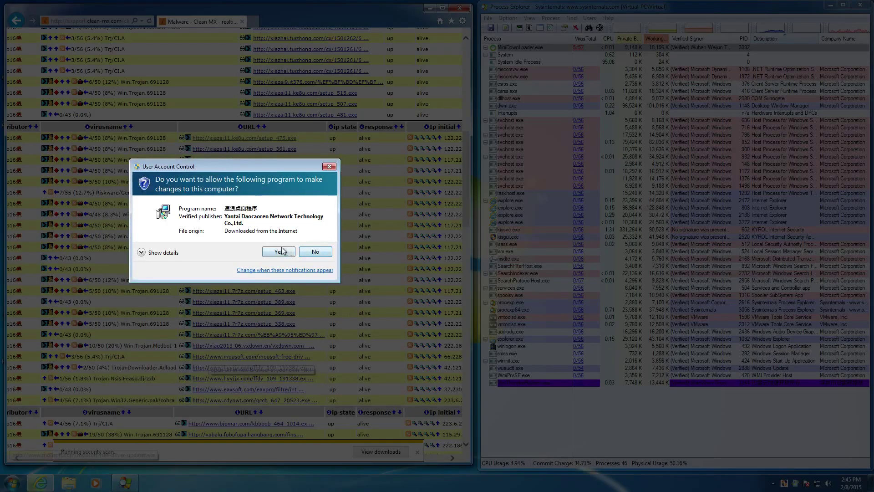
pyautogui.click(280, 252)
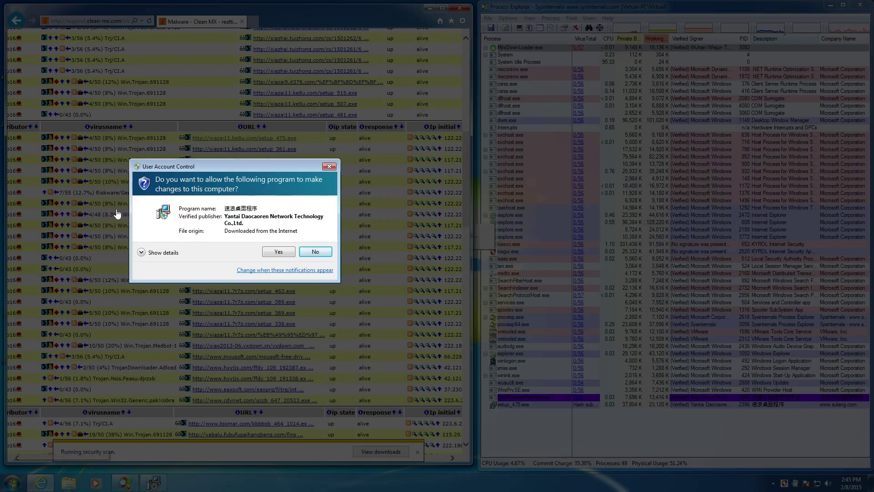
pyautogui.click(277, 252)
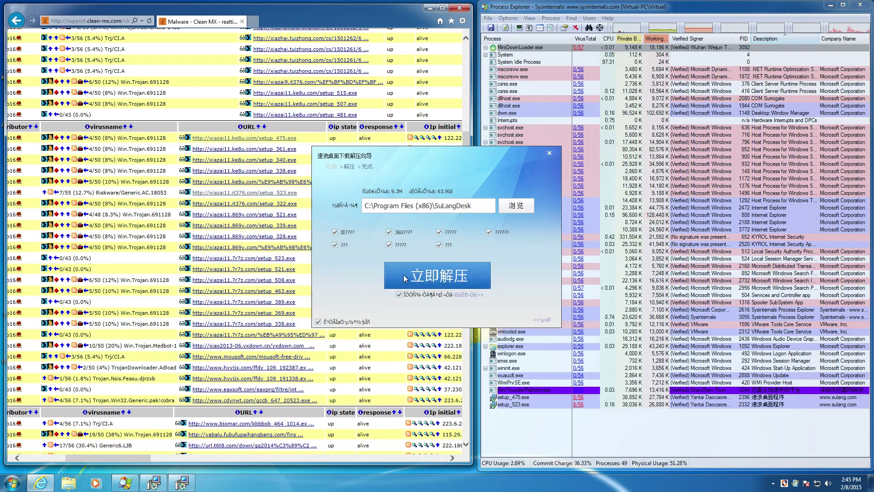
# Step: Start extracting the program into C:\Program Files (x86)\SuLangDesk and quarantine the file detected as Trojan.Win32.Spy
pyautogui.click(404, 278)
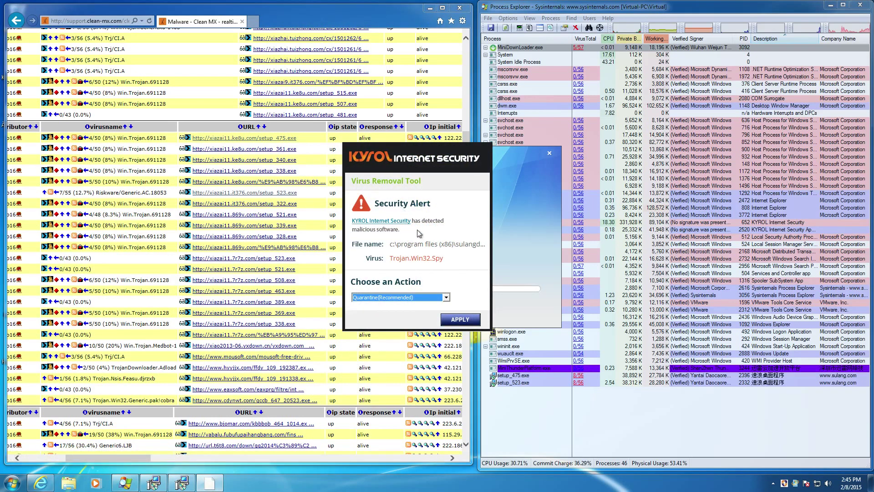
pyautogui.click(451, 317)
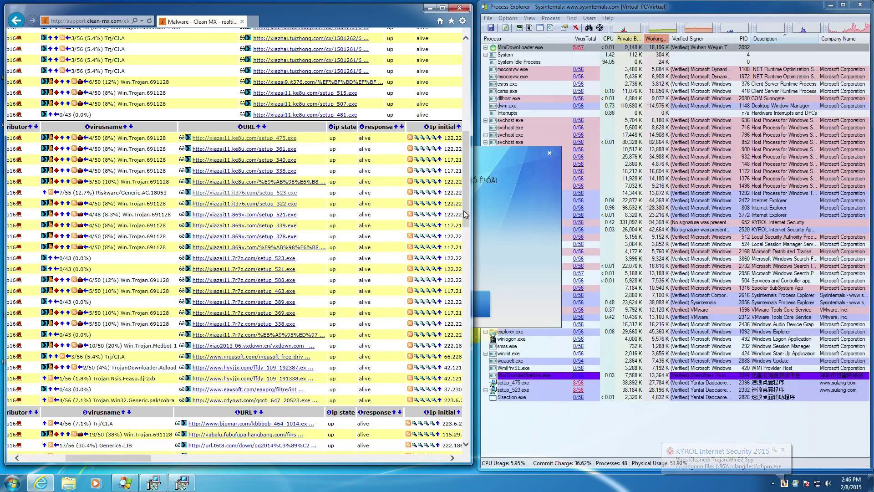
# Step: Start downloading yxdown.com_TheKingOfFighters98_chs.exe to run, and check its progress in the download list before minimizing that window
pyautogui.moveTo(465, 214); pyautogui.dragTo(461, 233)
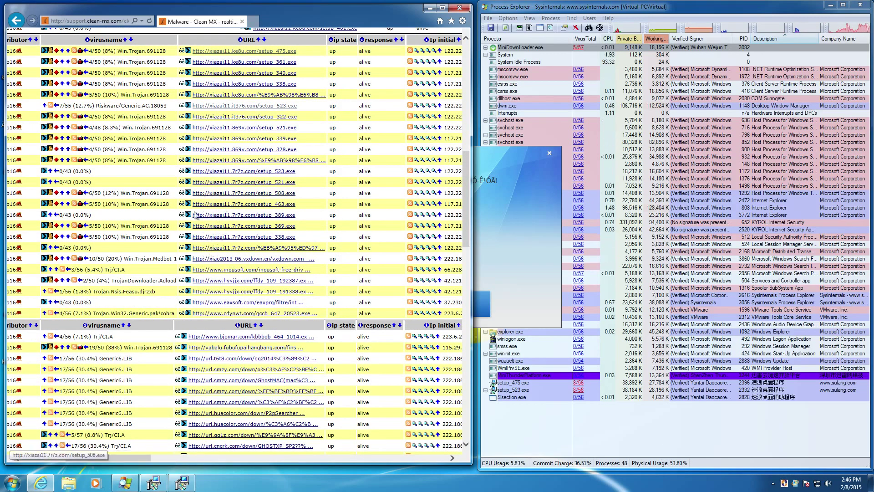
pyautogui.click(220, 258)
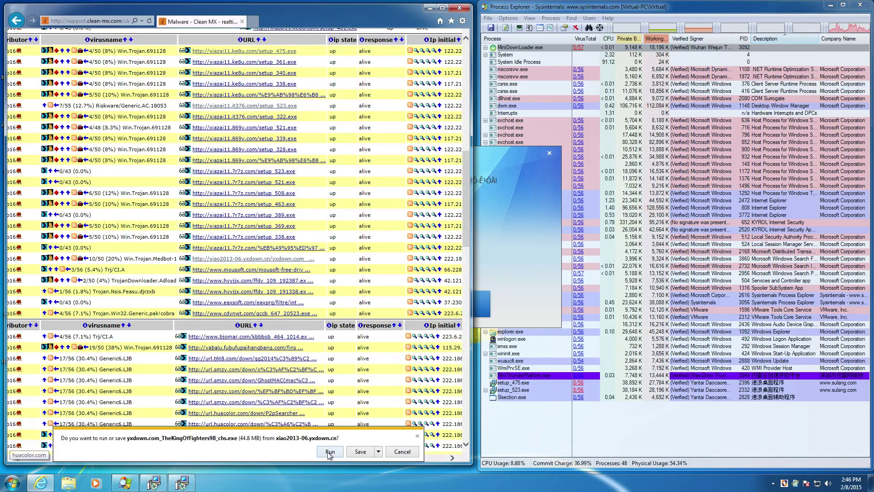
pyautogui.click(330, 454)
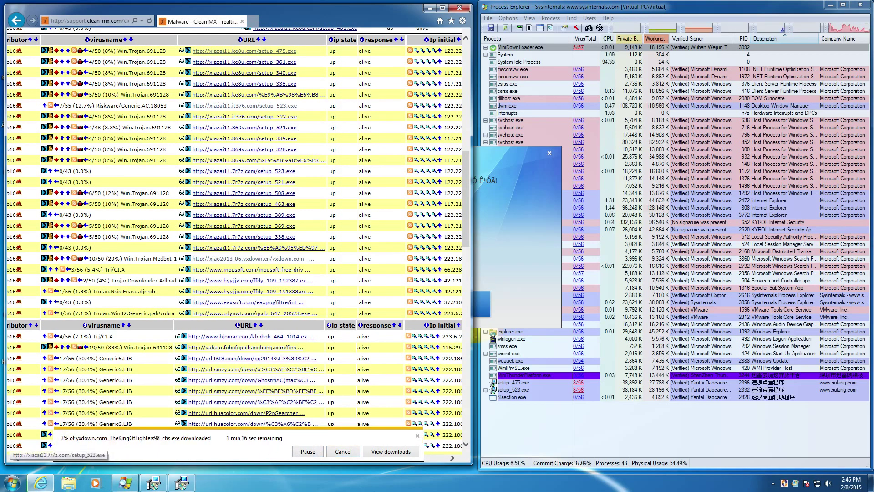
pyautogui.click(391, 451)
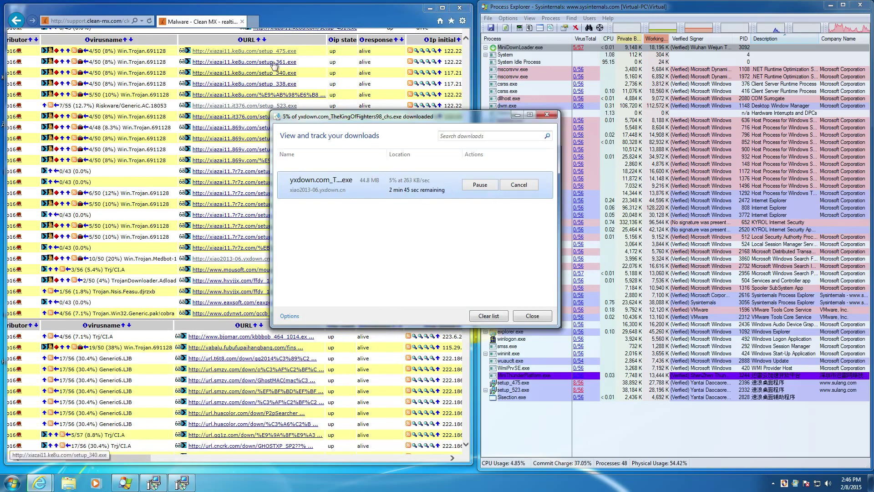
pyautogui.click(517, 116)
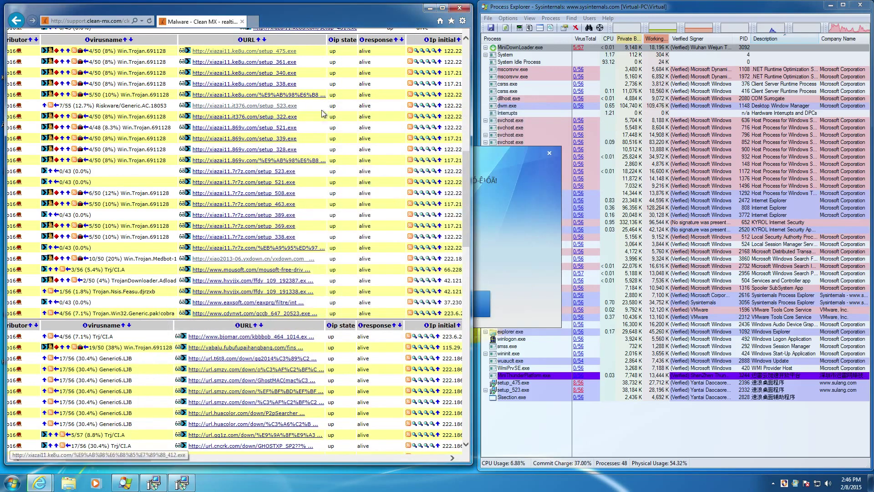
# Step: Download mousoft-free-driver-updater.exe from the mousoft.com link and set it to run
pyautogui.click(251, 270)
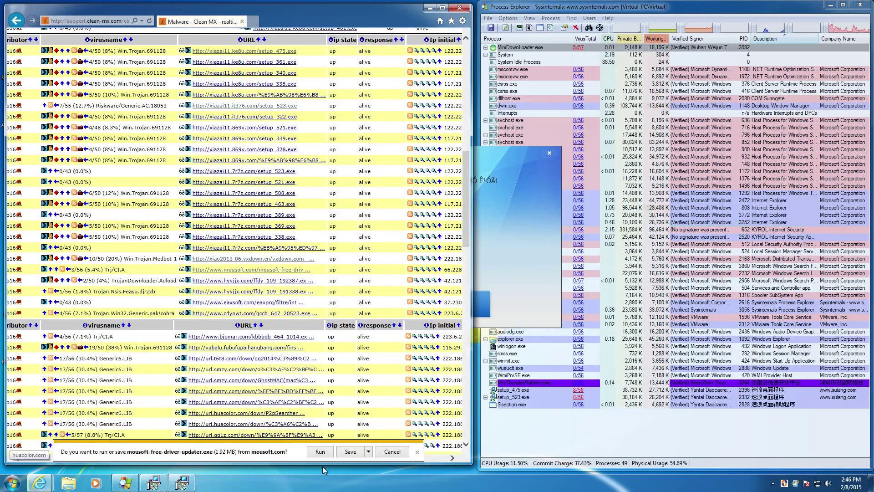
pyautogui.click(324, 455)
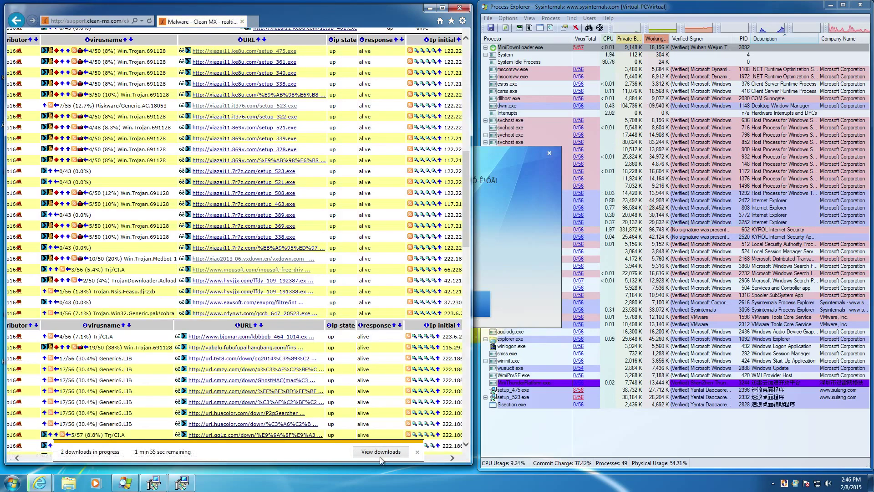
# Step: Finish the open SuLangDesk installer window and quarantine the file detected as PUA.DriverBoss
pyautogui.click(510, 204)
pyautogui.click(424, 298)
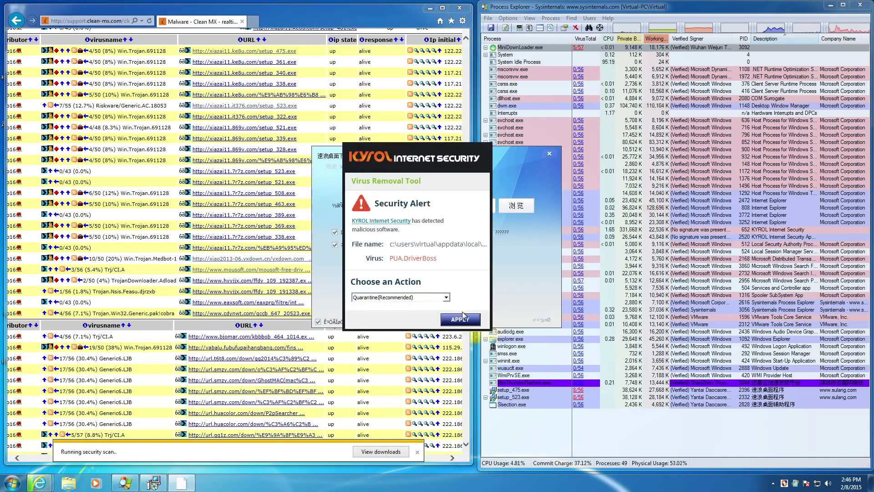
pyautogui.click(460, 319)
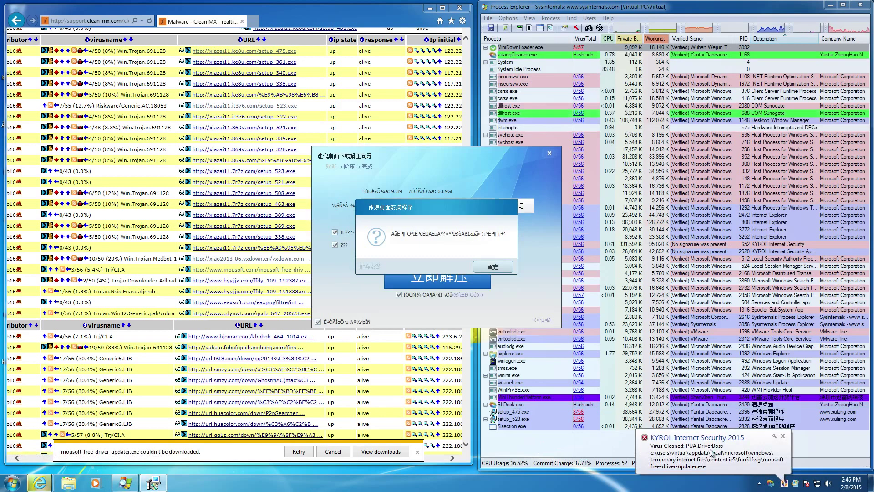
# Step: Confirm and close the SuLangDesk installer, and clear the failed mousoft-free-driver-updater.exe entry from the download list
pyautogui.click(500, 267)
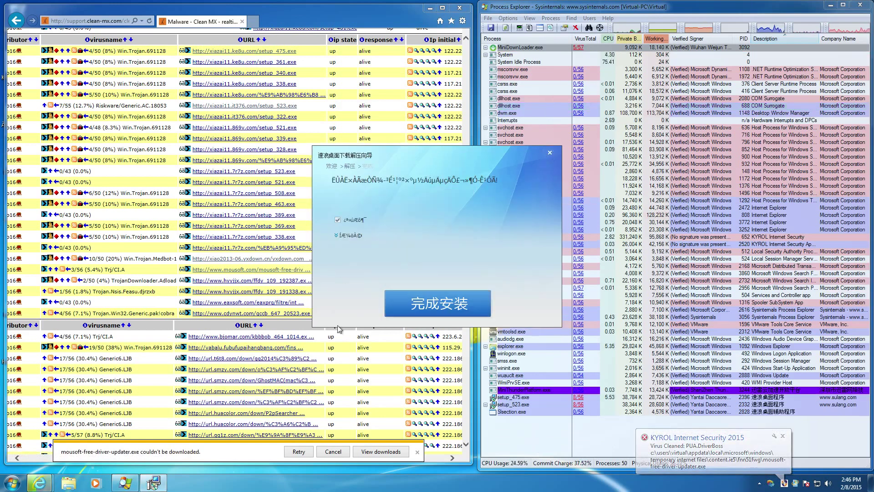
pyautogui.click(553, 153)
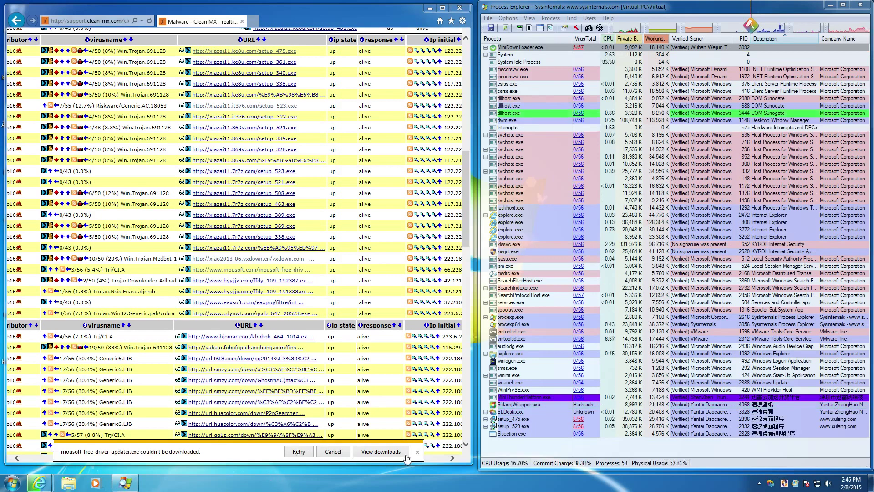
pyautogui.click(403, 456)
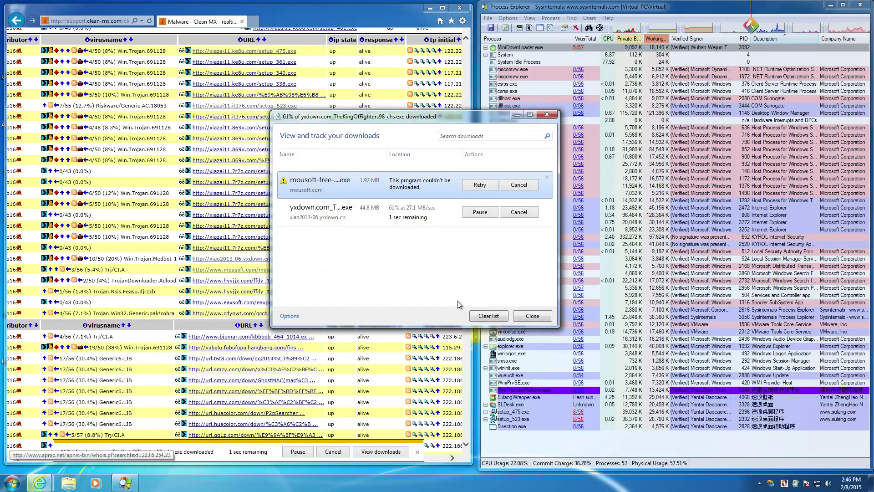
pyautogui.click(503, 317)
pyautogui.click(532, 316)
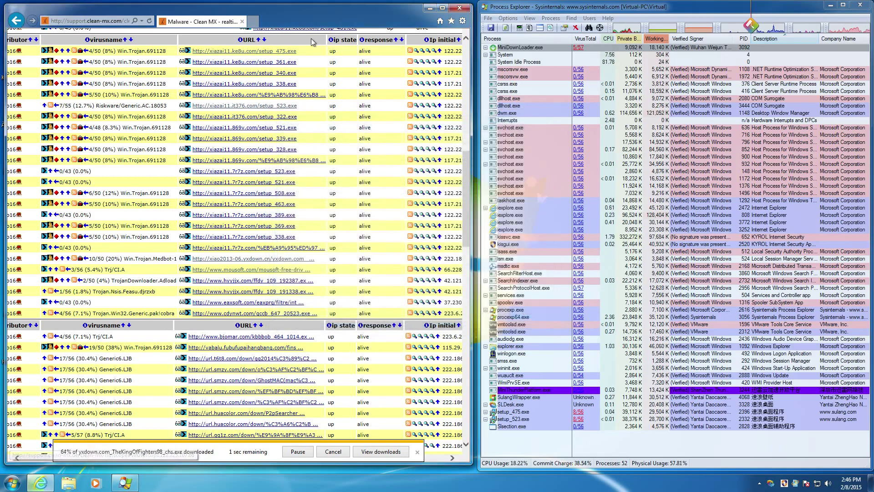
# Step: Download yewipol109l192387.exe from the ffdy_109_192387 link and run it despite the SmartScreen warning
pyautogui.click(233, 288)
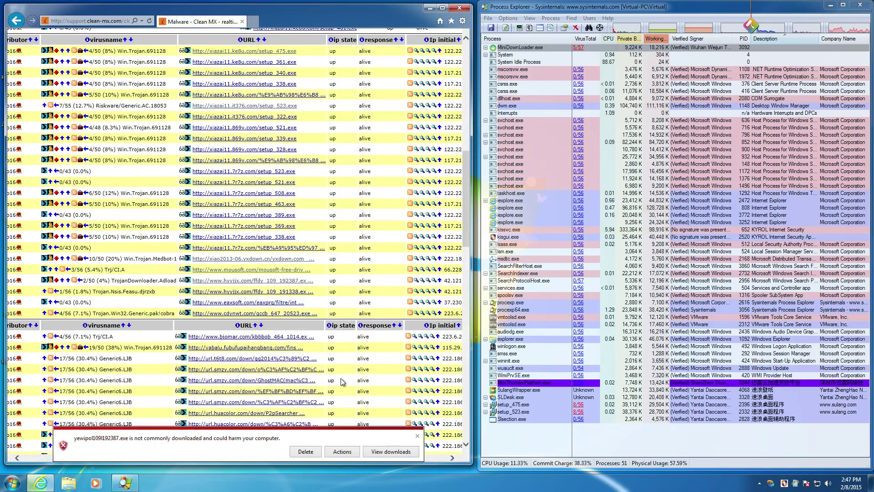
pyautogui.click(342, 452)
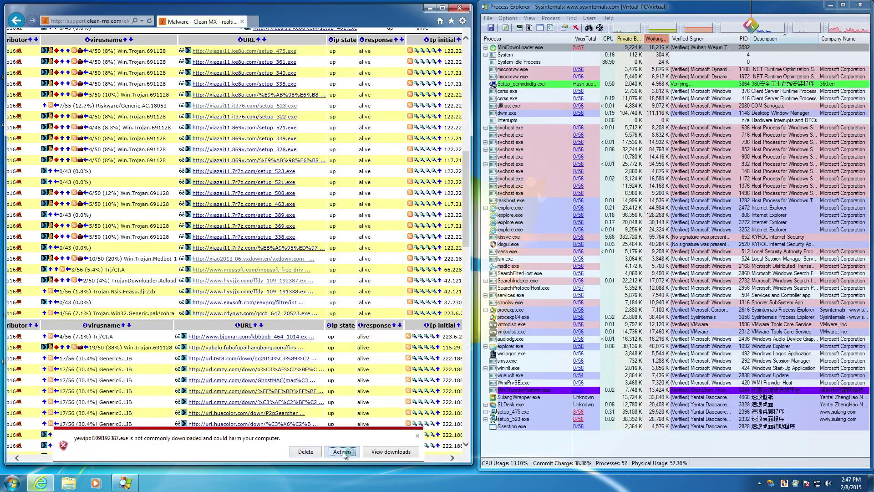
pyautogui.click(371, 288)
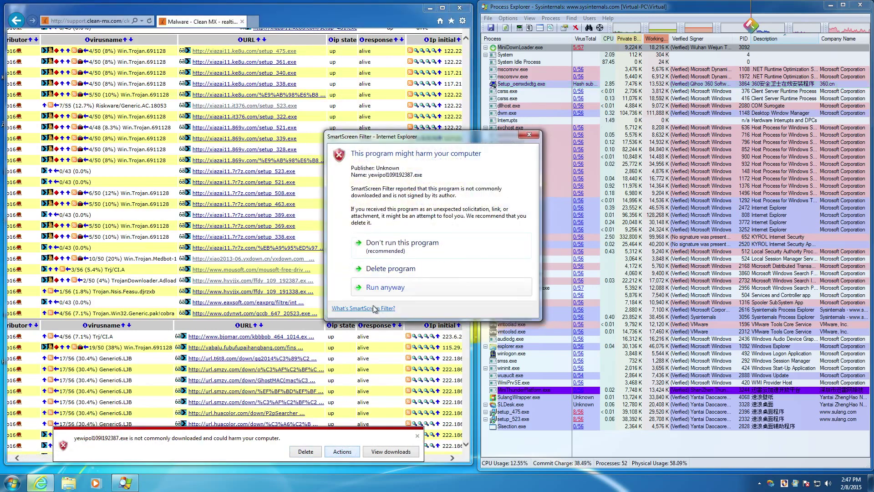
pyautogui.click(400, 291)
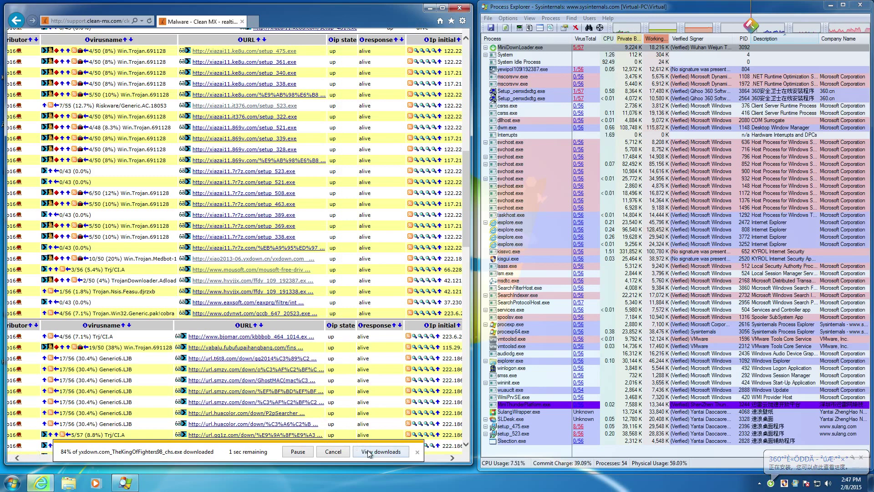
# Step: Check the King of Fighters download's progress and start the download from the ffdy_109_191338.exe link
pyautogui.click(365, 451)
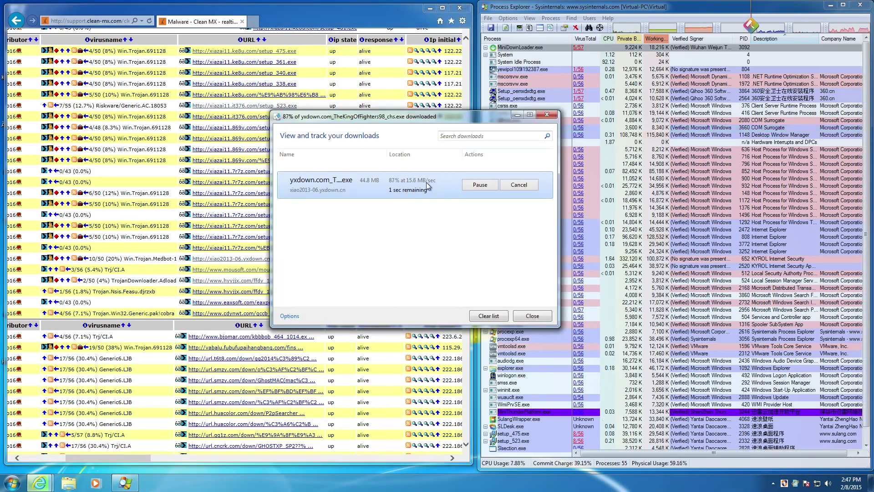
pyautogui.click(294, 17)
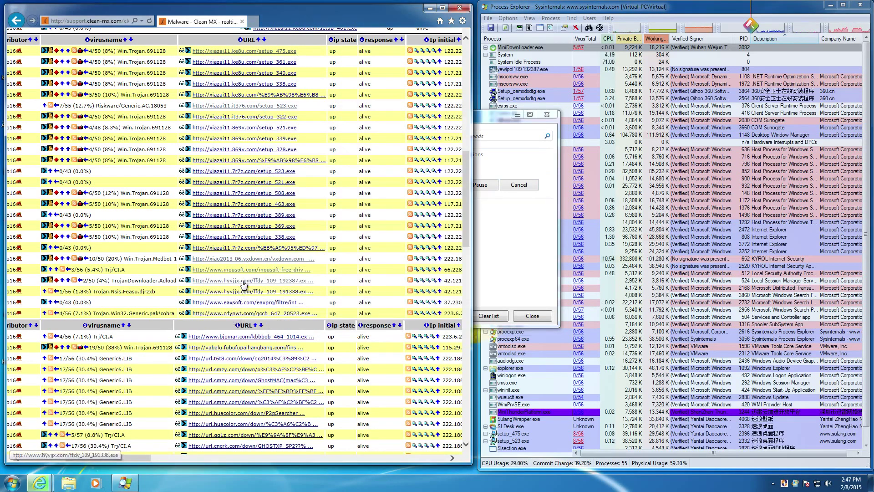
pyautogui.click(246, 291)
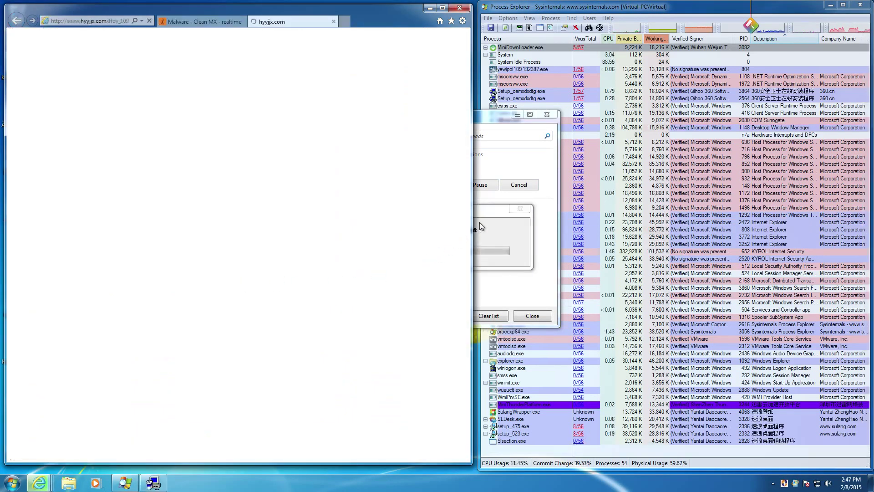
# Step: Show the desktop, bring back the 360 security installer window and finish it
pyautogui.click(489, 214)
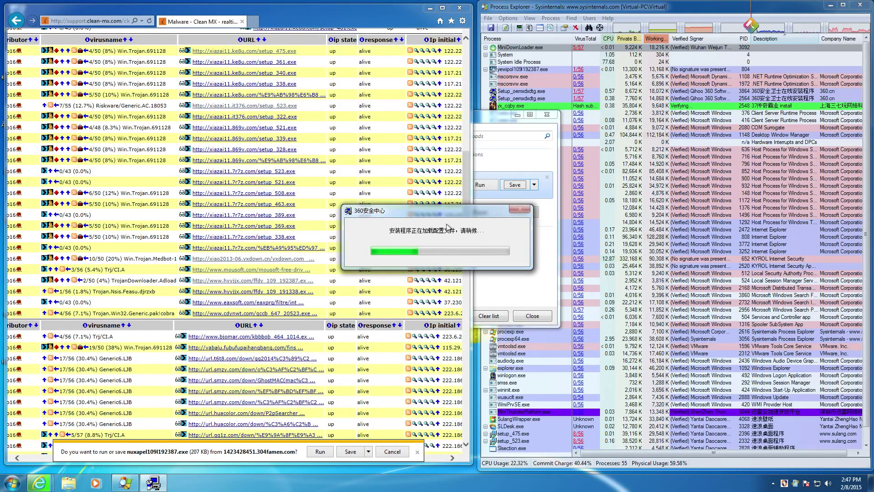
pyautogui.press('super+d')
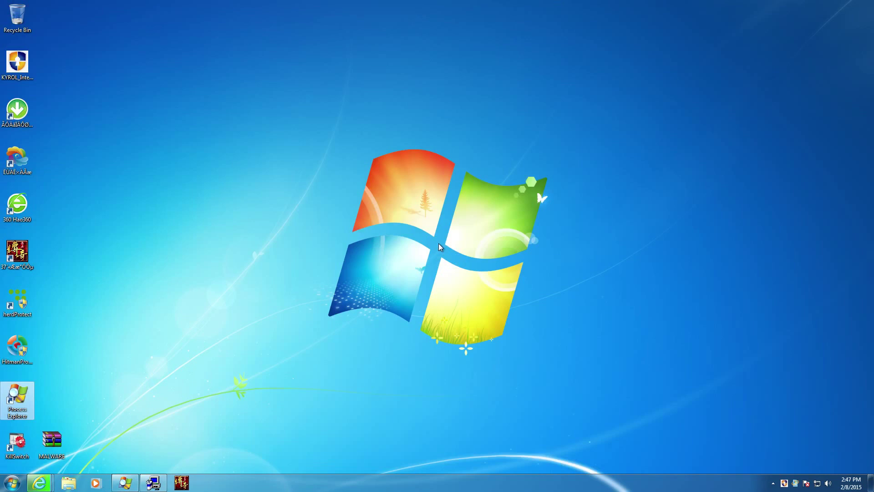
pyautogui.click(153, 483)
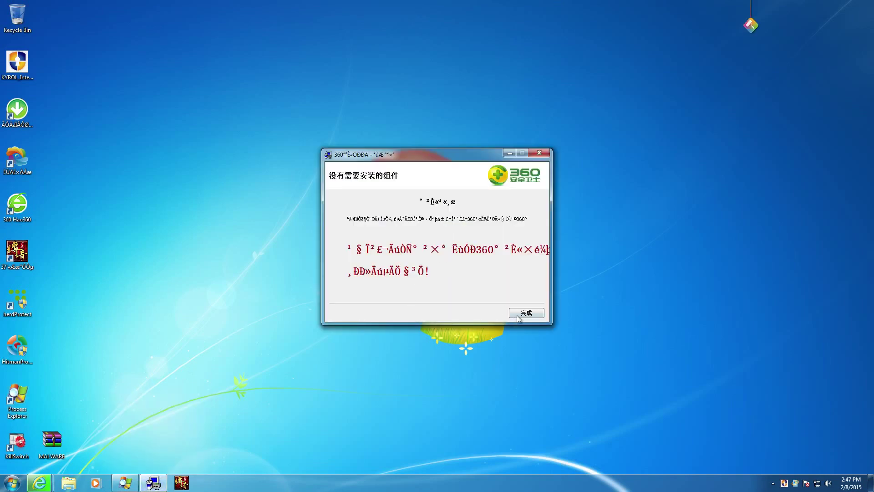
pyautogui.click(526, 313)
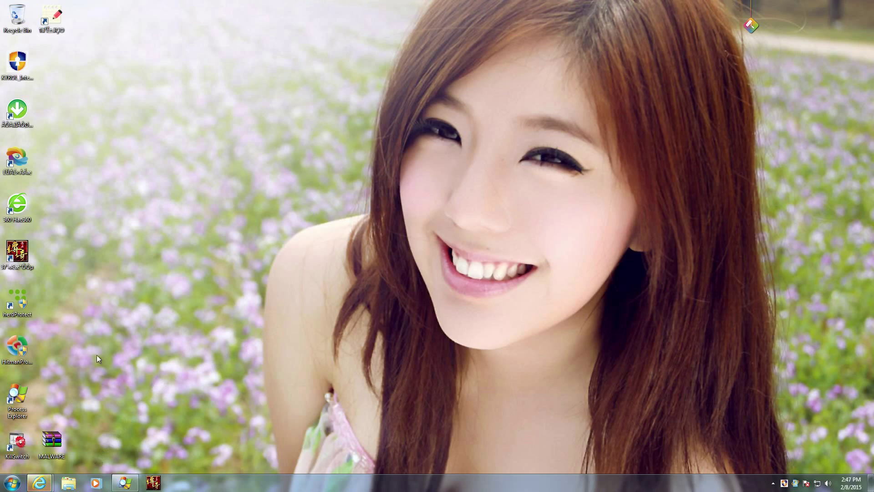
# Step: Bring up the download list and allow yxdown.com_TheKingOfFighters98_chs.exe to make changes to the computer
pyautogui.moveTo(40, 484)
pyautogui.click(161, 432)
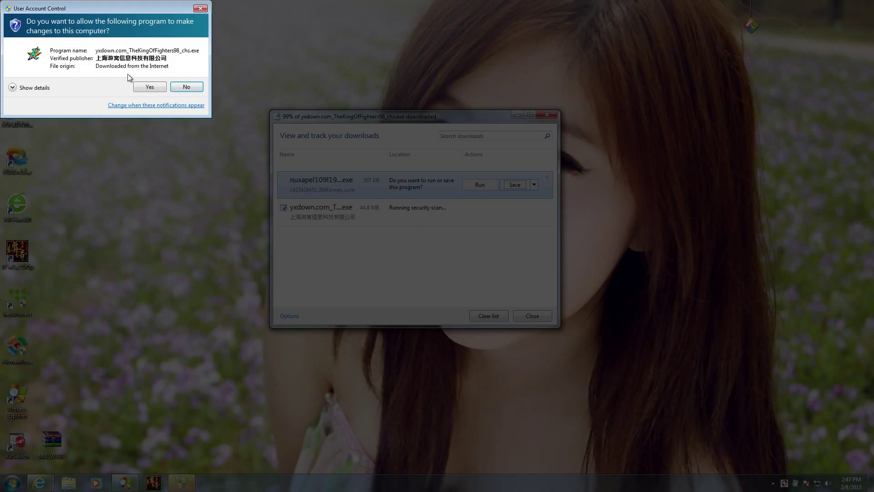
pyautogui.click(148, 86)
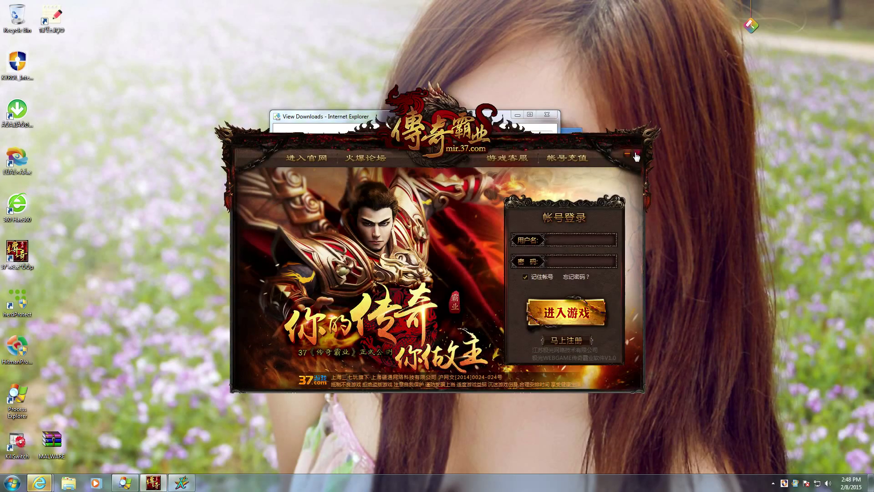
# Step: Close the mir.37.com game login window and run nuxapel109l192387.exe from the download list
pyautogui.click(636, 154)
pyautogui.click(411, 268)
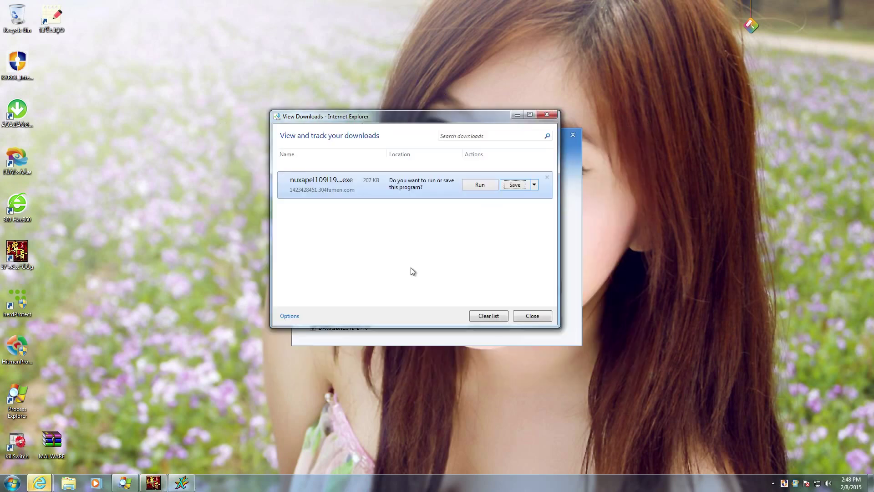
pyautogui.click(504, 187)
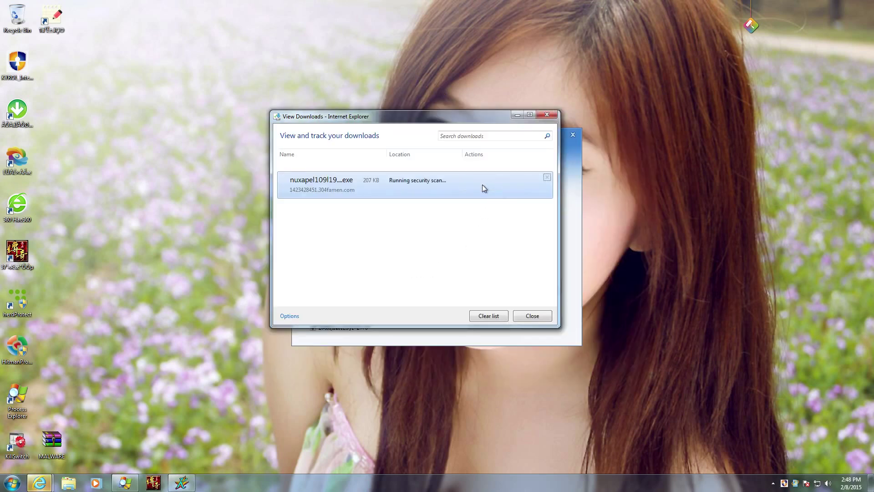
pyautogui.click(490, 187)
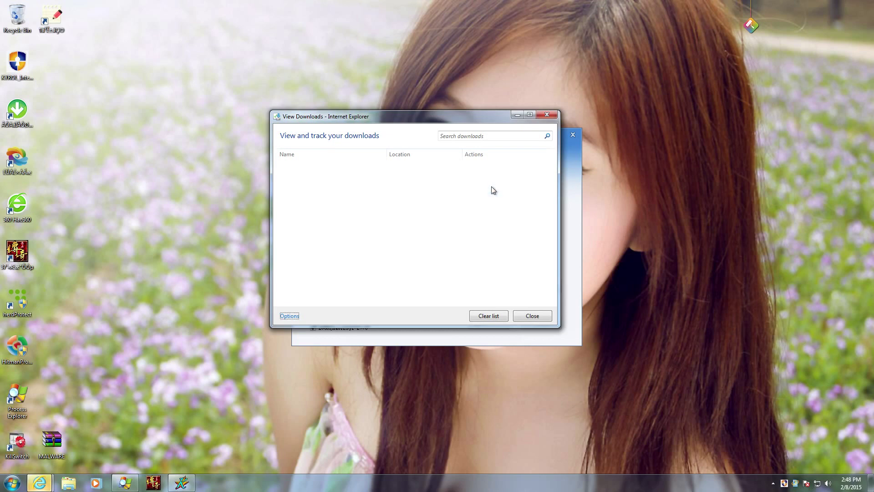
# Step: Restore nuxapel109l192387 from the Recycle Bin to the desktop and launch it
pyautogui.doubleClick(22, 28)
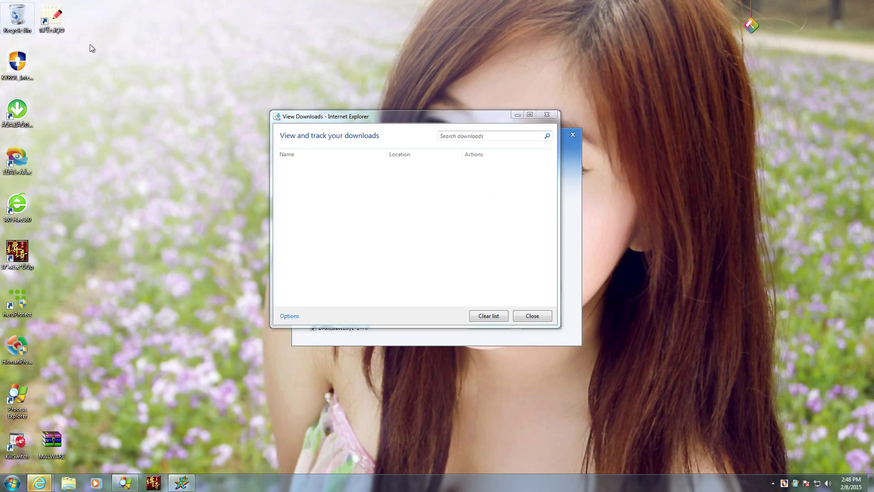
pyautogui.moveTo(436, 140); pyautogui.dragTo(146, 108)
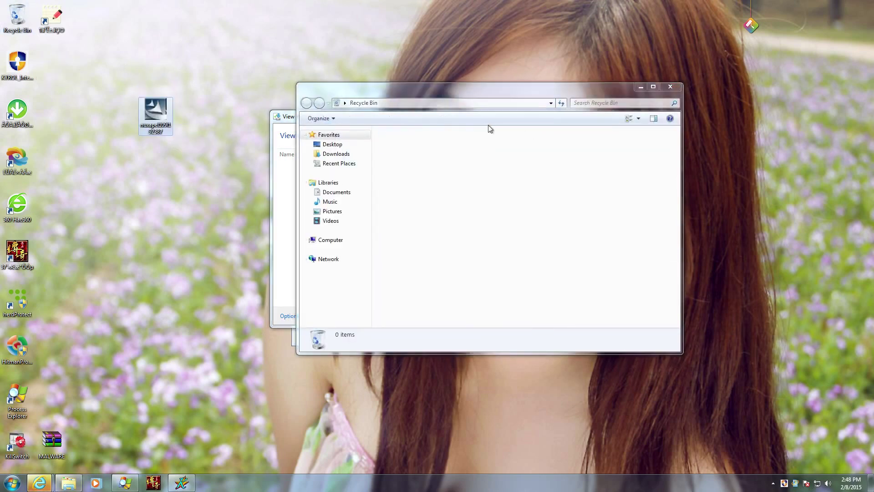
pyautogui.doubleClick(154, 109)
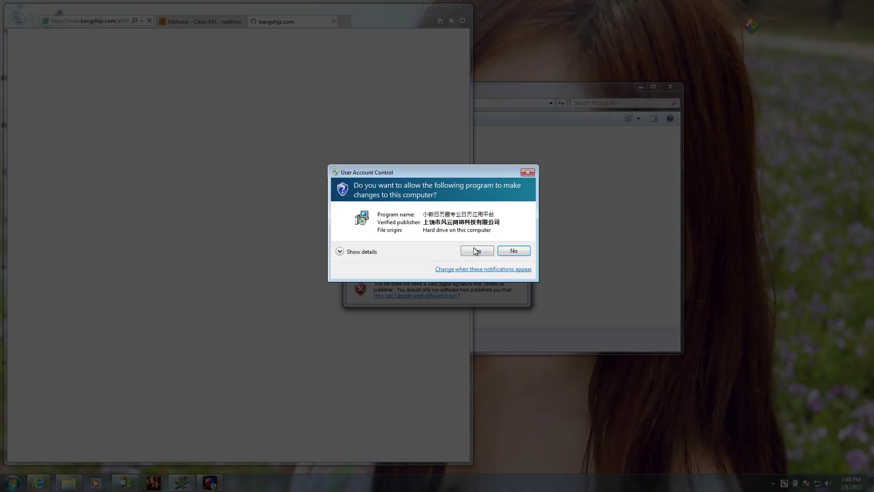
# Step: Allow the 小新日历 calendar program to make changes, and run nuxapel109l192387.exe past the security warning after closing the bangshijz.com tab
pyautogui.click(475, 251)
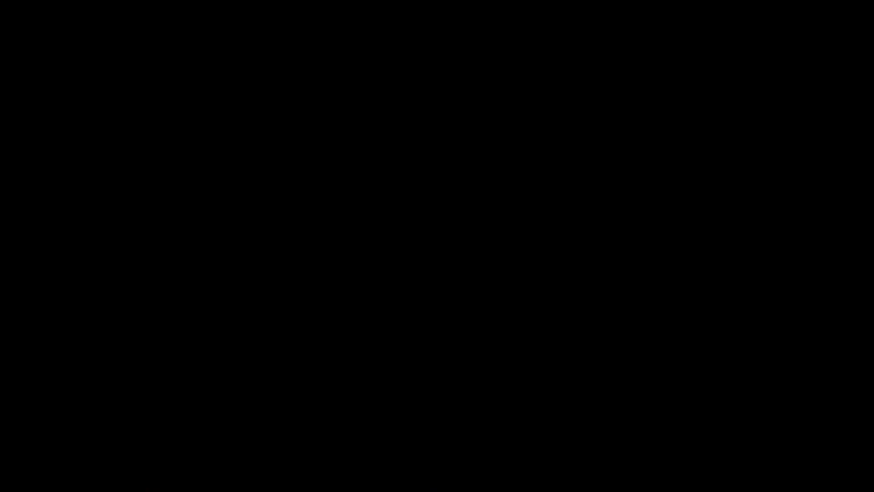
pyautogui.click(333, 21)
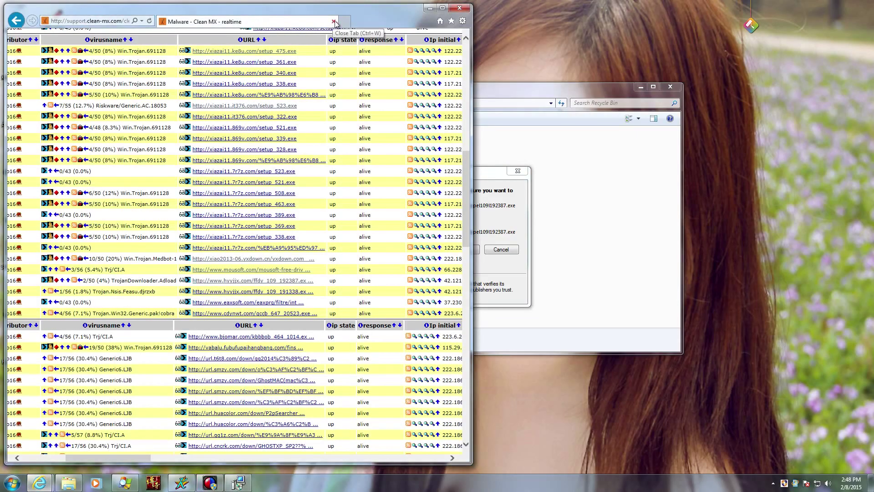
pyautogui.click(493, 223)
pyautogui.click(470, 251)
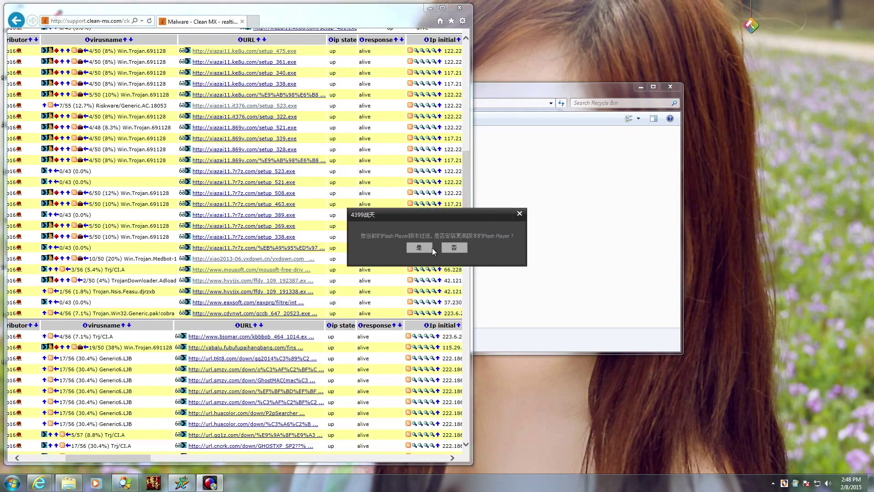
# Step: Accept installing the newer Flash Player version offered by the 4399战天 prompt
pyautogui.click(419, 249)
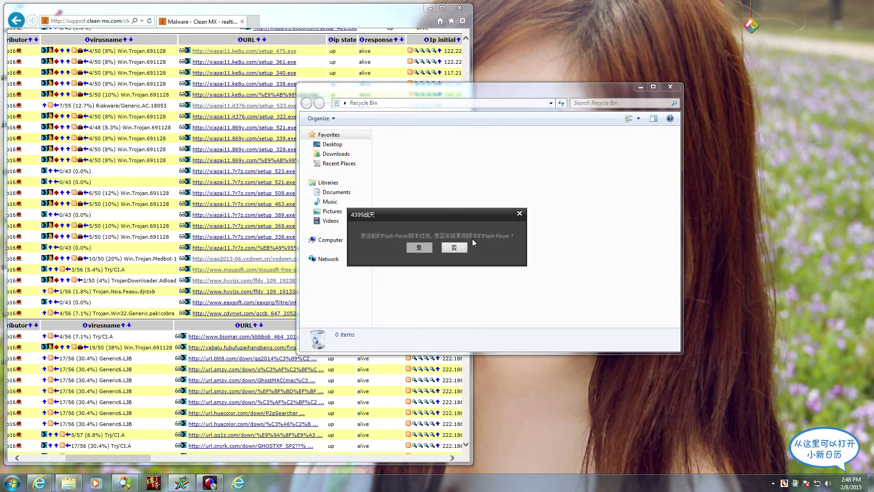
pyautogui.click(419, 247)
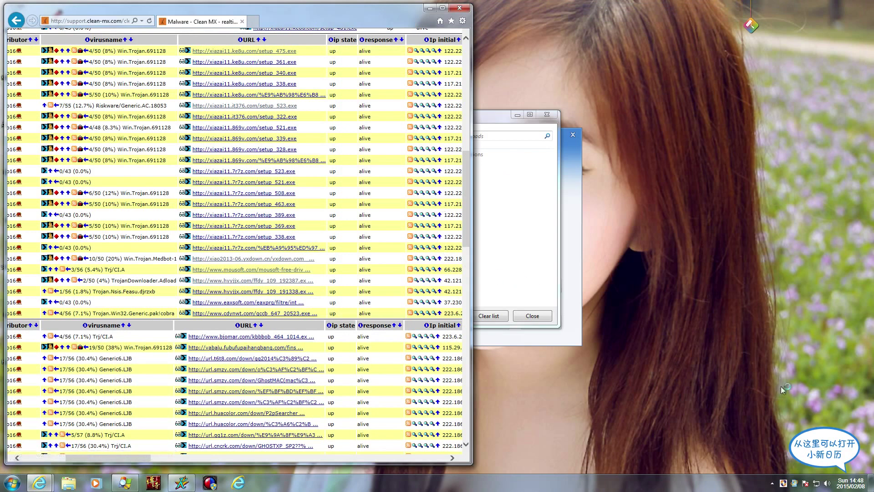
pyautogui.rightClick(700, 272)
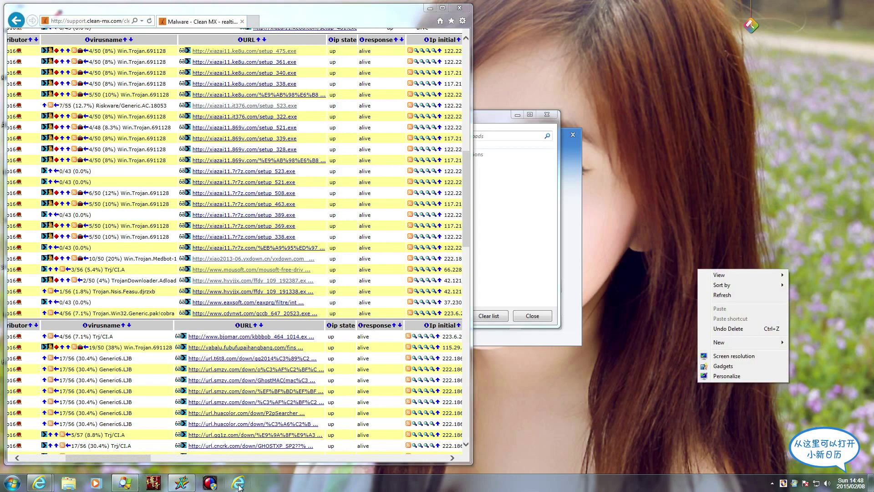
# Step: Move the browser window off the desktop icons and launch Process Explorer, allowing it to make changes
pyautogui.click(305, 27)
pyautogui.moveTo(424, 19); pyautogui.dragTo(432, 15)
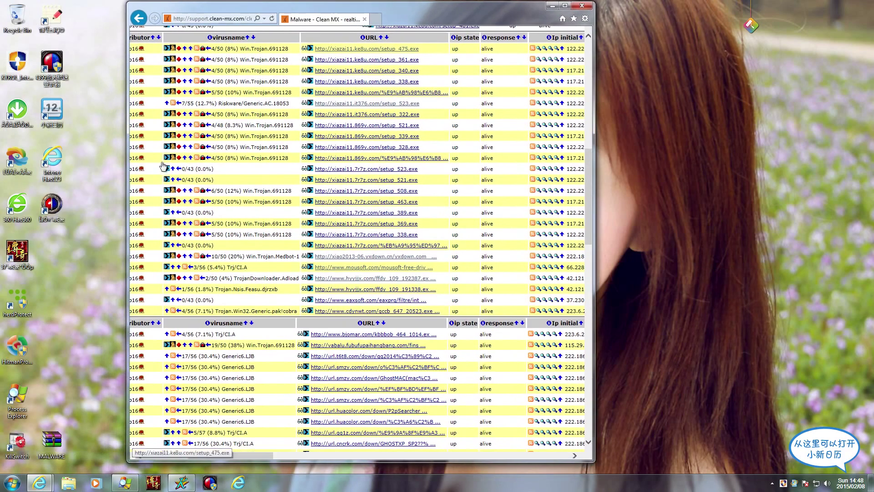
pyautogui.doubleClick(30, 403)
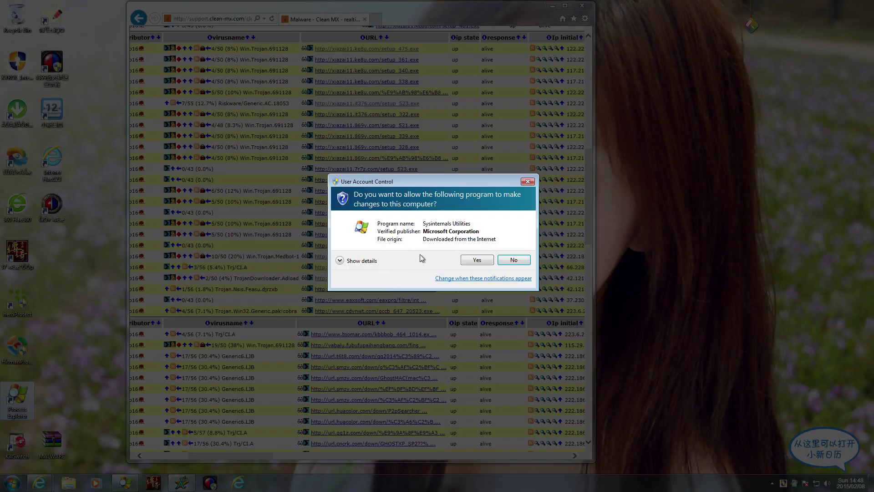
pyautogui.click(482, 258)
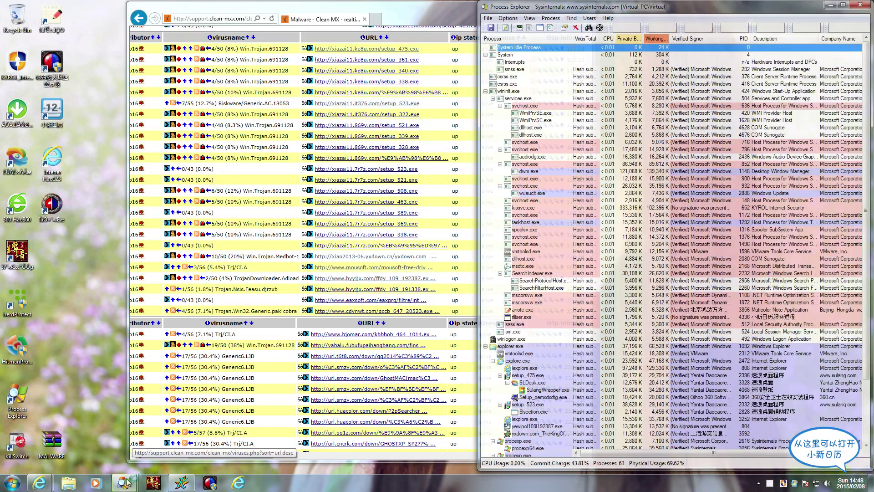
# Step: Close the older Process Explorer window and move the browser back beside the new one
pyautogui.moveTo(124, 482)
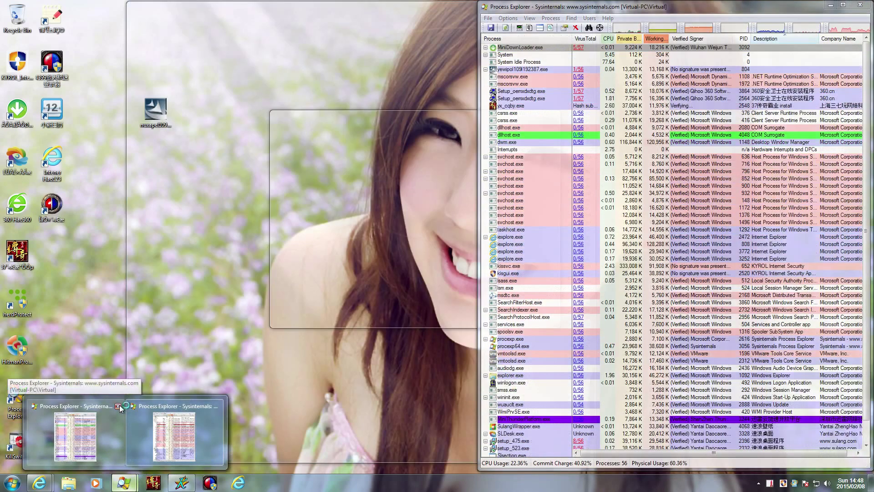
pyautogui.click(119, 407)
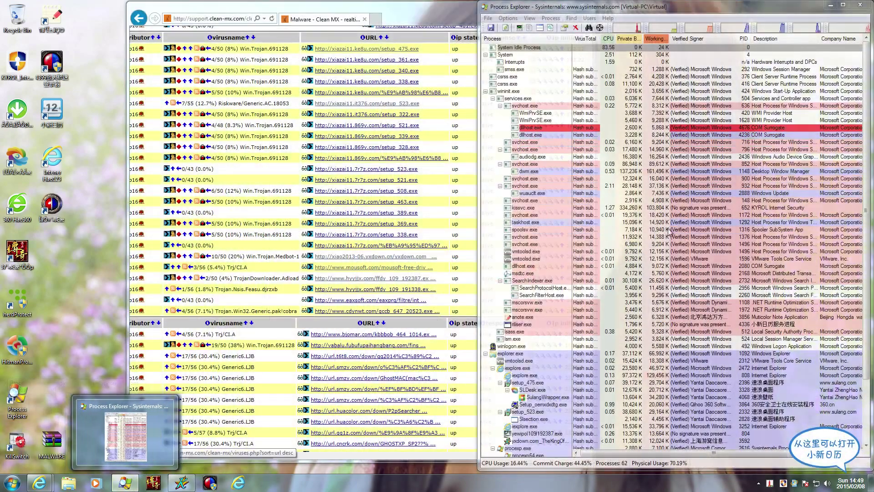
pyautogui.moveTo(407, 14); pyautogui.dragTo(283, 21)
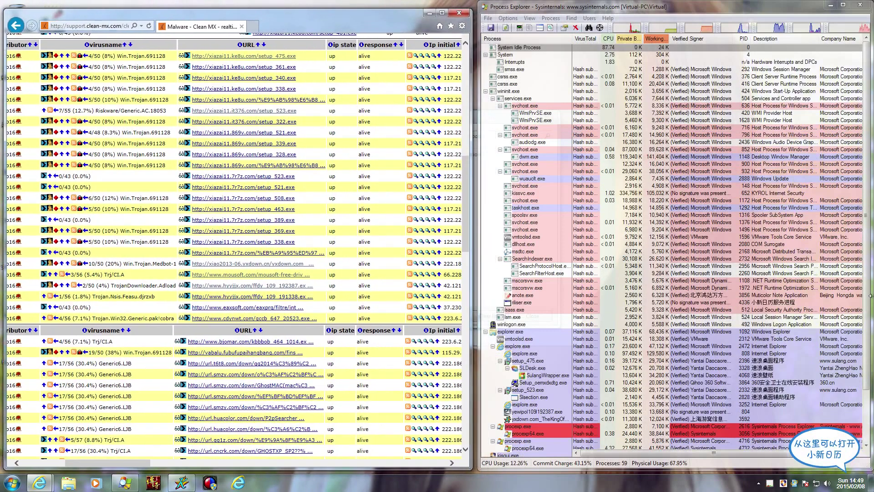
pyautogui.scroll(-2, 855, 407)
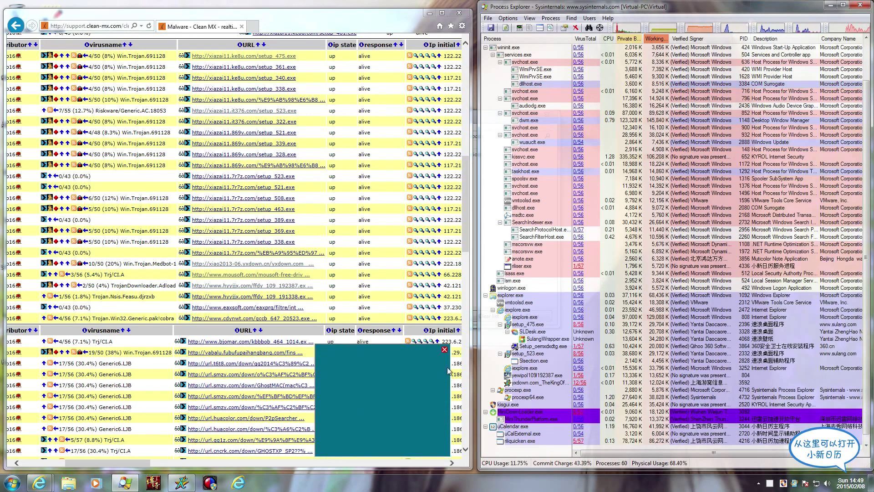
pyautogui.click(443, 338)
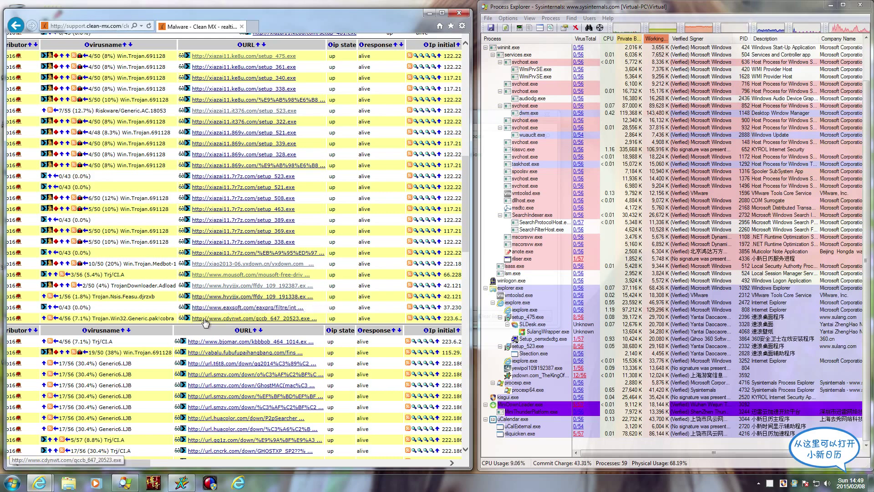
pyautogui.click(233, 343)
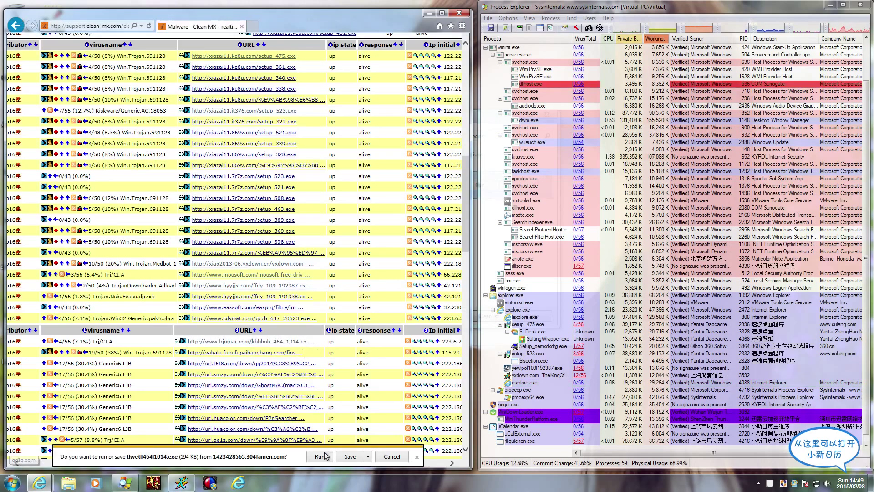
pyautogui.click(321, 457)
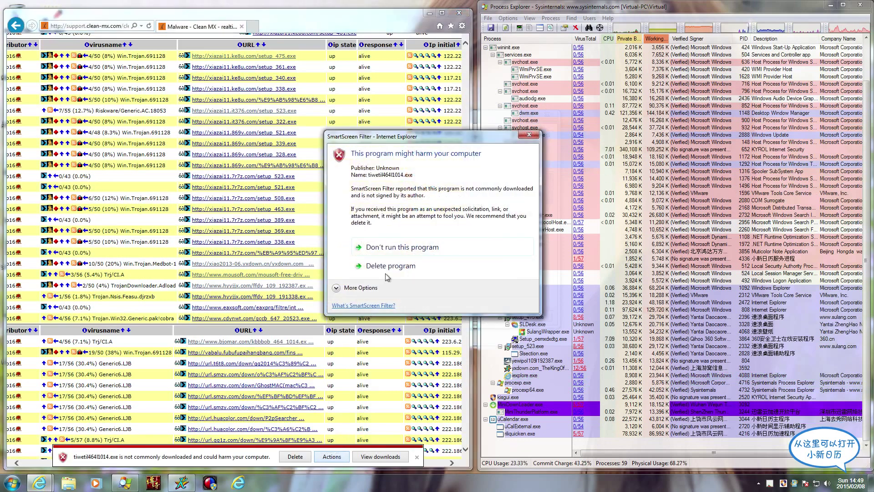
pyautogui.click(357, 288)
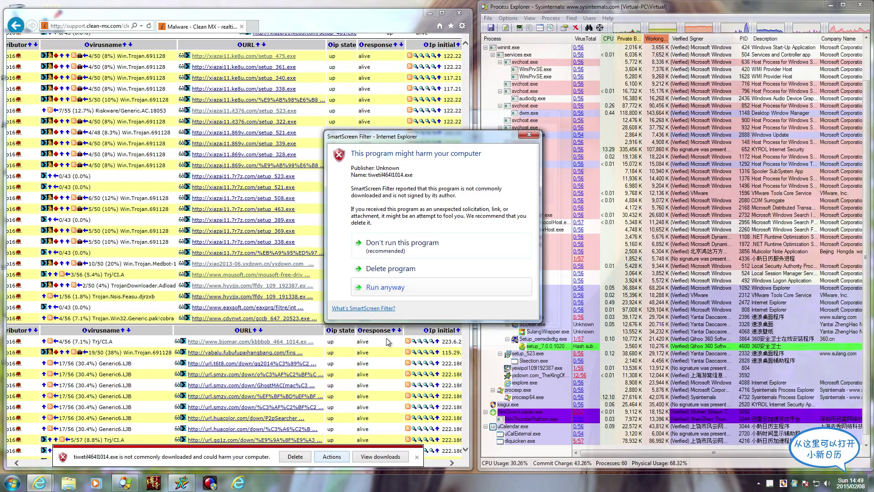
pyautogui.click(389, 287)
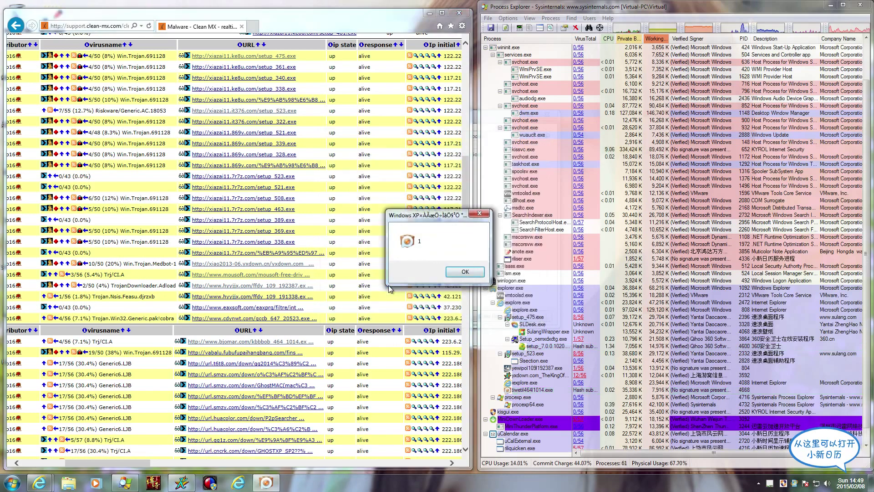
pyautogui.click(464, 272)
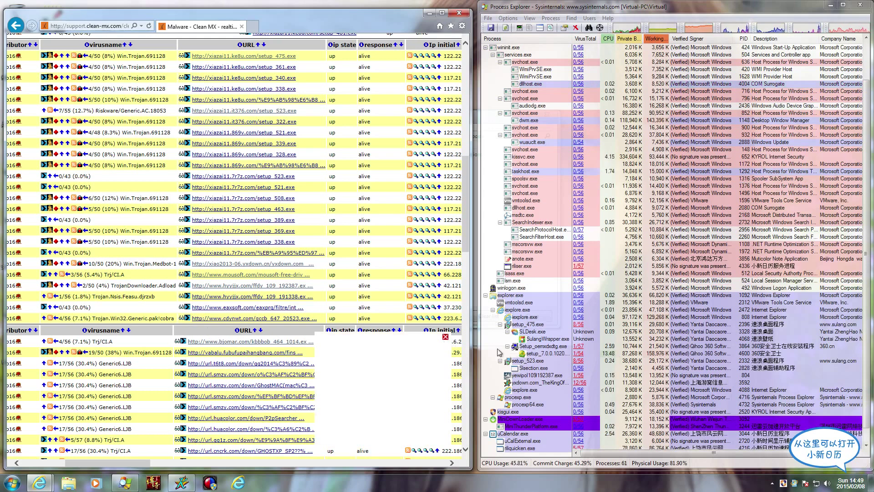
# Step: Close the pop-up ads and examine the setup_7.0.0.1020 and 360MMProxy.exe processes in the process tree
pyautogui.click(445, 337)
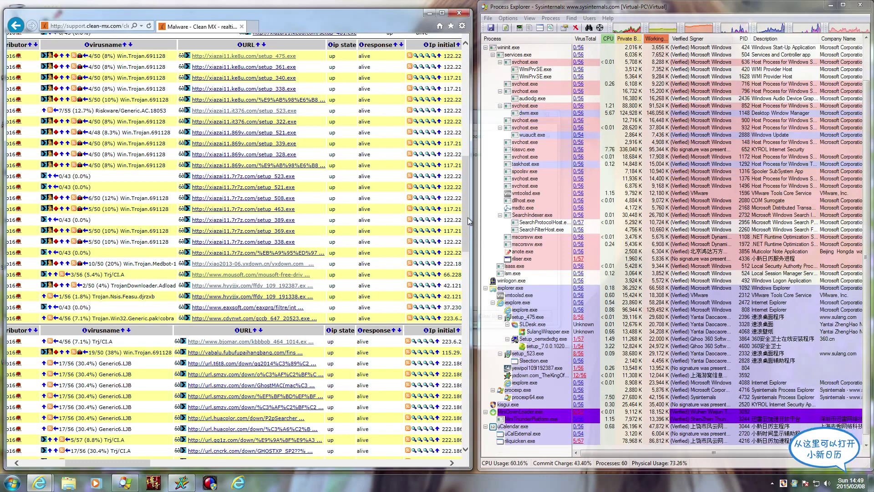
pyautogui.scroll(-3, 483, 208)
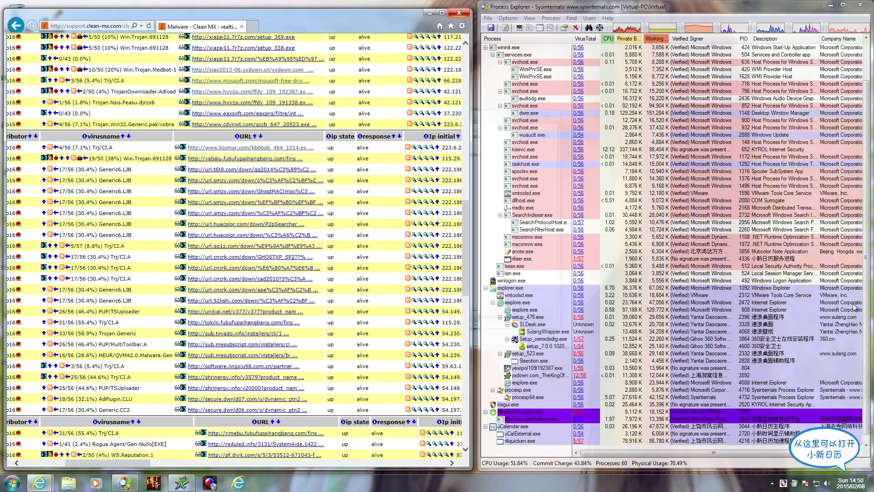
pyautogui.scroll(-3, 465, 252)
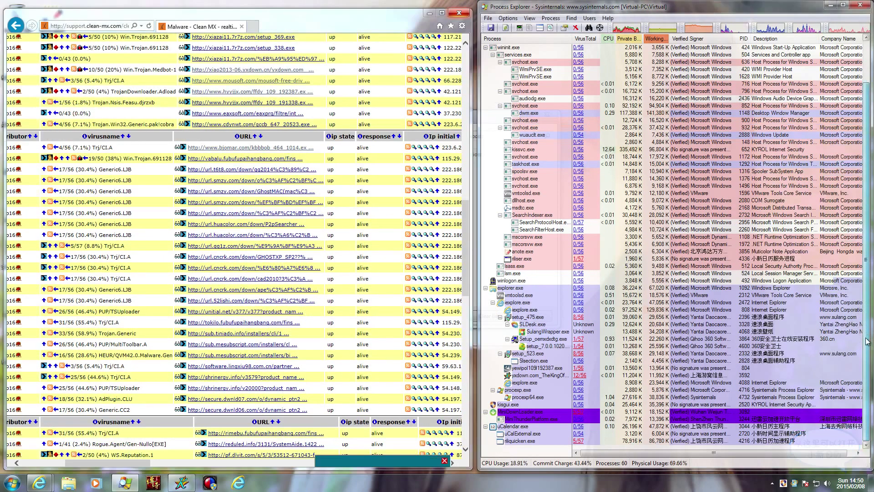
pyautogui.scroll(-1, 856, 296)
pyautogui.click(445, 378)
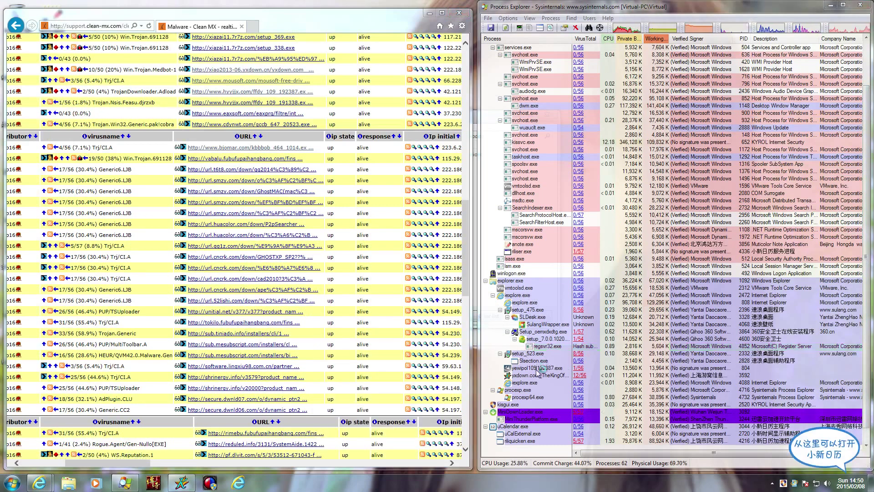
pyautogui.click(546, 348)
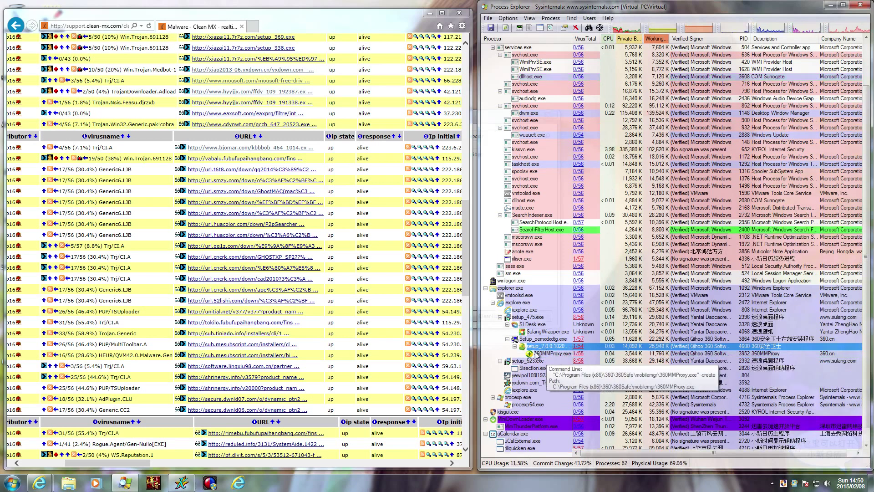
pyautogui.click(538, 355)
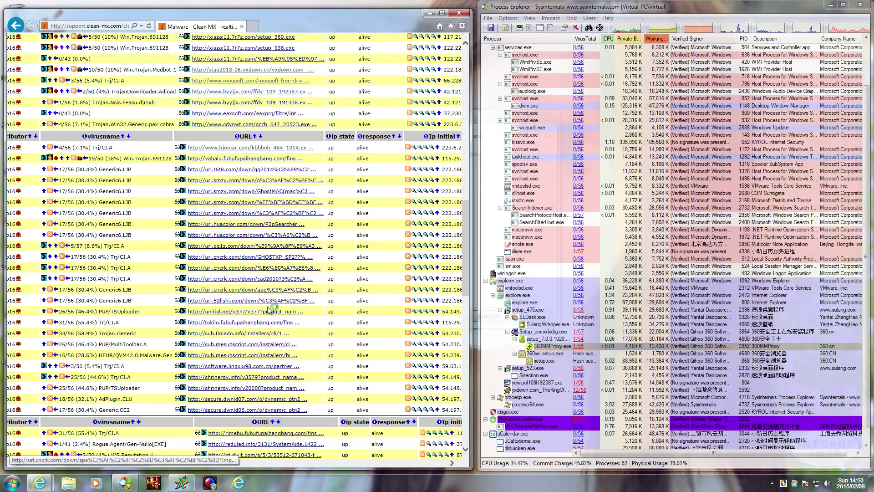
# Step: Open the VX Vault favorite in the browser and close the two advertising pop-ups
pyautogui.scroll(3, 271, 311)
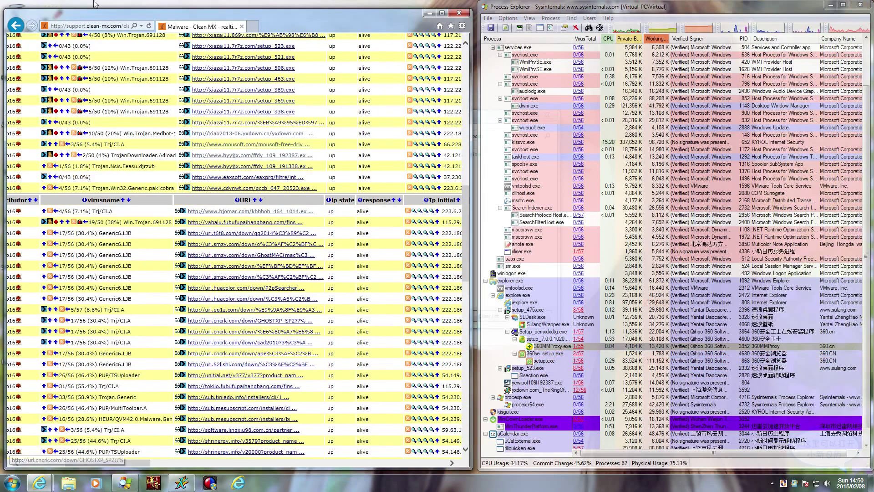
pyautogui.click(91, 26)
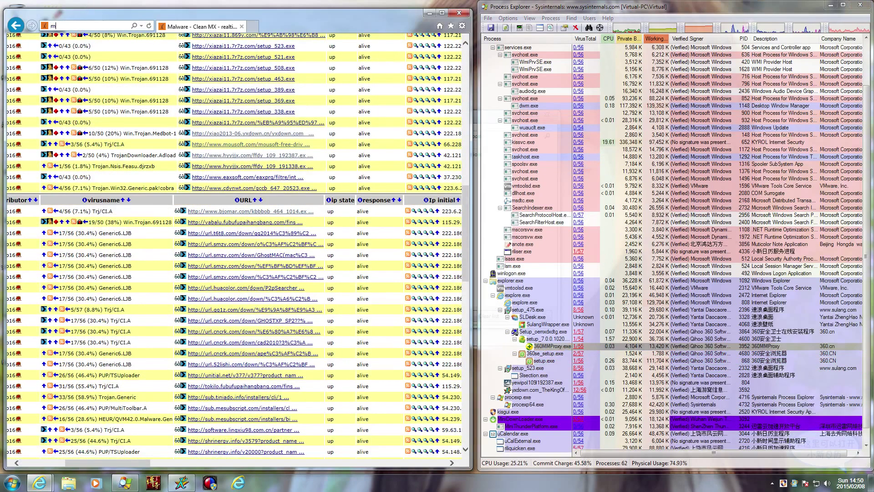
pyautogui.press('BackSpace')
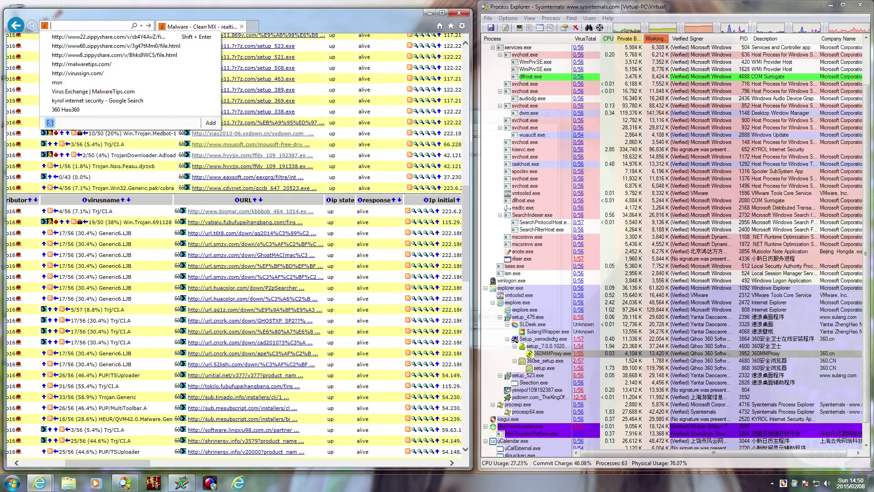
pyautogui.click(451, 26)
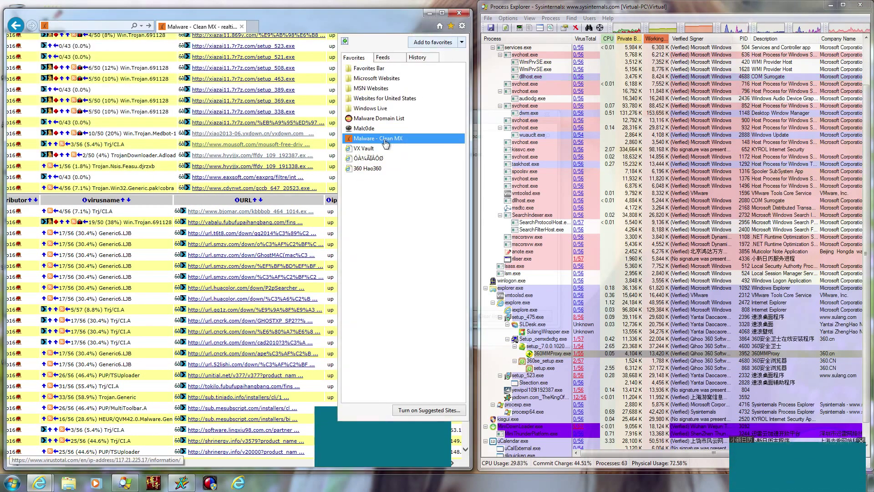
pyautogui.click(361, 149)
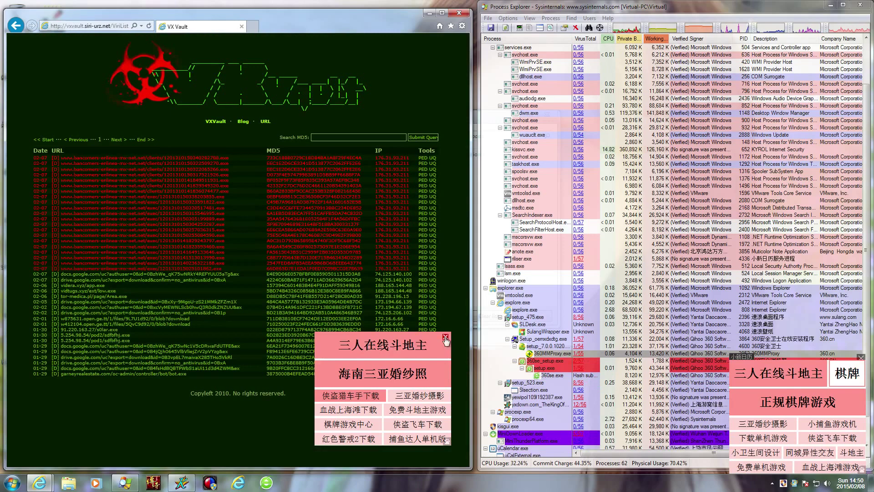
pyautogui.click(446, 338)
pyautogui.click(861, 359)
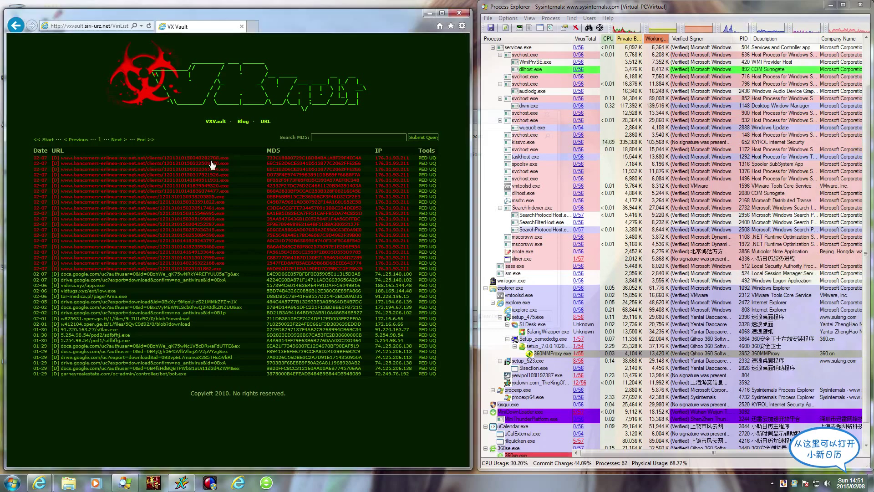
# Step: Copy the first URL in the VX Vault list into a new browser tab and run 1201310150340282788.exe
pyautogui.moveTo(213, 163); pyautogui.dragTo(91, 158)
pyautogui.click(194, 150)
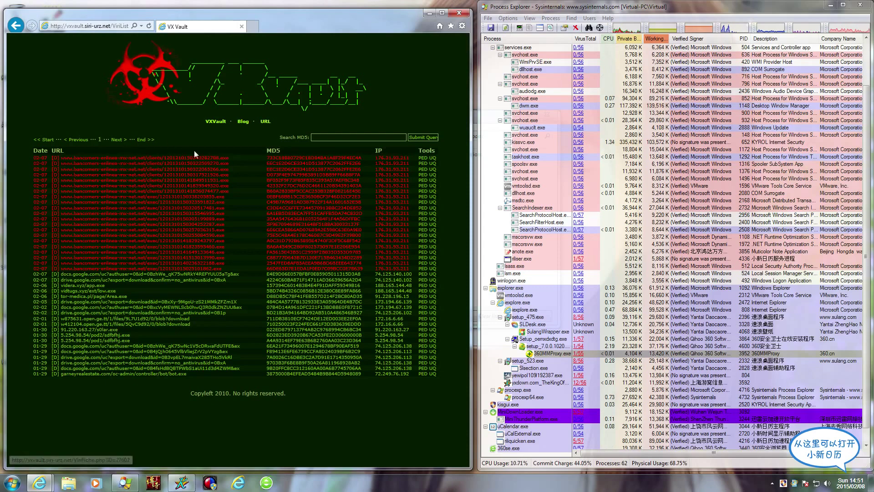
pyautogui.moveTo(228, 159); pyautogui.dragTo(63, 158)
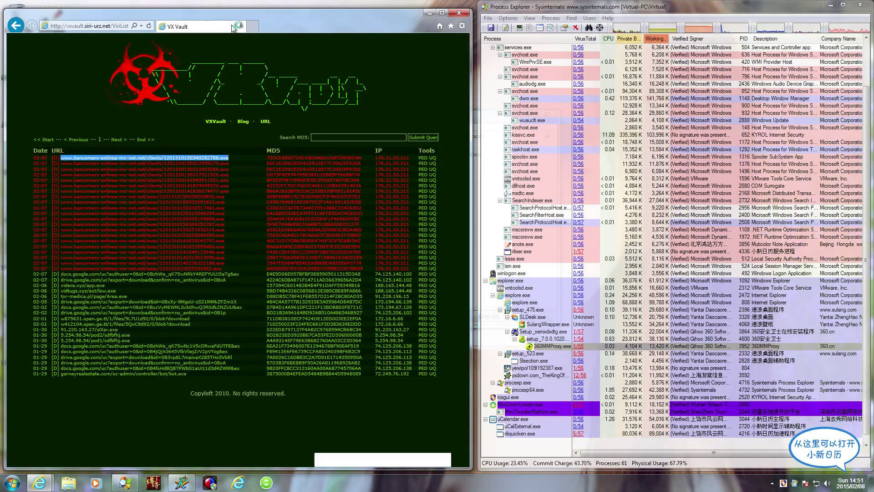
pyautogui.click(255, 26)
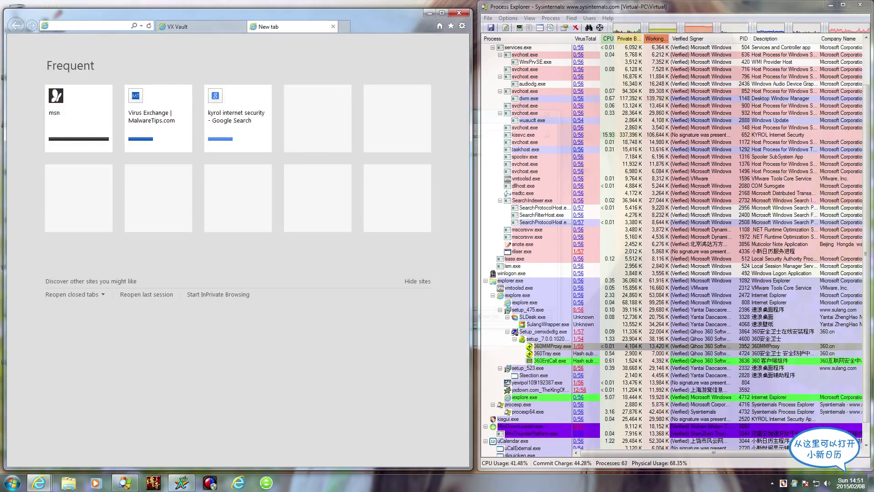
pyautogui.hotkey('ctrl', 'v')
pyautogui.press('Return')
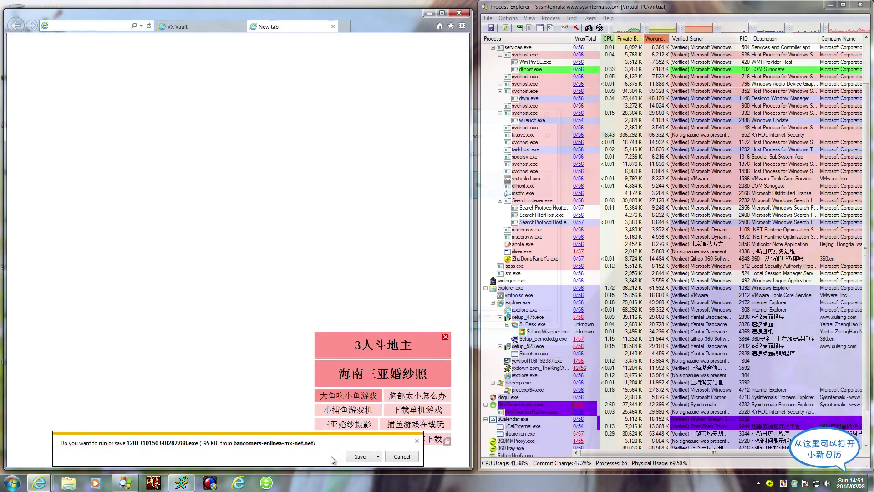
pyautogui.click(333, 457)
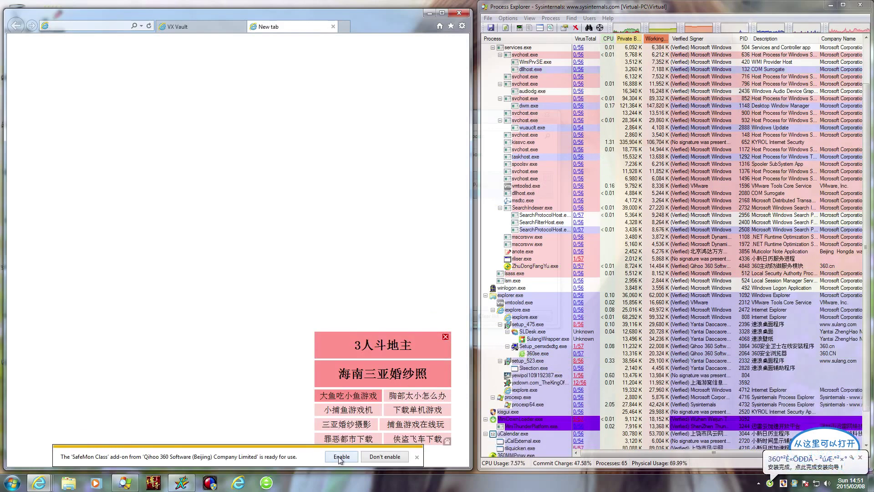
# Step: Quarantine the detected Trojan.Win32.Jinupd file, declining the SafeMon Class add-on and Adobe Flash Player prompts, and close the download tab
pyautogui.click(369, 457)
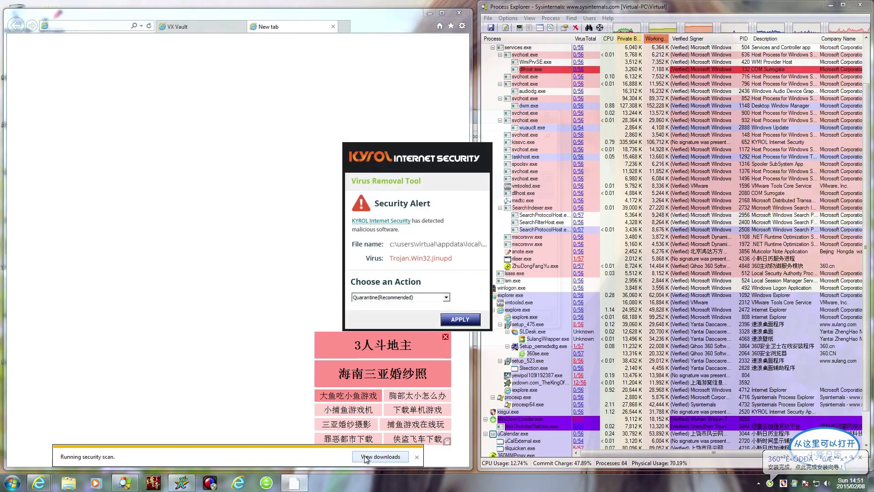
pyautogui.click(453, 320)
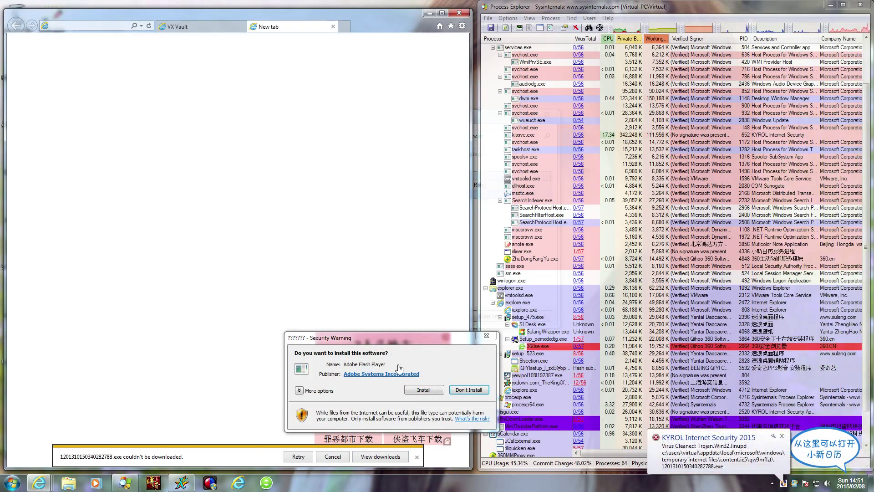
pyautogui.click(467, 392)
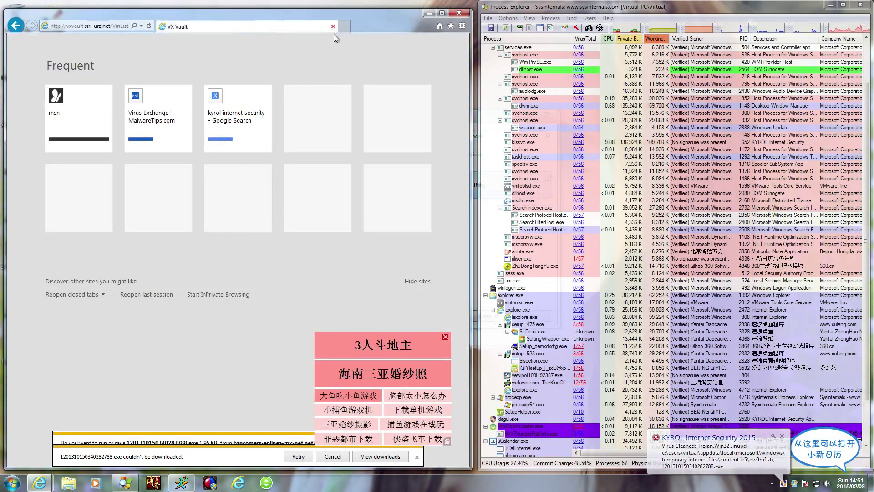
pyautogui.click(333, 27)
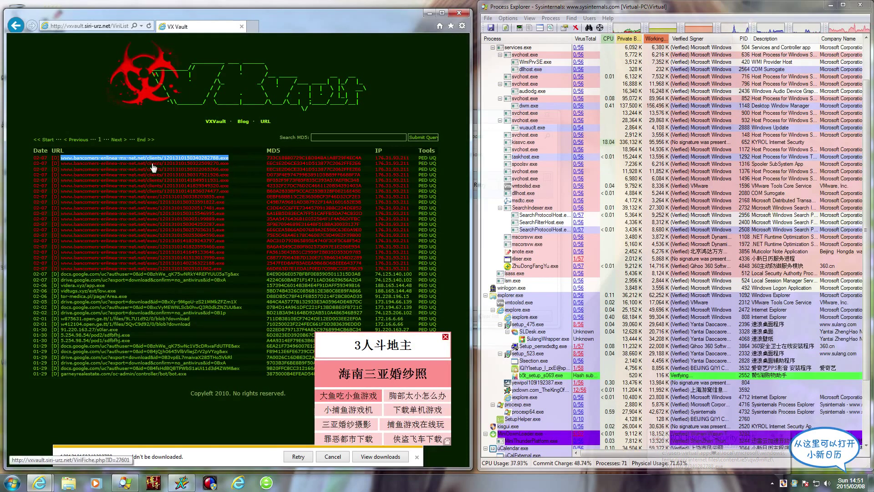
pyautogui.moveTo(230, 164); pyautogui.dragTo(67, 164)
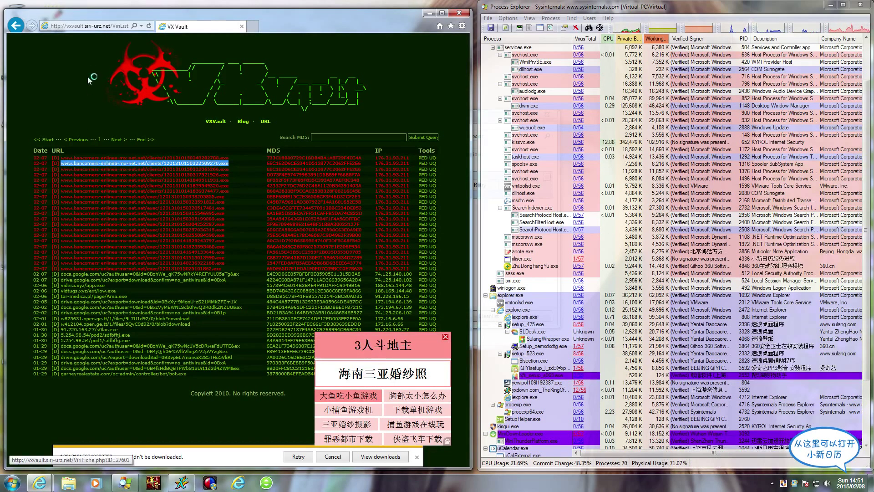
pyautogui.click(91, 25)
pyautogui.write('malware')
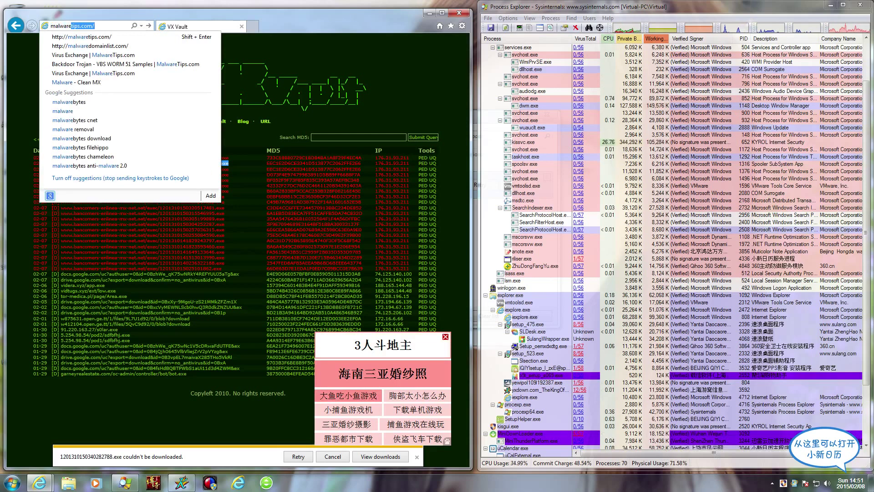
pyautogui.press('BackSpace')
pyautogui.press('BackSpace')
pyautogui.press('BackSpace')
pyautogui.press('BackSpace')
pyautogui.press('BackSpace')
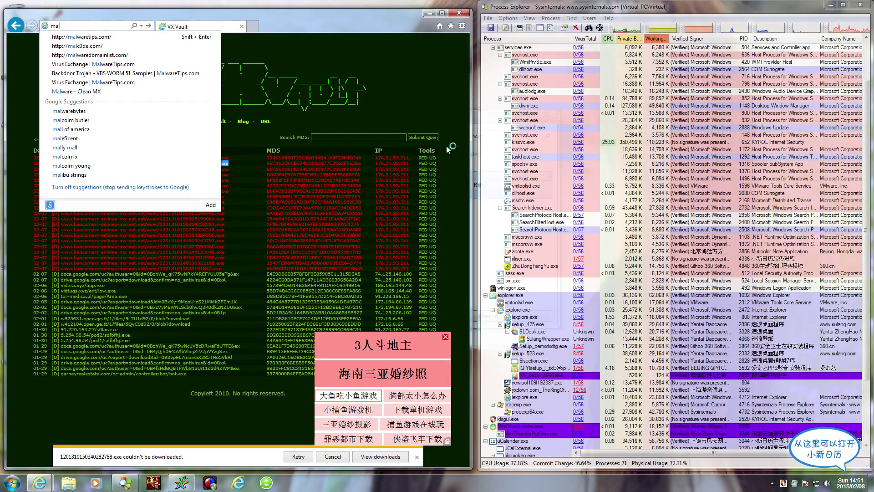
# Step: Open the Malc0de favorite and close the 360 alert about b5t_setup_s069.exe
pyautogui.click(451, 26)
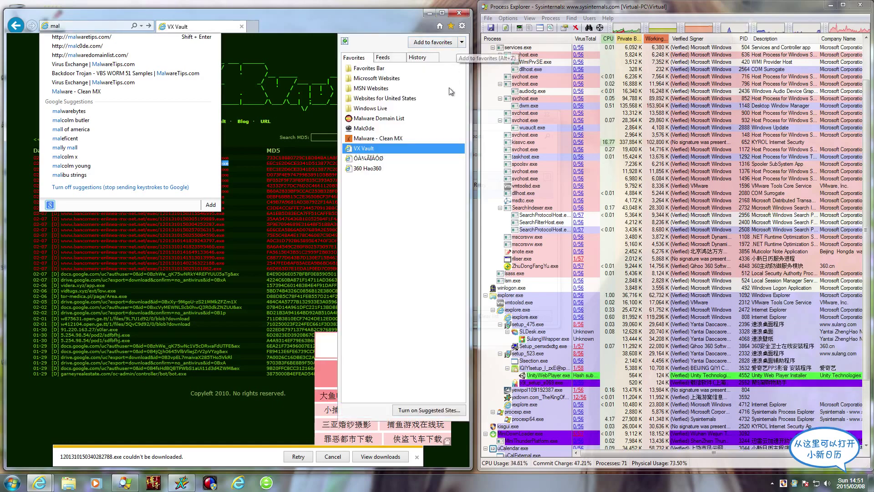
pyautogui.click(364, 130)
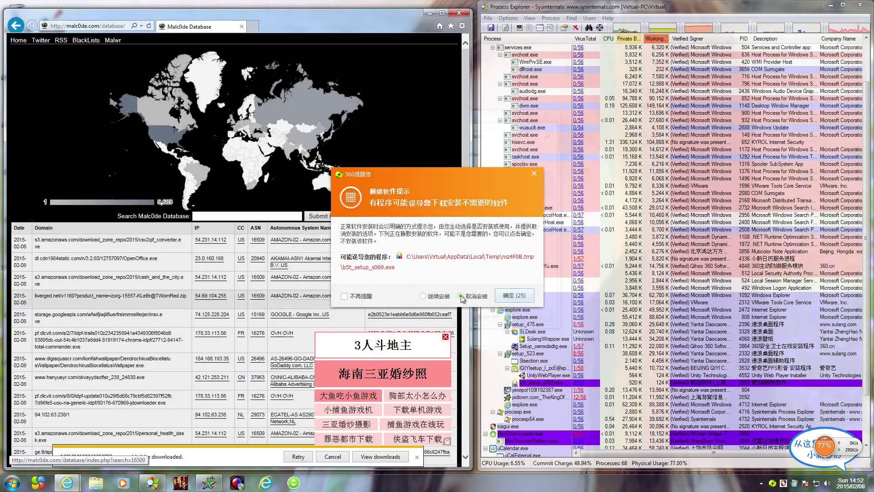
pyautogui.click(533, 174)
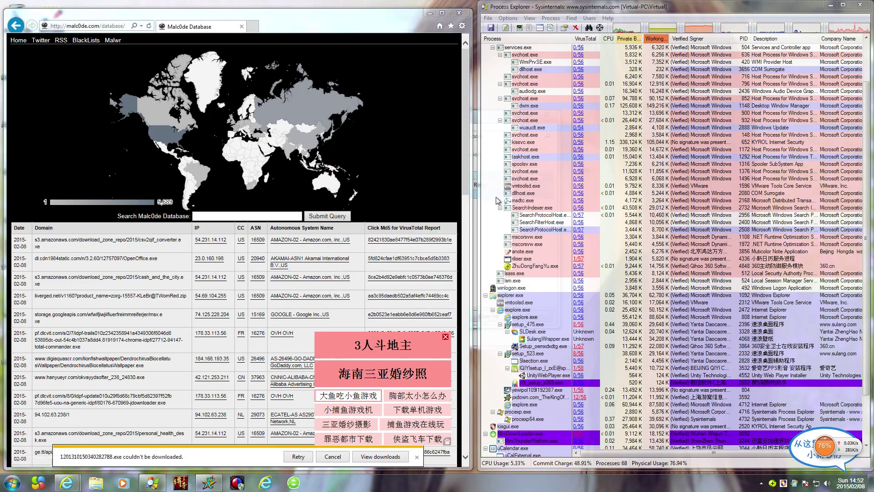
# Step: Copy the first Malc0de URL into a new browser tab, close the 360 bundled-software alert and run csv2qif_converter.exe
pyautogui.tripleClick(116, 241)
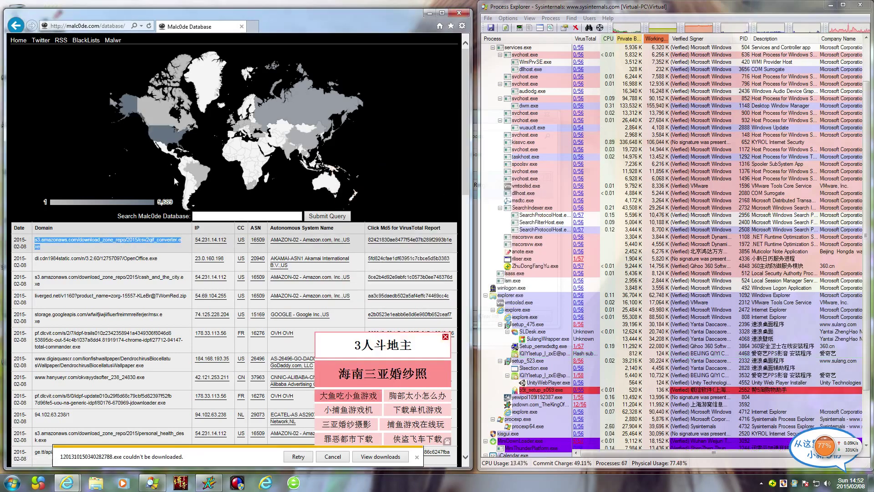
pyautogui.hotkey('ctrl', 't')
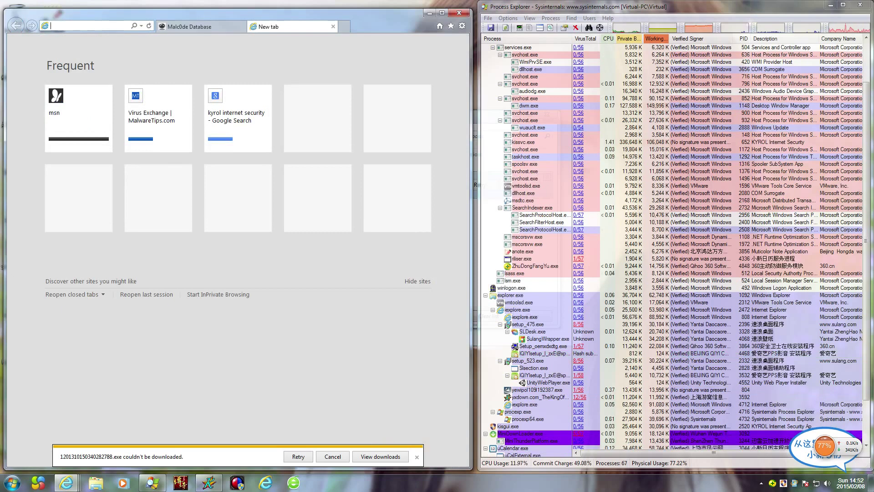
pyautogui.hotkey('ctrl', 'v')
pyautogui.press('Return')
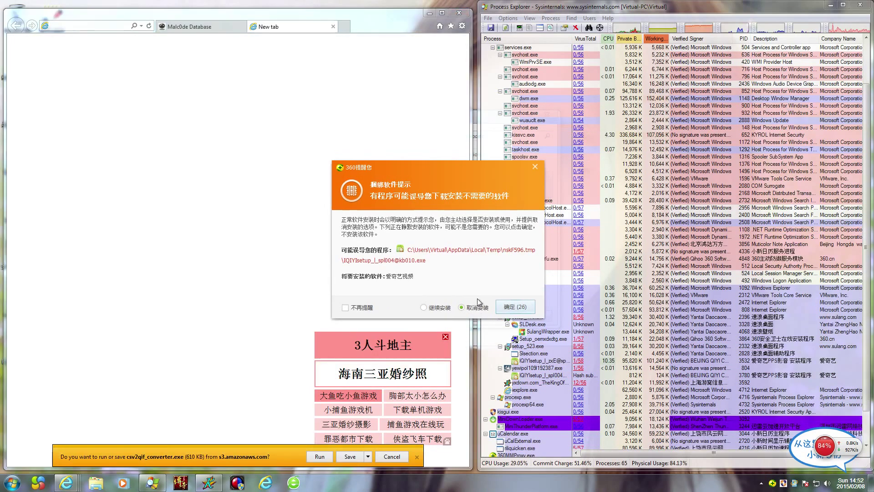
pyautogui.click(537, 165)
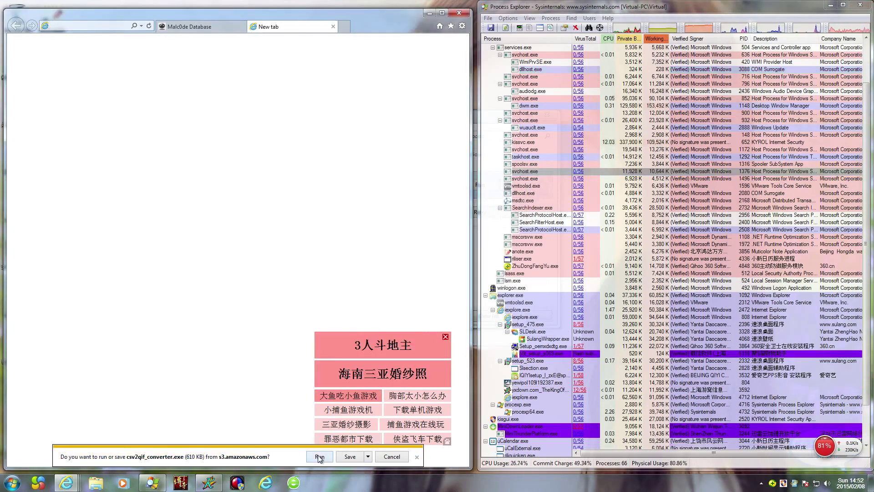
pyautogui.click(322, 458)
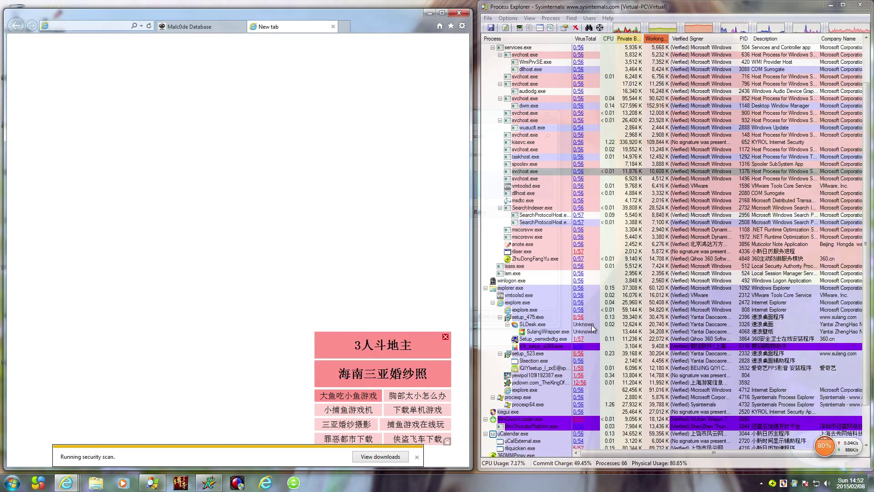
# Step: Open the browser's downloads list and quarantine the file detected as PUA.Toolbar.SearchSuite
pyautogui.click(367, 456)
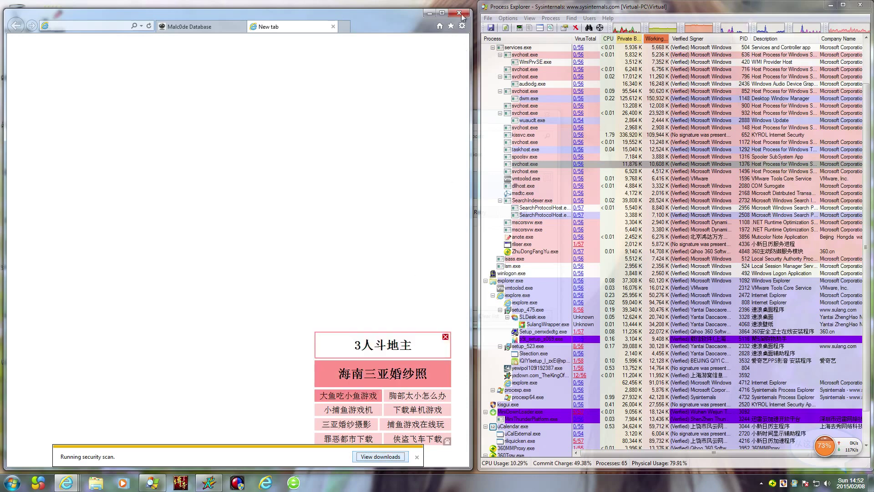
pyautogui.click(368, 456)
pyautogui.click(526, 153)
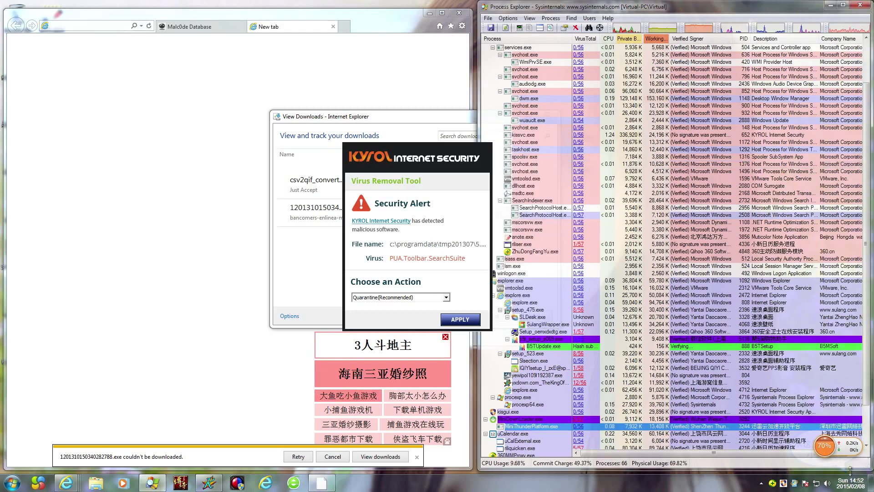
pyautogui.click(436, 165)
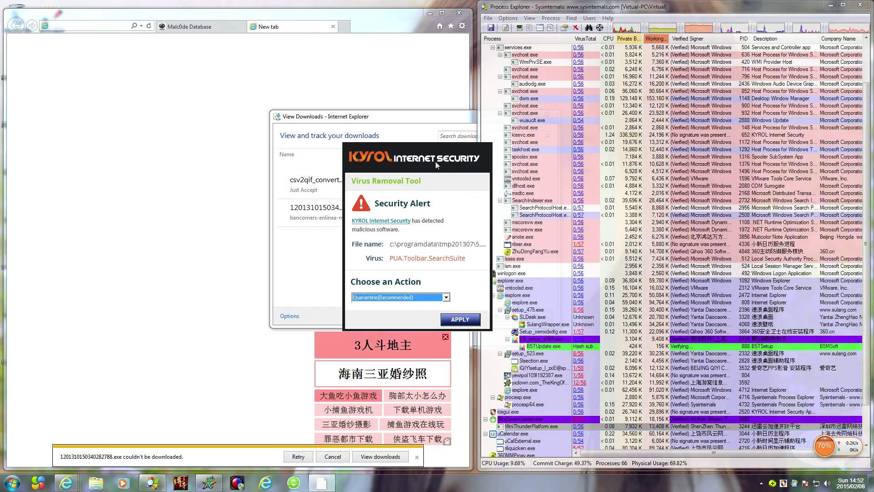
pyautogui.click(474, 319)
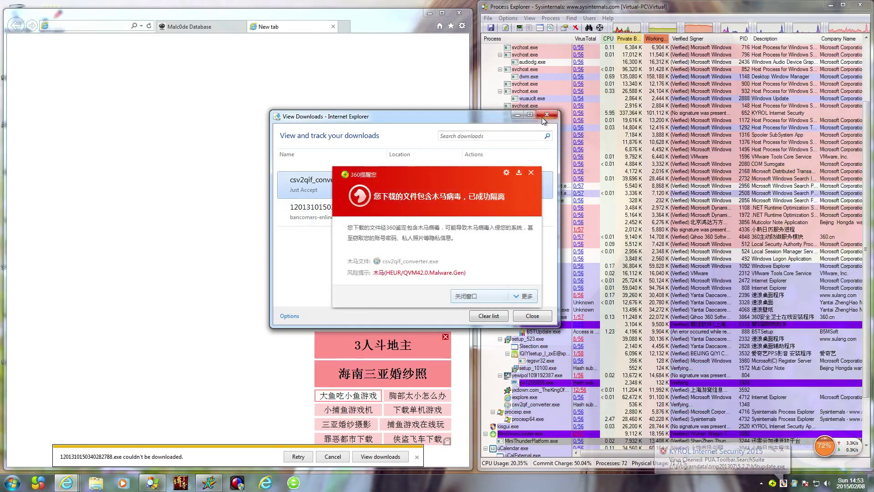
# Step: Return to the Malc0de list and dismiss the 360 alerts and the Windows access error about csv2qif_converter.exe
pyautogui.click(164, 28)
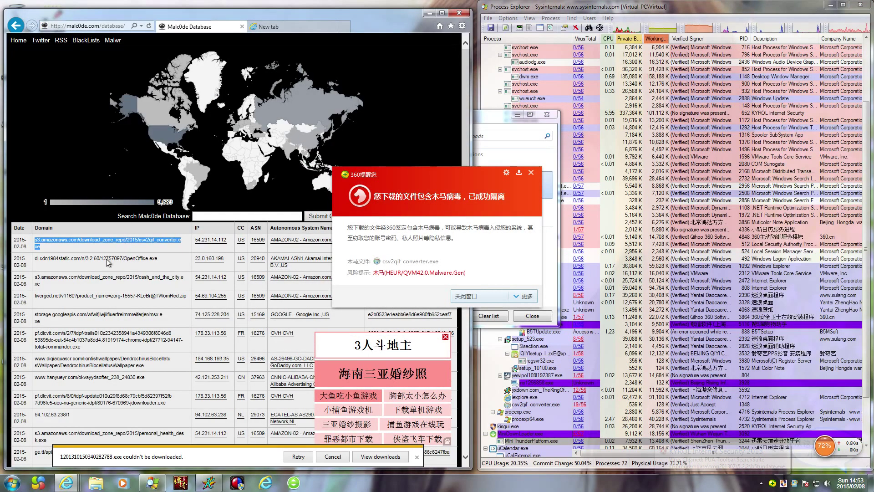
pyautogui.tripleClick(105, 260)
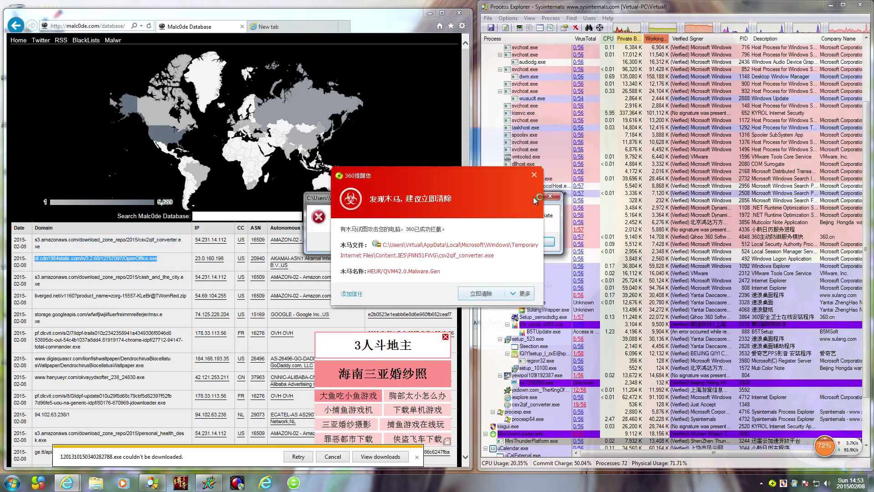
pyautogui.click(537, 174)
pyautogui.click(537, 174)
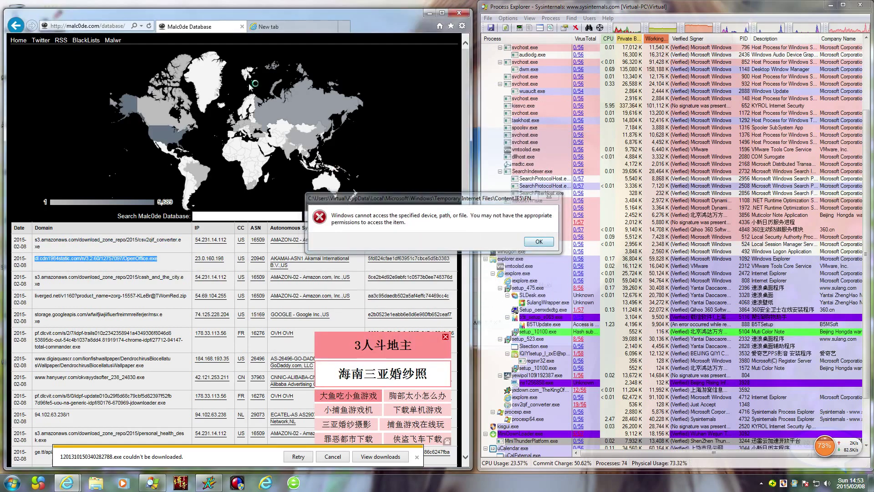
pyautogui.press('Return')
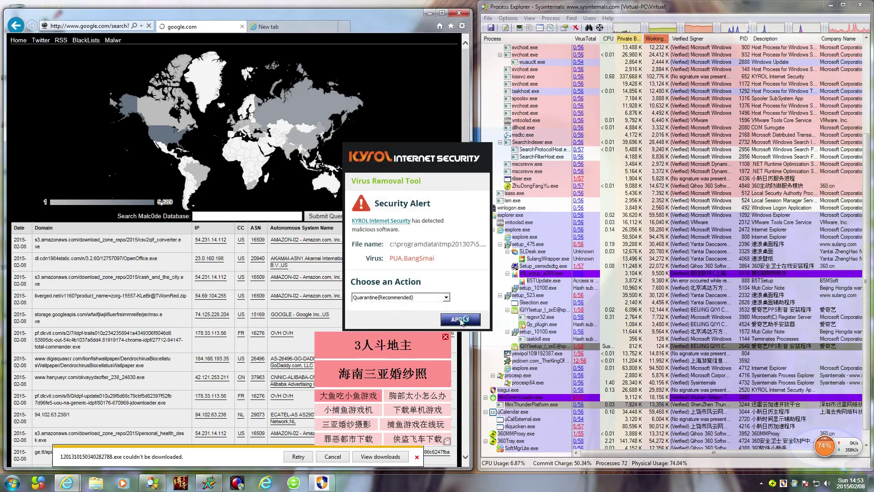
# Step: Quarantine the PUA.Bang5mai detection, go back from Google to the Malc0de list and dismiss the b5t_setup_s069 error
pyautogui.click(460, 319)
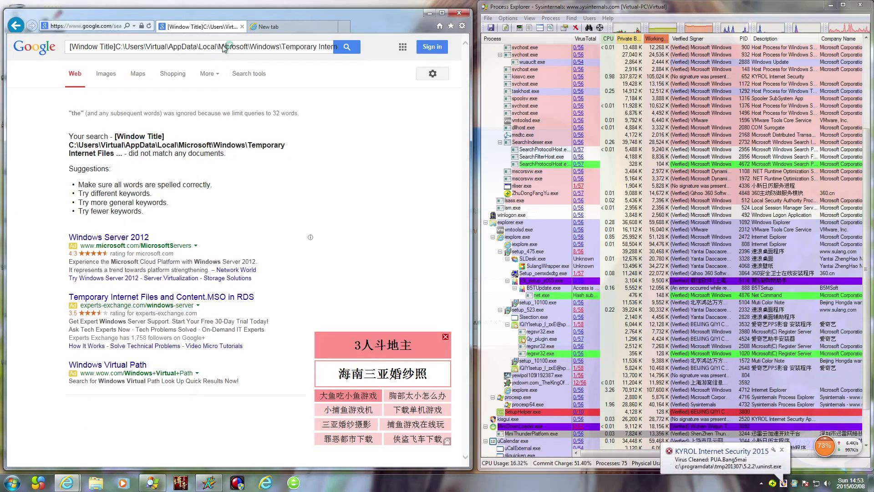
pyautogui.click(15, 25)
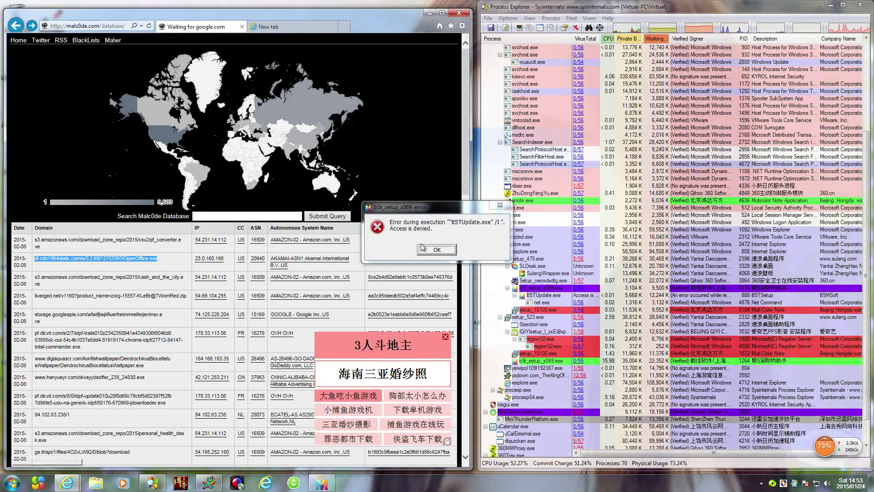
pyautogui.click(437, 250)
pyautogui.click(251, 28)
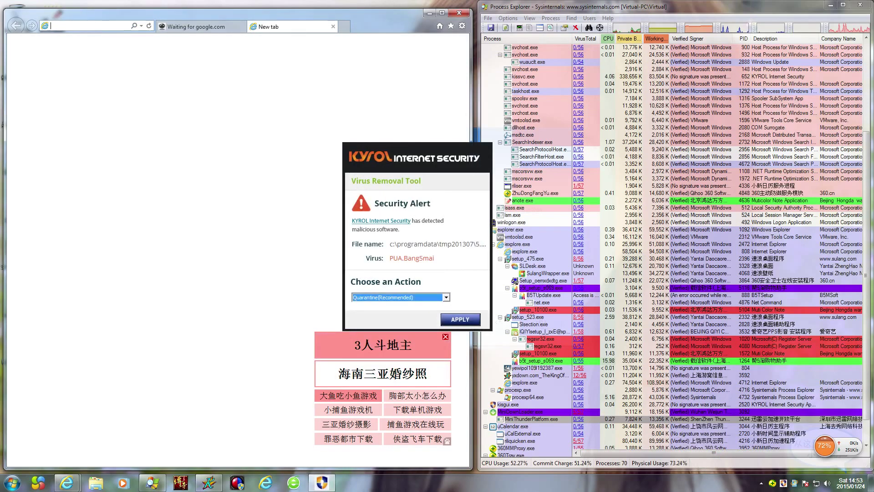
# Step: Adjust the Guest Isolation options in the VMware virtual machine's settings and return to the guest desktop
pyautogui.moveTo(342, 4)
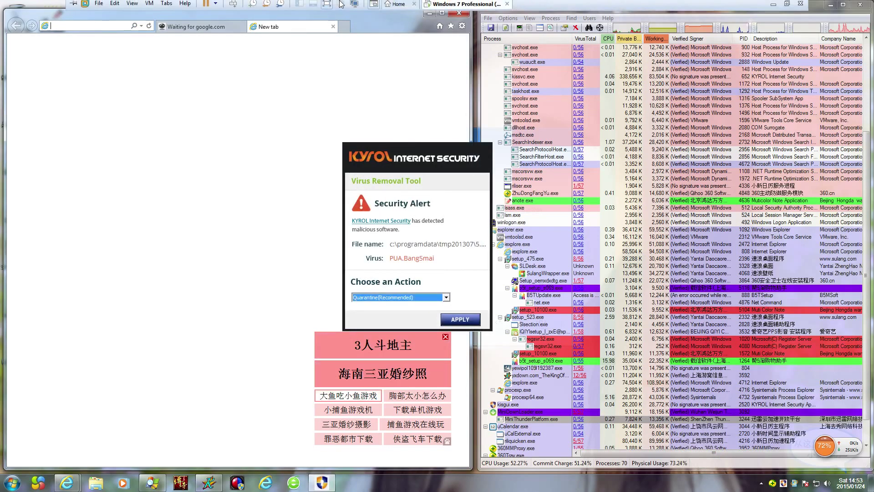
pyautogui.click(149, 6)
pyautogui.click(169, 121)
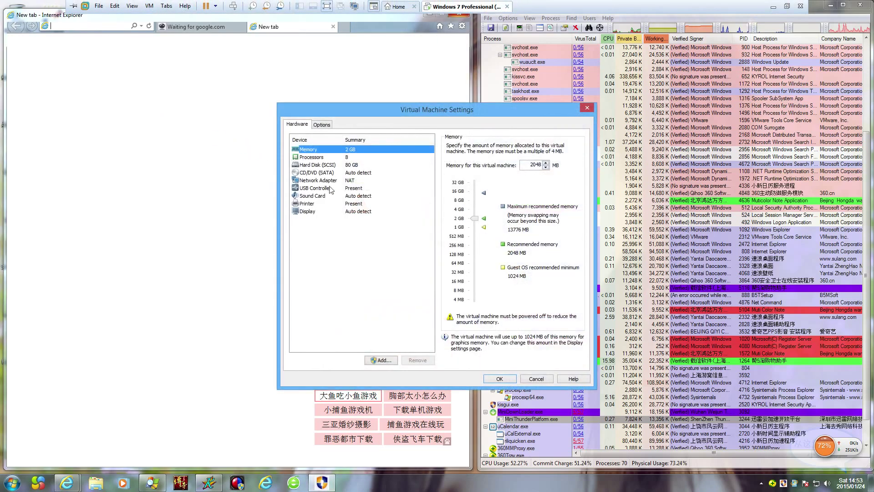
pyautogui.click(321, 124)
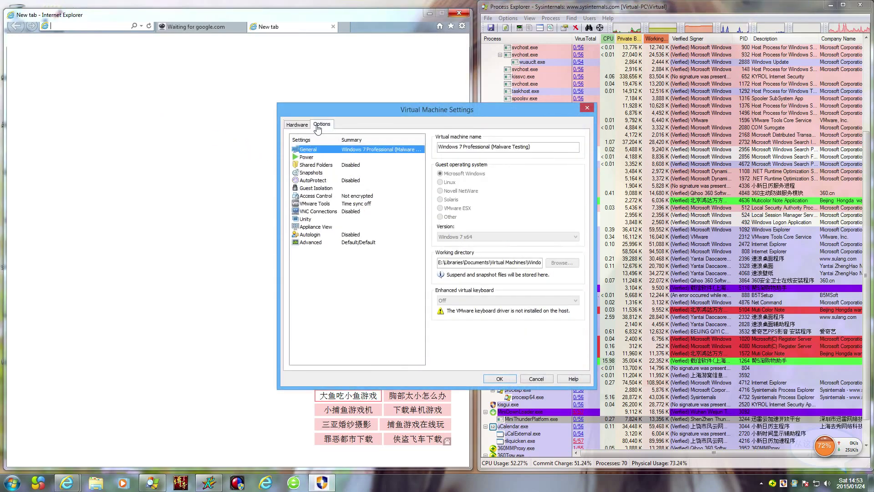
pyautogui.click(314, 188)
pyautogui.click(454, 155)
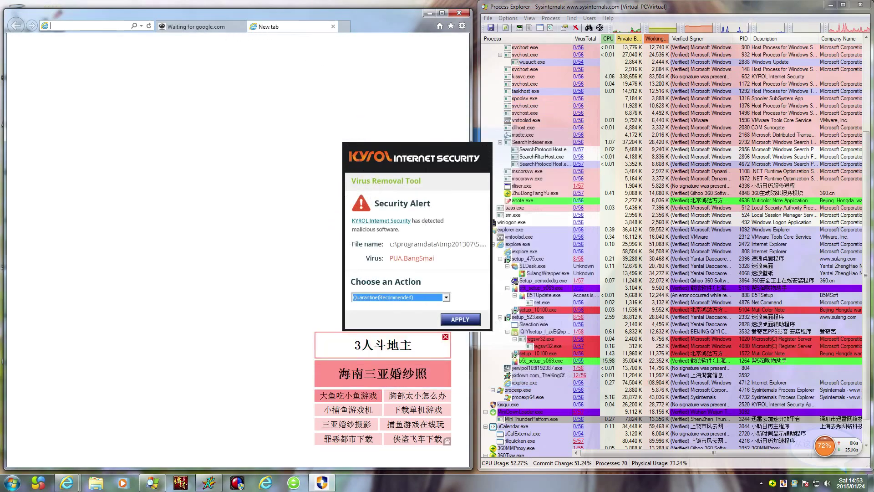
# Step: Quarantine the next PUA.Bang5mai detection and load the Malc0de list's OpenOffice.exe URL in the blank tab
pyautogui.click(461, 320)
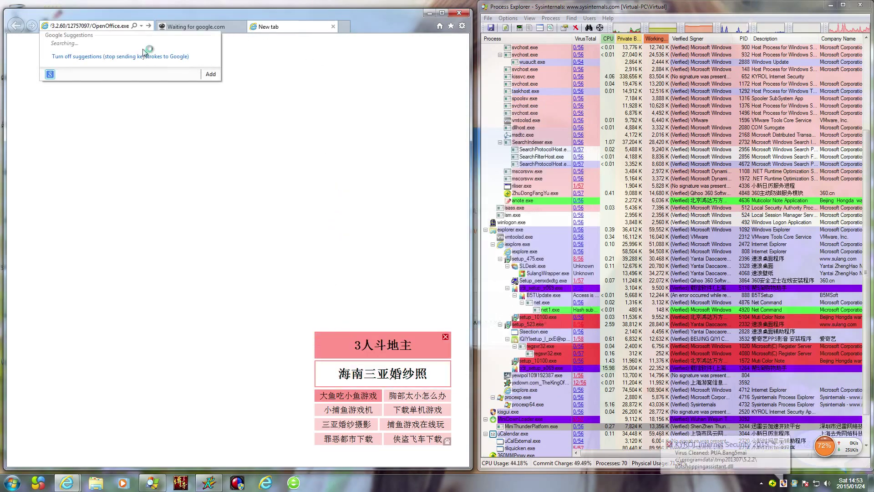
pyautogui.hotkey('alt', 'Left')
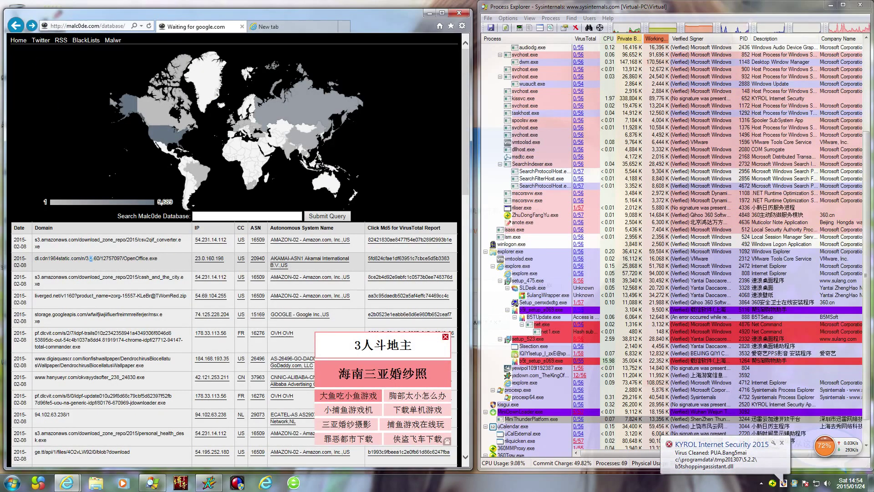
pyautogui.tripleClick(90, 258)
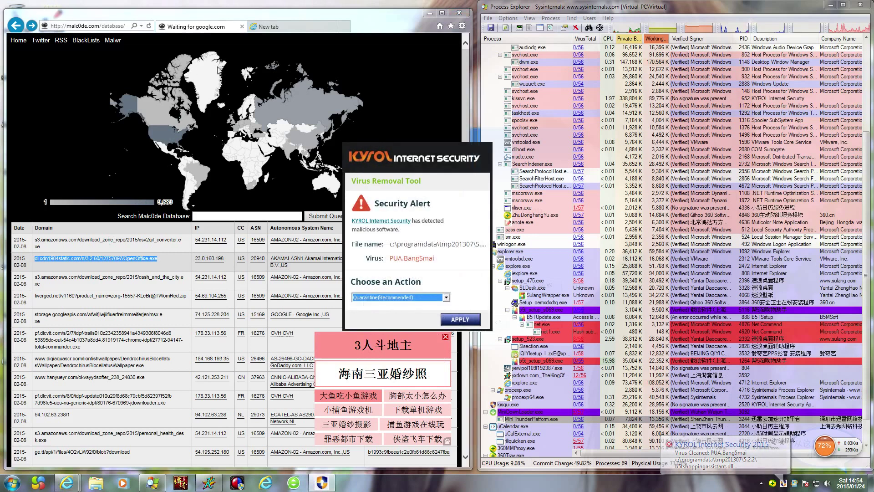
pyautogui.click(272, 30)
pyautogui.hotkey('ctrl', 'v')
pyautogui.press('Return')
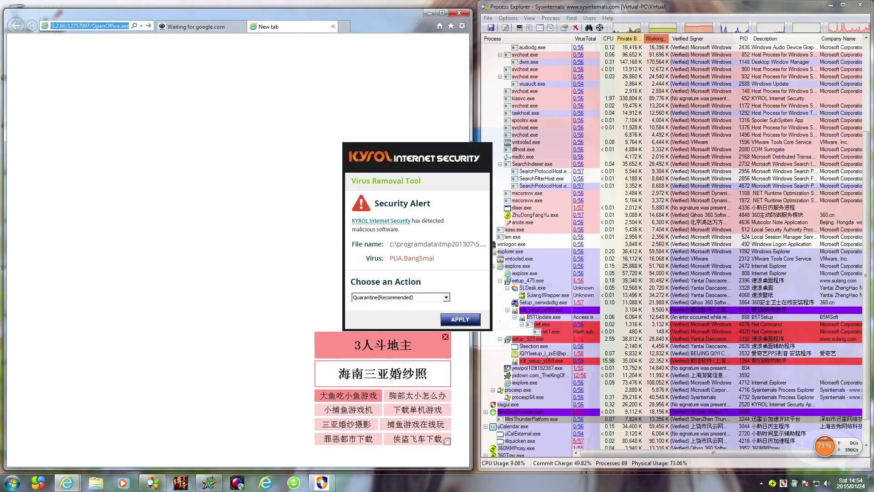
# Step: Quarantine the two further PUA.Bang5mai detections, decline the BEIJING QIYI CENTURY add-on and close the OpenOffice.exe tab
pyautogui.click(459, 320)
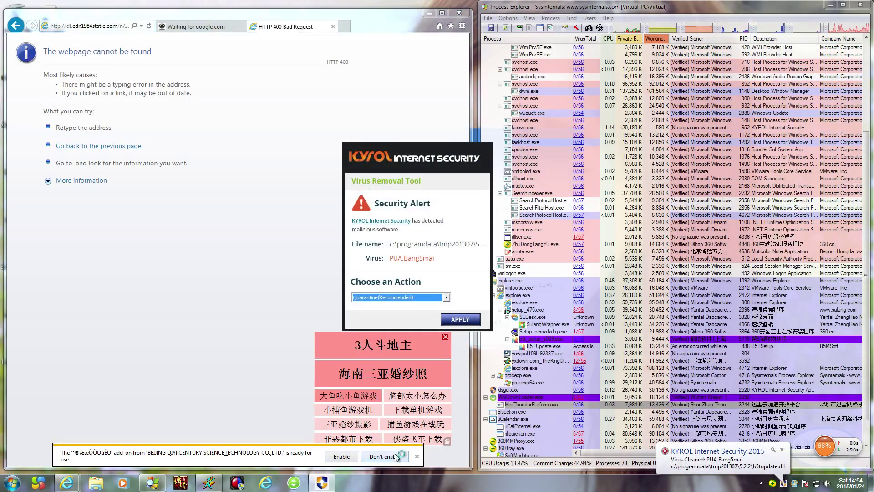
pyautogui.click(384, 456)
pyautogui.click(459, 320)
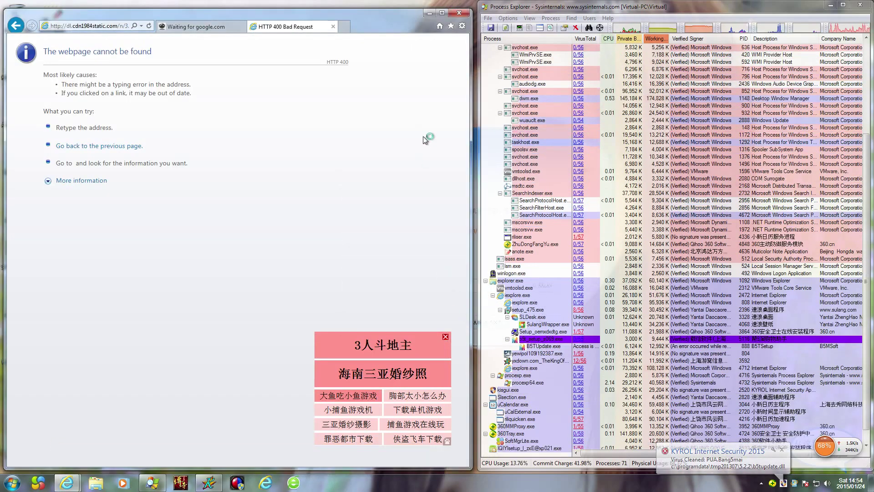
pyautogui.click(333, 27)
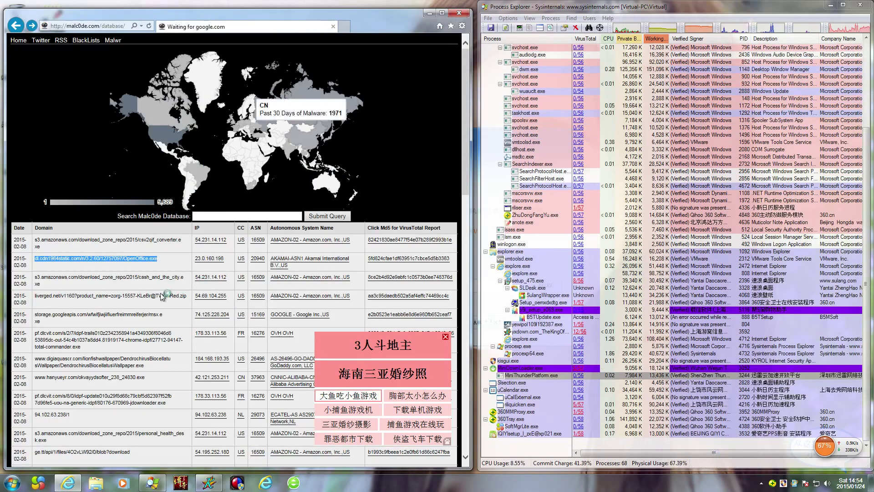
# Step: Close the browser and cancel both the 游迅网 installer and the Windows Firewall request for qykernel.exe
pyautogui.click(453, 15)
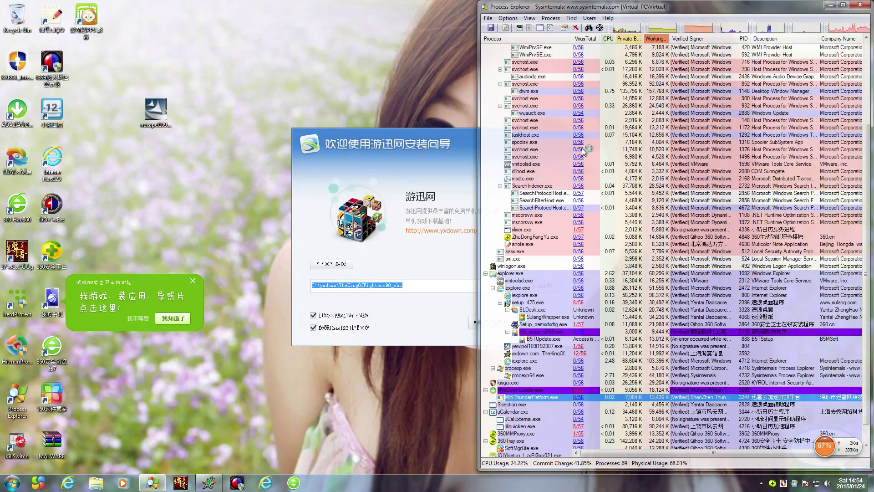
pyautogui.click(431, 164)
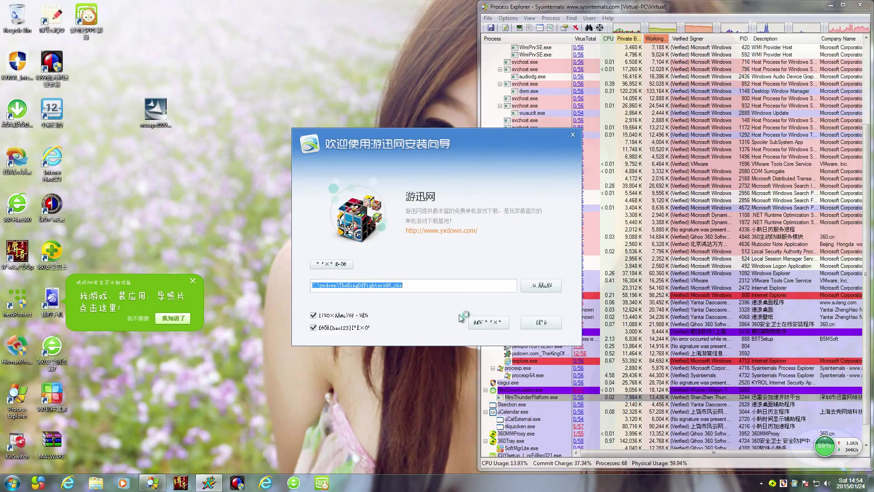
pyautogui.click(541, 323)
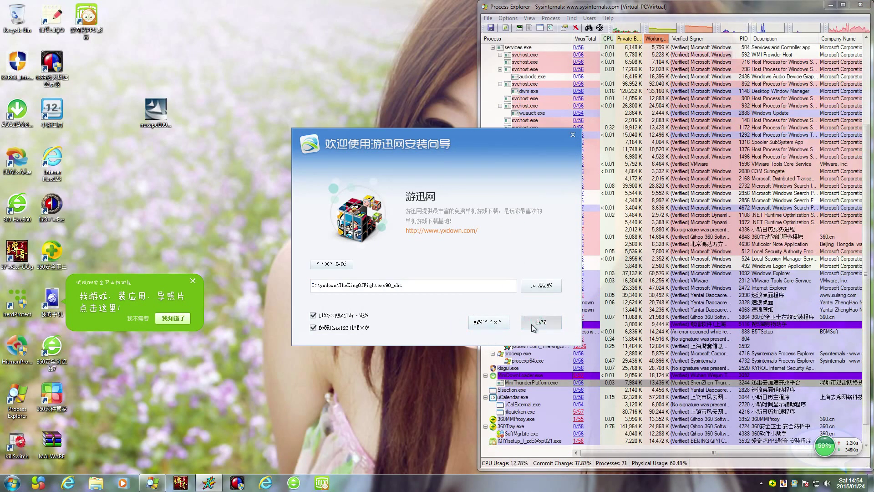
pyautogui.click(440, 273)
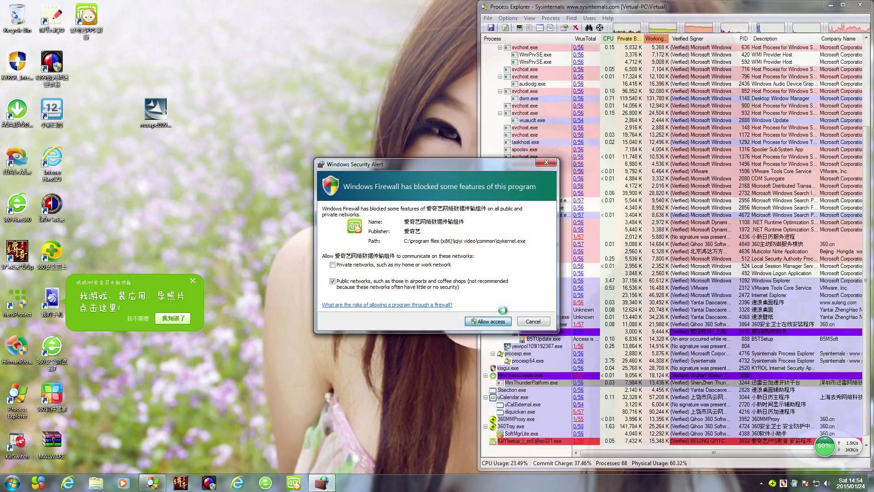
pyautogui.click(533, 321)
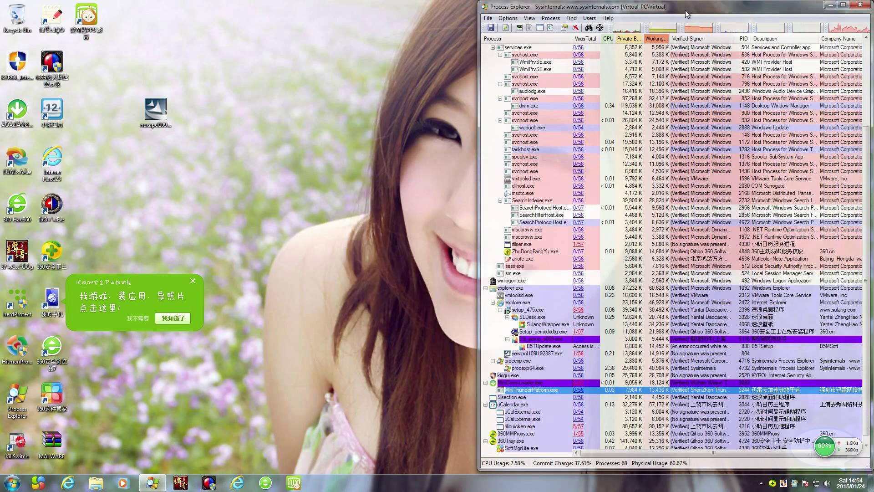
# Step: Maximize Process Explorer and examine the running processes and their VirusTotal ratings
pyautogui.click(843, 5)
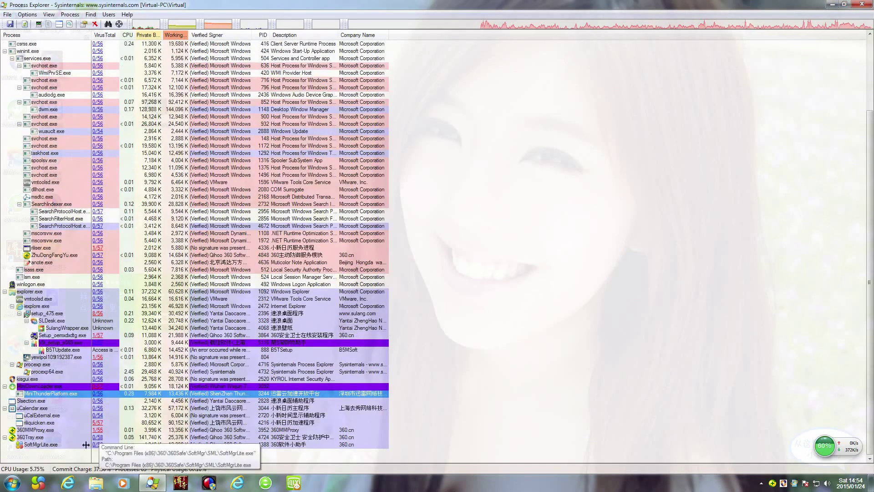
pyautogui.scroll(4, 155, 255)
pyautogui.scroll(-3, 175, 266)
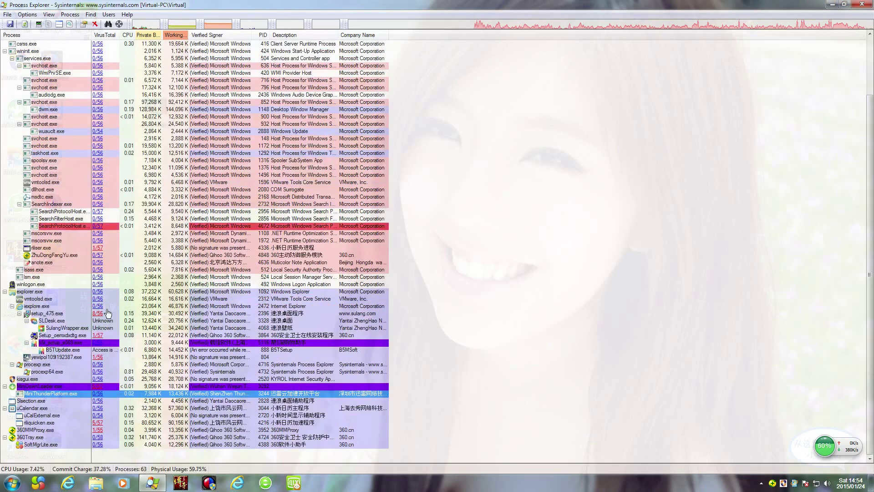
pyautogui.scroll(4, 123, 369)
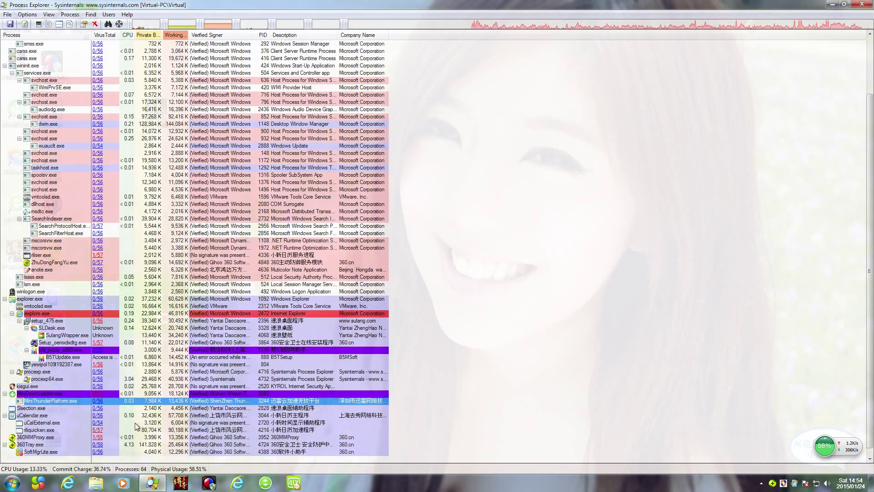
# Step: Close Process Explorer and dismiss both the 360 startup-item alert and the green 360 tip on the desktop
pyautogui.scroll(-3, 150, 342)
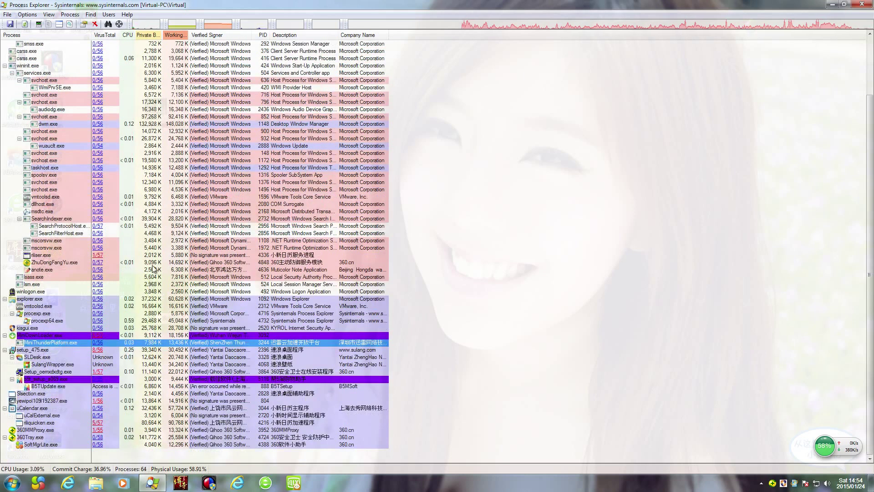
pyautogui.click(862, 4)
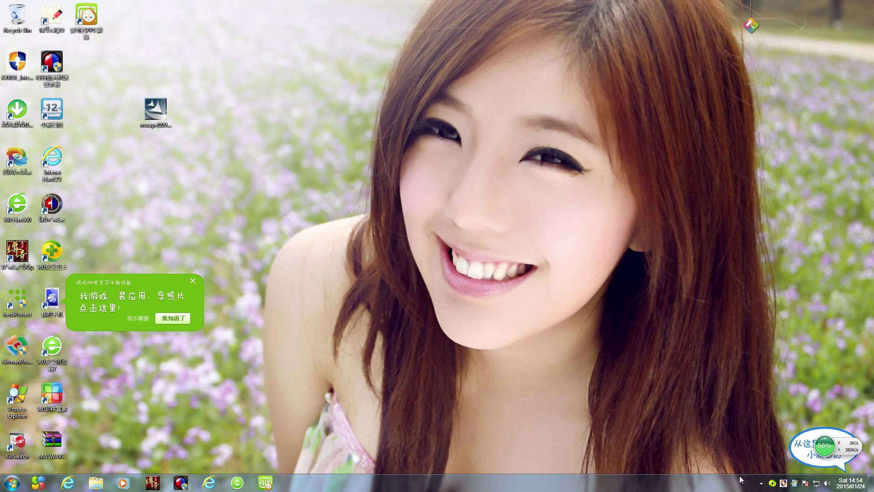
pyautogui.click(762, 484)
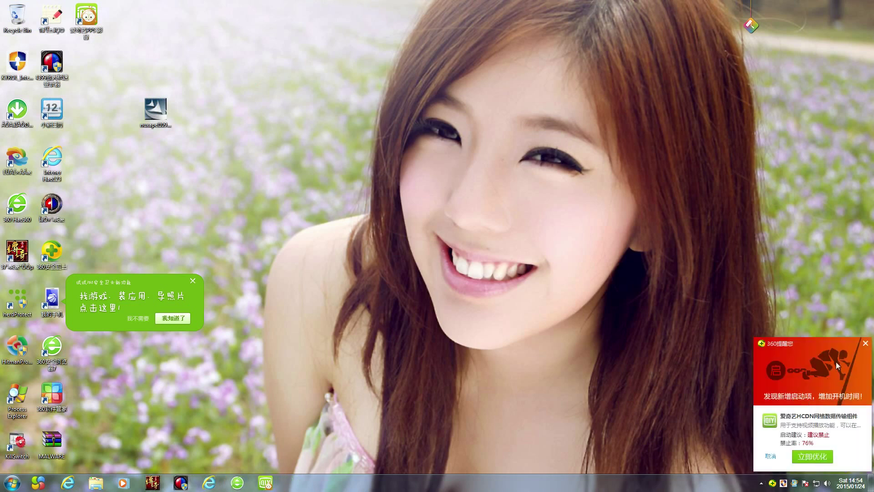
pyautogui.click(865, 343)
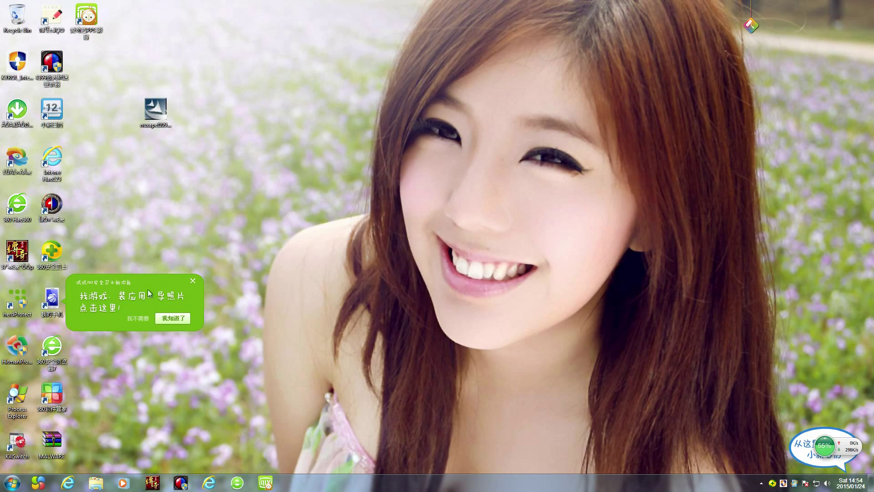
pyautogui.click(194, 281)
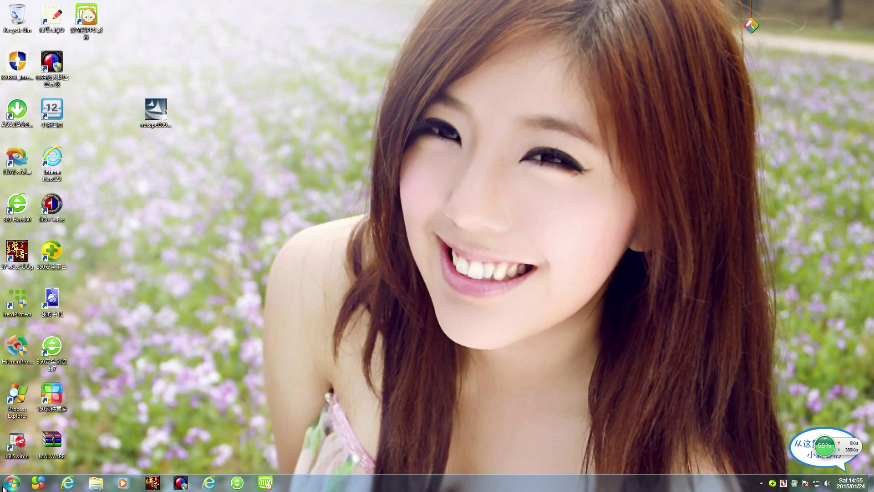
# Step: Restart Windows
pyautogui.press('super')
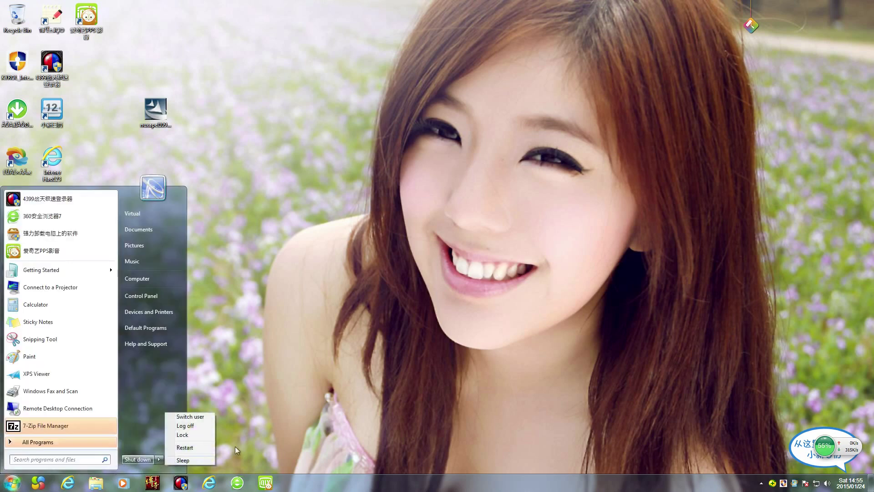
pyautogui.click(255, 436)
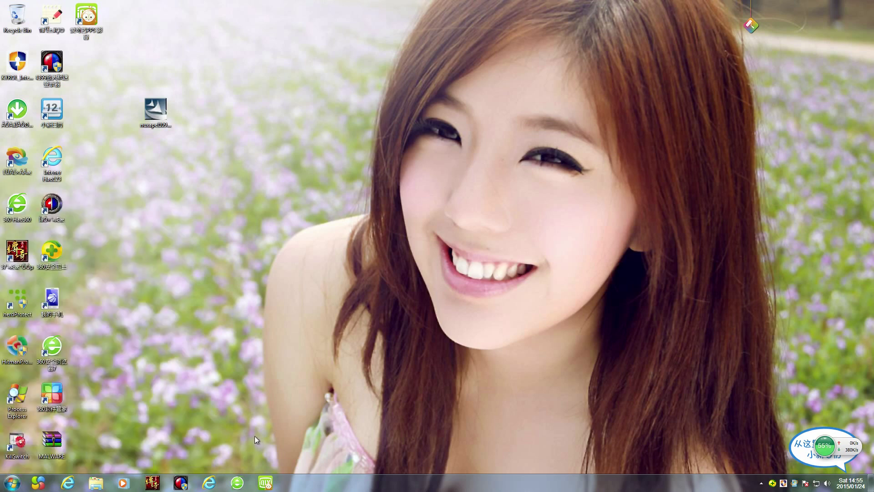
pyautogui.click(12, 481)
pyautogui.moveTo(161, 459)
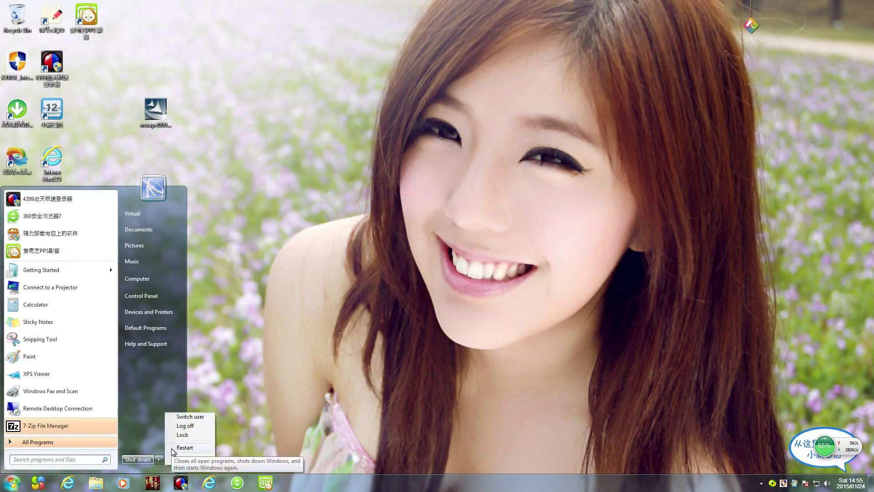
pyautogui.click(173, 450)
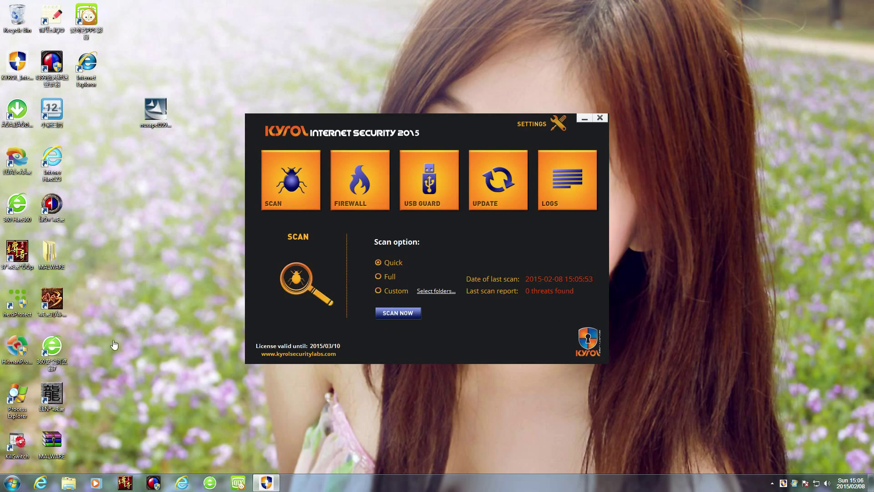
# Step: View the file properties of the MALWARE archive on the desktop and close them
pyautogui.rightClick(58, 440)
pyautogui.click(68, 431)
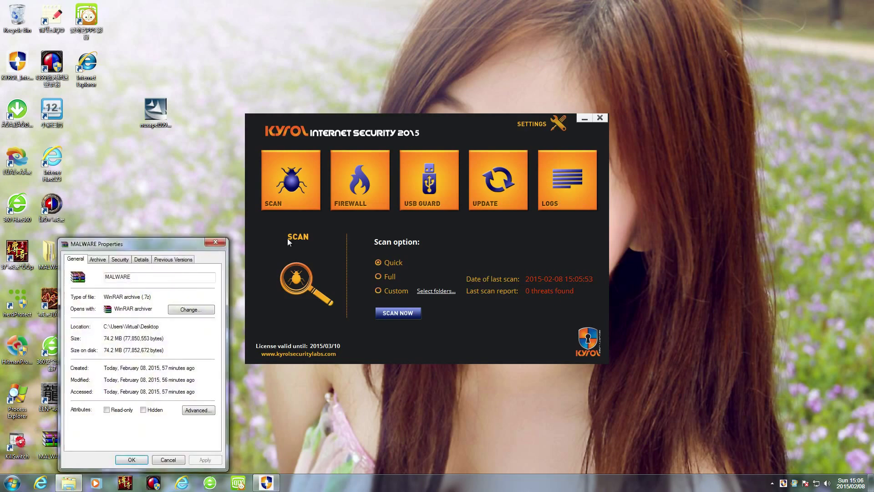
pyautogui.click(216, 242)
# Step: Open the MALWARE archive in WinRAR, check the file count of its MALWARE folder, and close WinRAR
pyautogui.rightClick(61, 440)
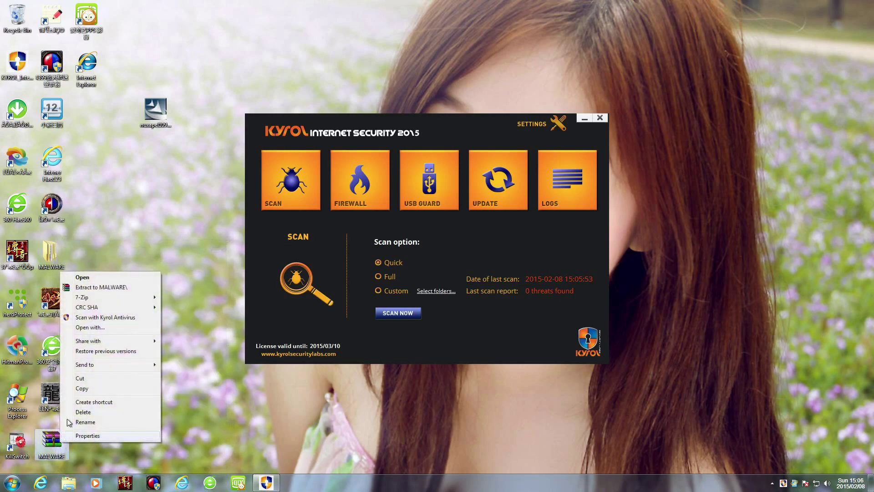
pyautogui.click(97, 278)
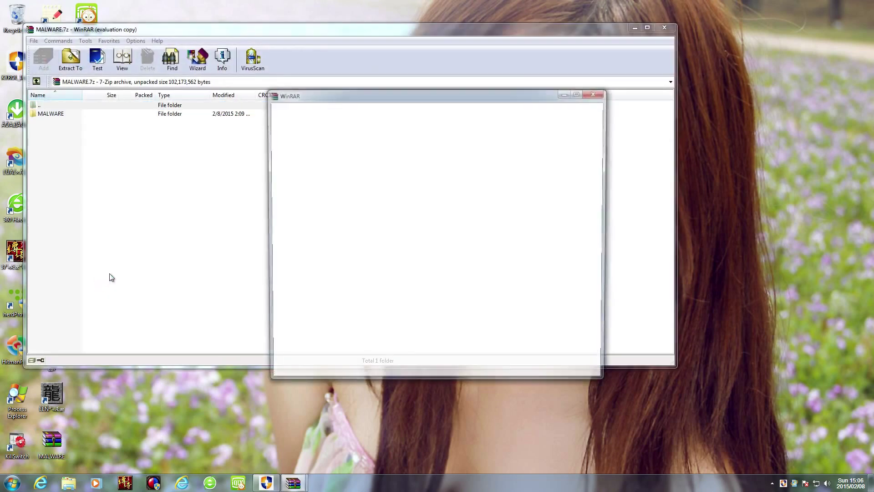
pyautogui.click(593, 94)
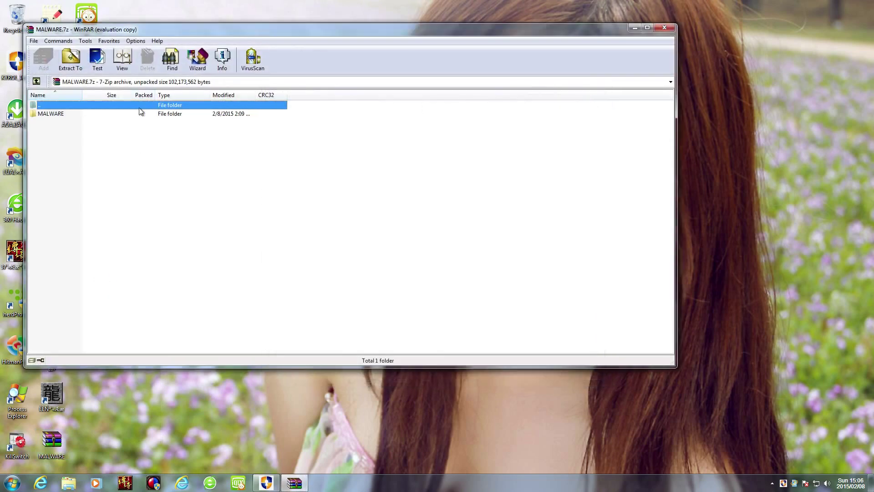
pyautogui.rightClick(51, 114)
pyautogui.click(40, 155)
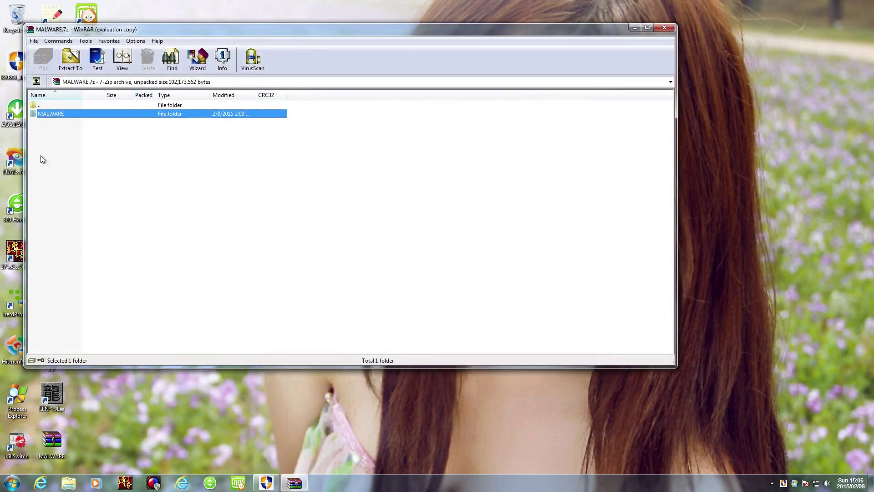
pyautogui.doubleClick(52, 116)
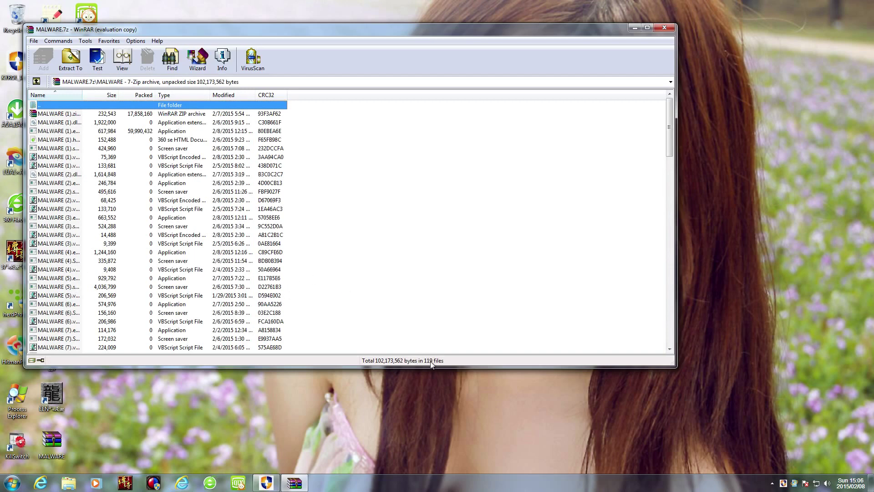
pyautogui.click(672, 27)
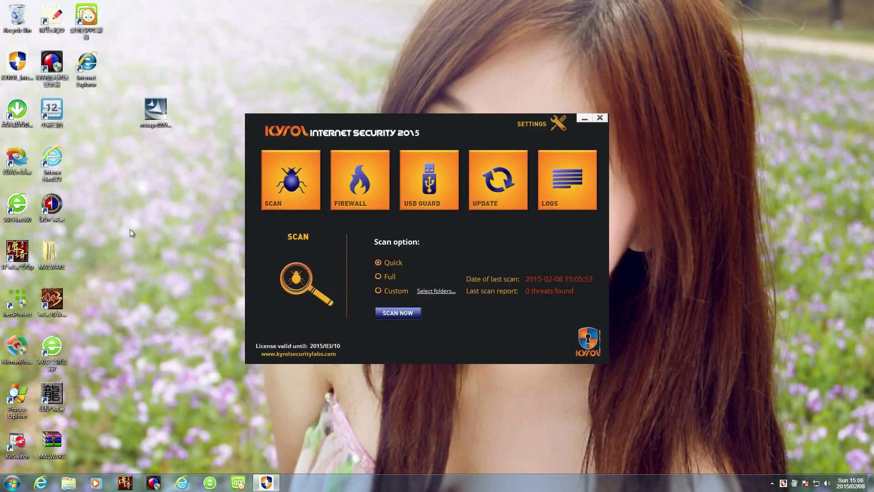
# Step: Open the extracted MALWARE folder on the desktop and its nested MALWARE subfolder
pyautogui.rightClick(51, 256)
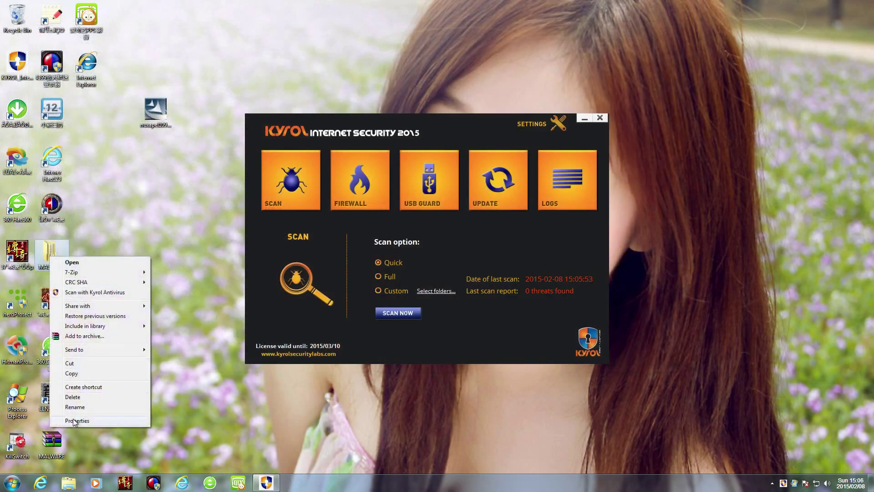
pyautogui.click(81, 262)
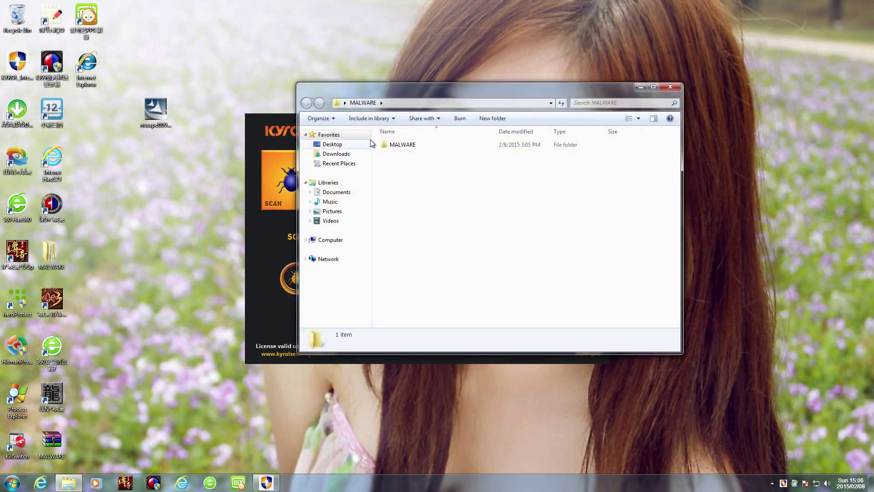
pyautogui.doubleClick(403, 145)
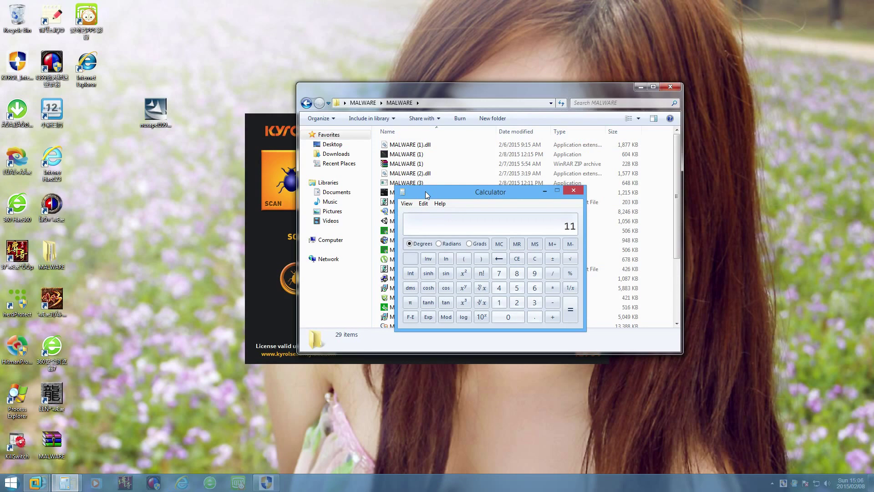
# Step: Calculate the detection ratio in Calculator by subtracting 29 from 119 and dividing by 119, and close Calculator
pyautogui.write('29')
pyautogui.press('Return')
pyautogui.write('9')
pyautogui.press('Return')
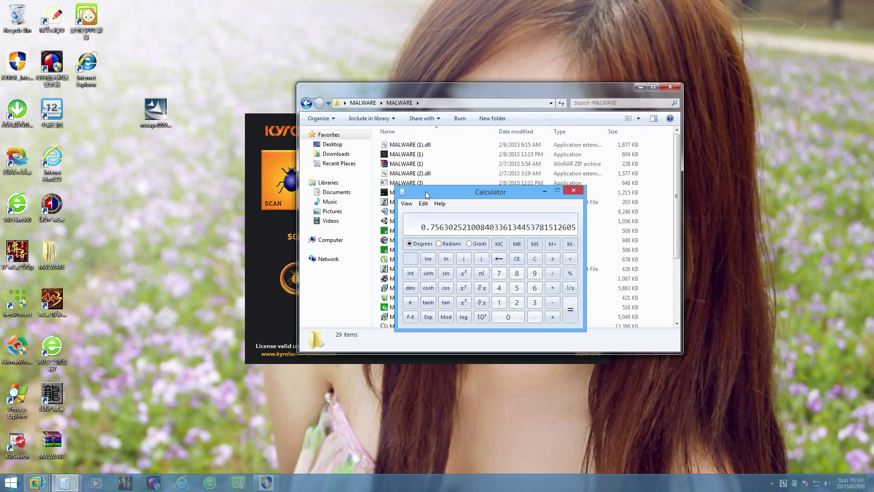
pyautogui.click(573, 190)
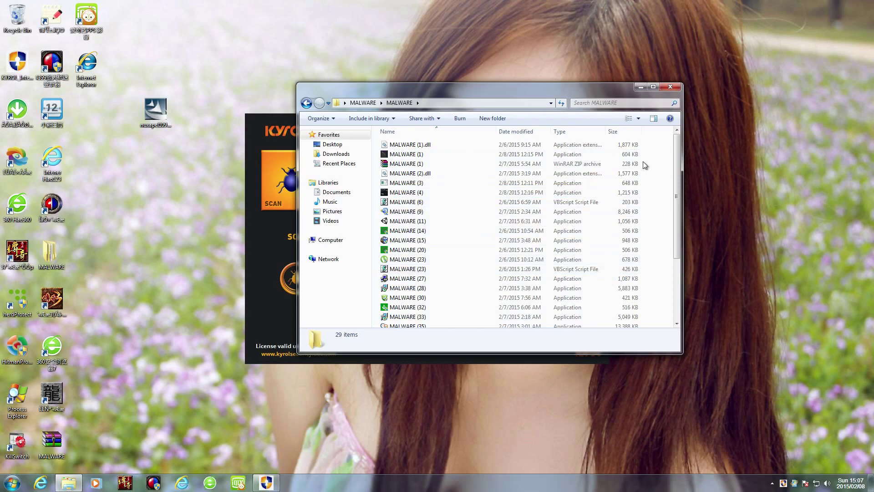
# Step: Look through the remaining samples in the MALWARE folder, check Kyrol's protection status, and close the Kyrol window
pyautogui.scroll(-1, 618, 196)
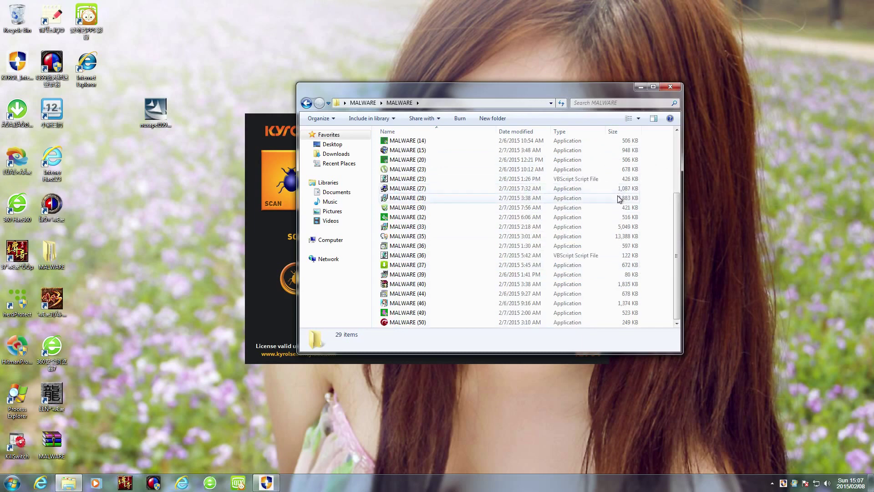
pyautogui.scroll(1, 618, 196)
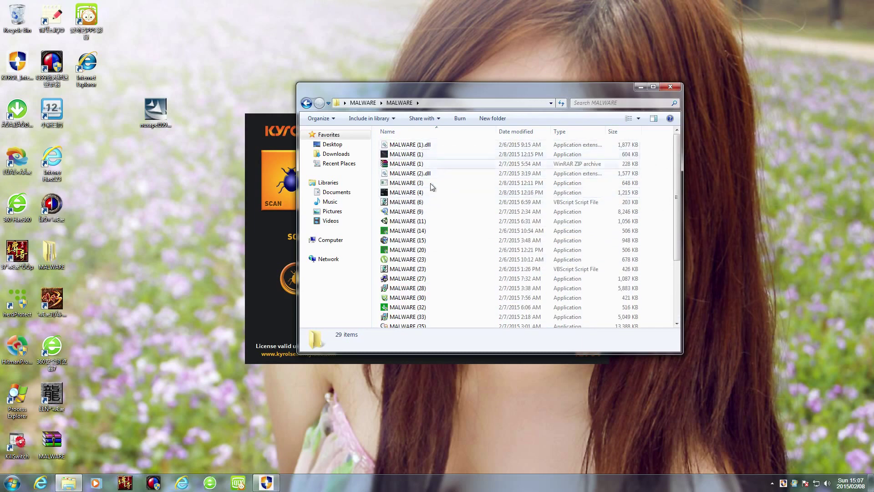
pyautogui.click(282, 139)
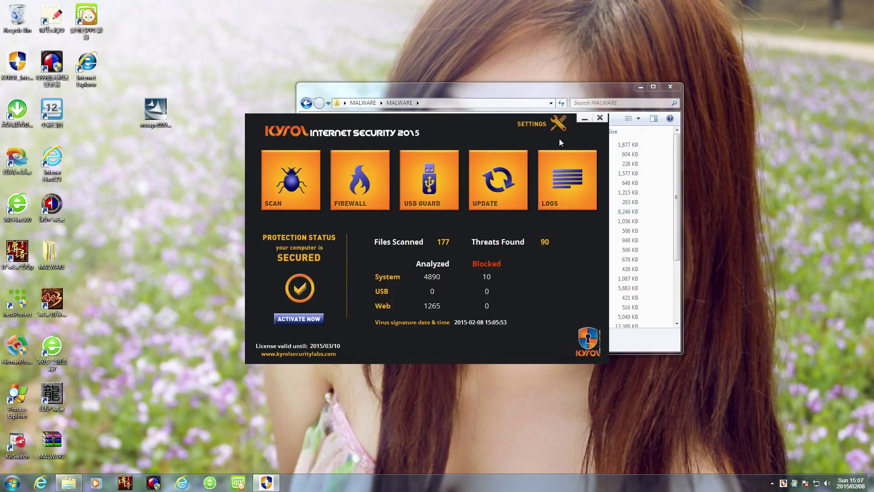
pyautogui.click(600, 120)
# Step: Enable Kyrol's realtime protection
pyautogui.rightClick(783, 483)
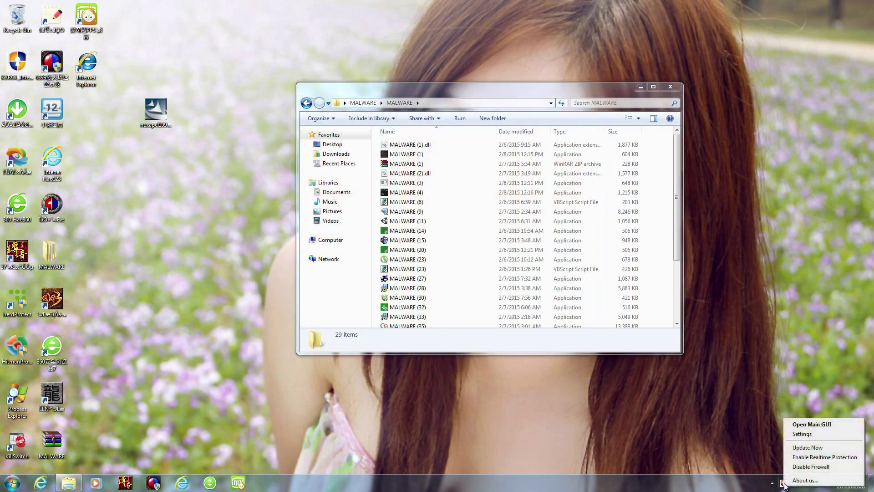
pyautogui.click(800, 466)
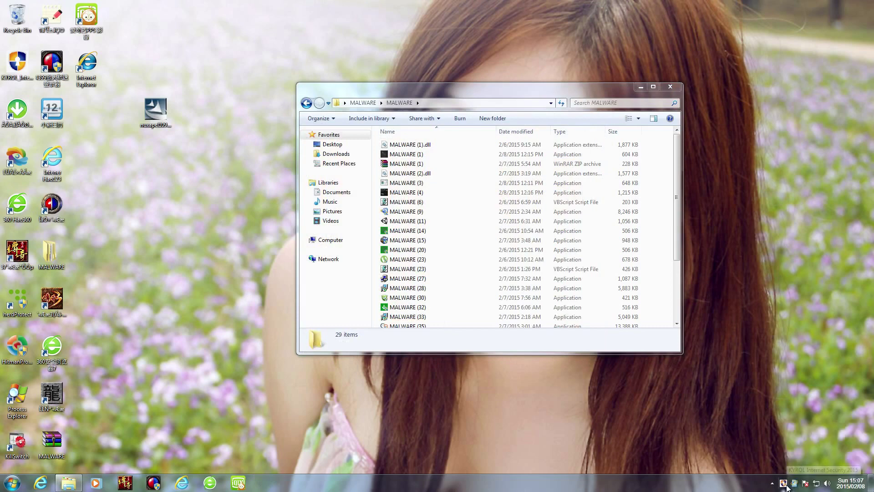
pyautogui.rightClick(784, 483)
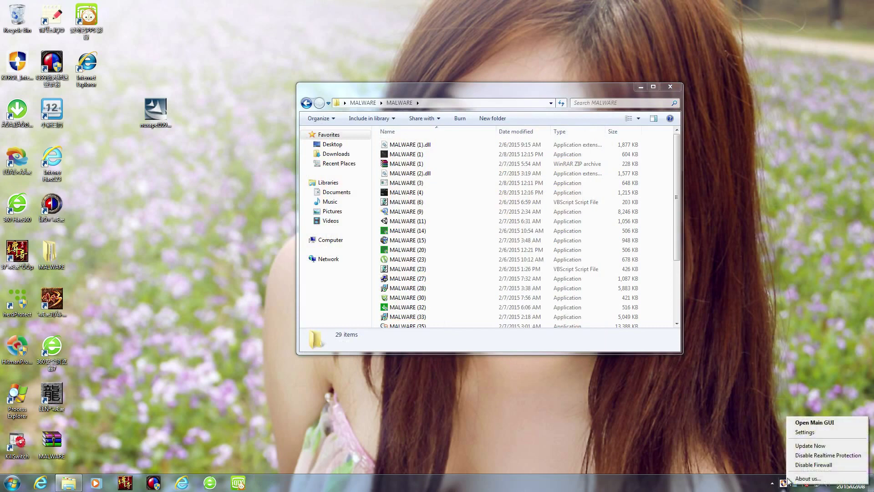
pyautogui.click(793, 449)
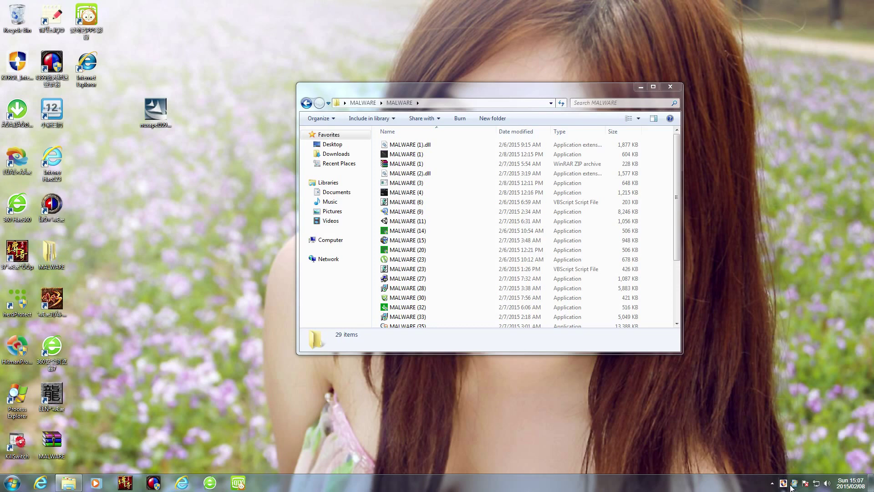
# Step: Run a virus signature update from Kyrol's main window and close the window
pyautogui.doubleClick(784, 485)
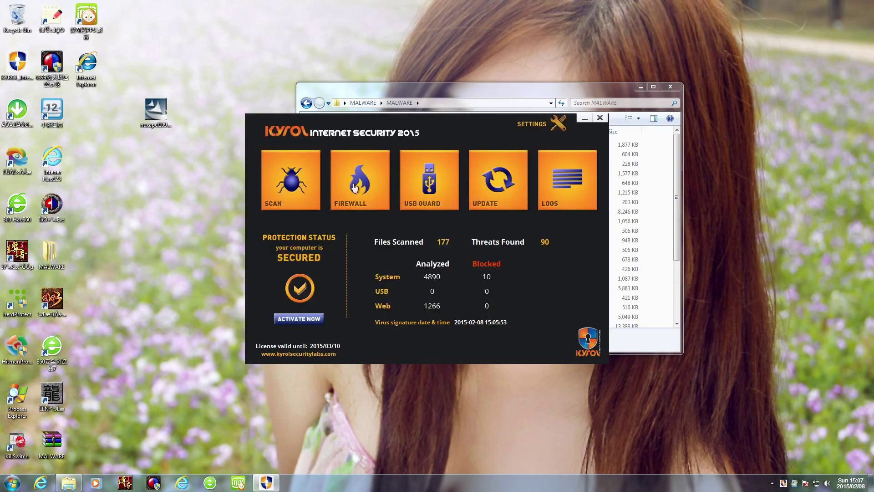
pyautogui.click(474, 192)
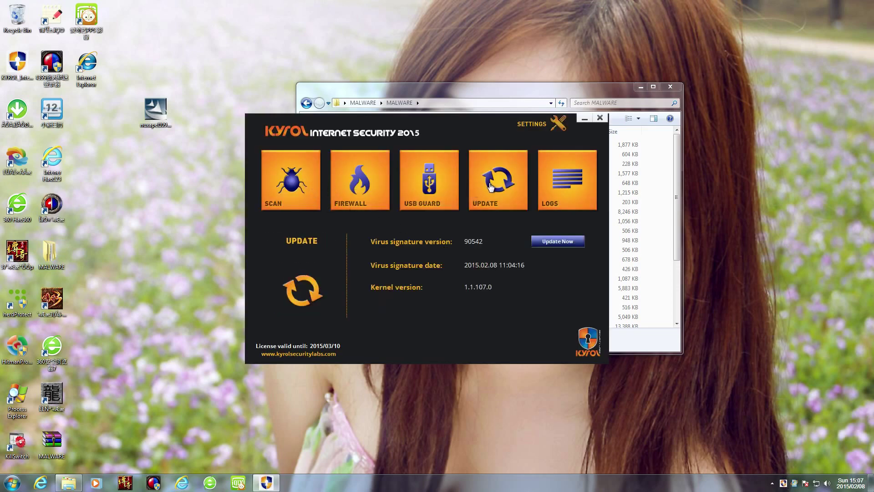
pyautogui.click(543, 244)
pyautogui.click(601, 117)
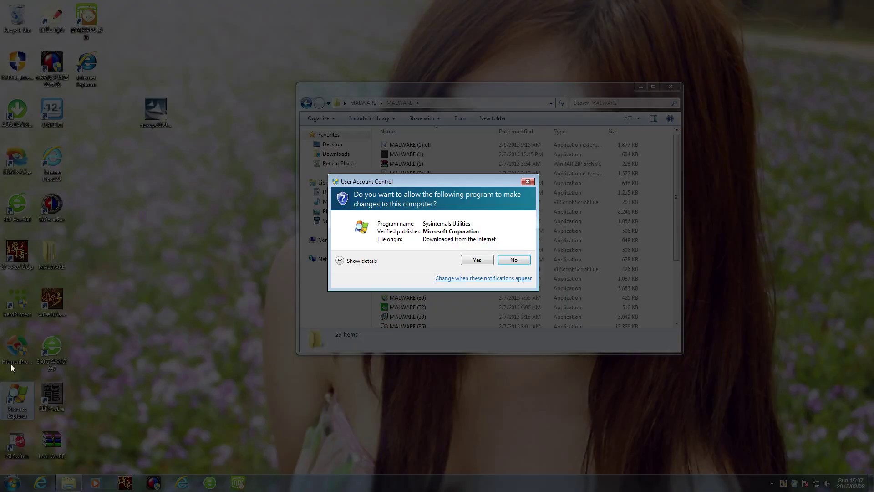
# Step: Switch to Process Explorer, allowing it to make changes, and place the MALWARE folder window beside it
pyautogui.click(471, 262)
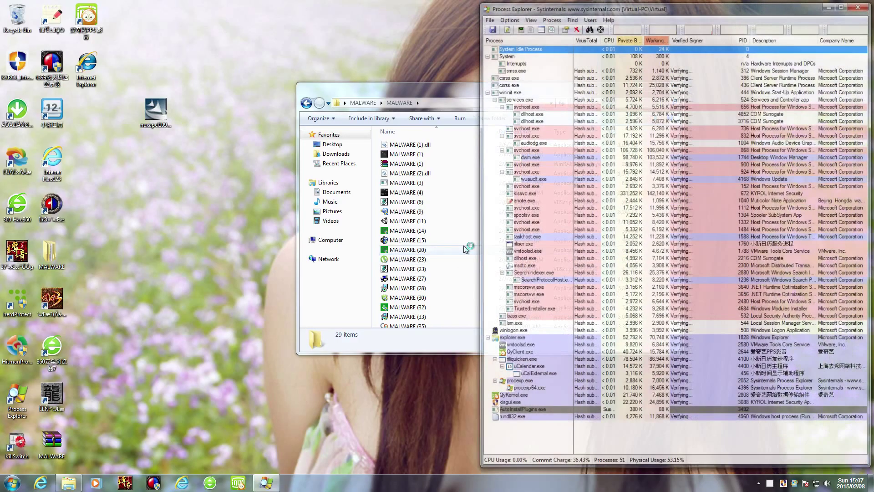
pyautogui.moveTo(450, 92); pyautogui.dragTo(244, 136)
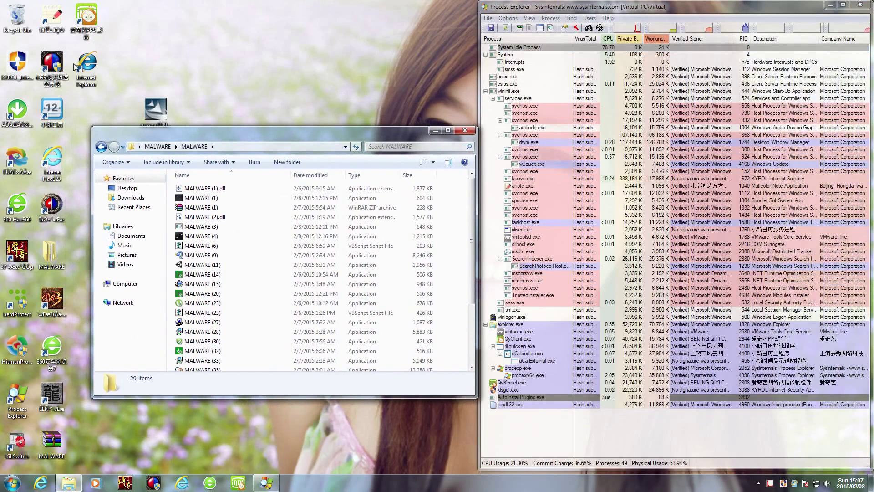
pyautogui.moveTo(136, 18); pyautogui.dragTo(4, 439)
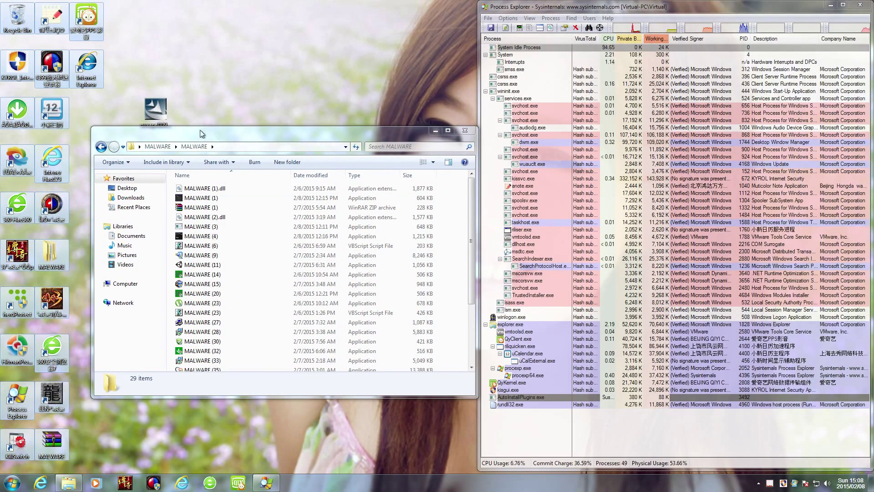
pyautogui.moveTo(196, 139); pyautogui.dragTo(173, 76)
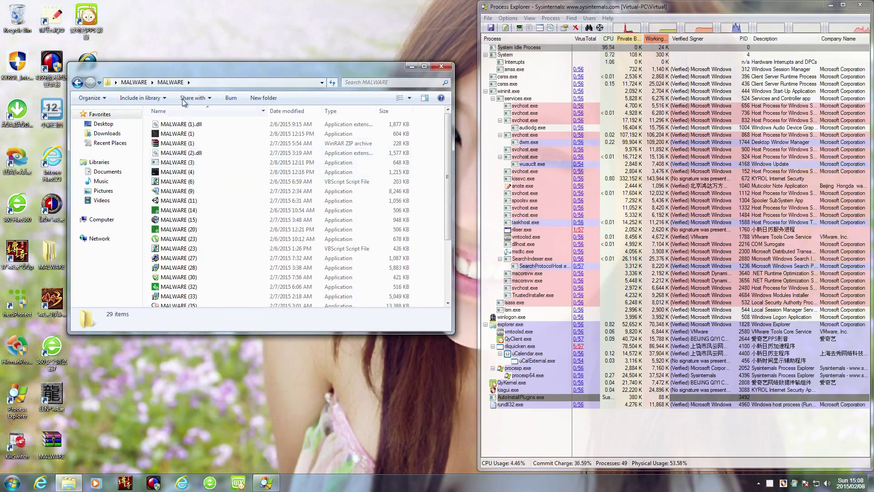
# Step: Move the MALWARE folder window higher beside Process Explorer and run the samples MALWARE (1) and MALWARE (3)
pyautogui.moveTo(191, 69); pyautogui.dragTo(174, 29)
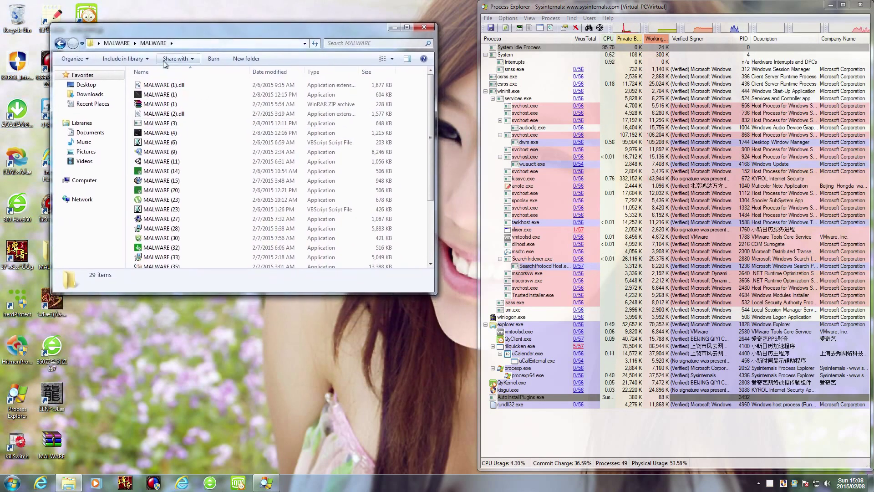
pyautogui.doubleClick(155, 95)
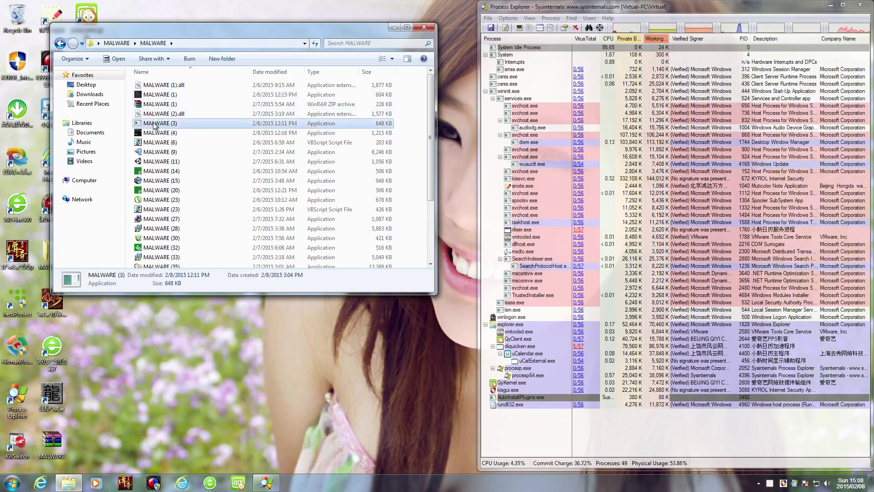
pyautogui.doubleClick(155, 124)
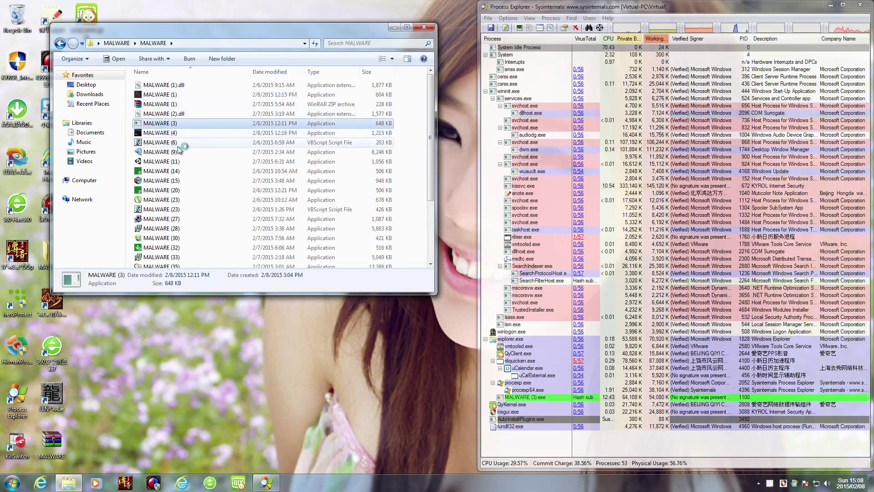
# Step: Run the sample MALWARE (11) and complete the Unity Web Player setup it starts
pyautogui.doubleClick(173, 163)
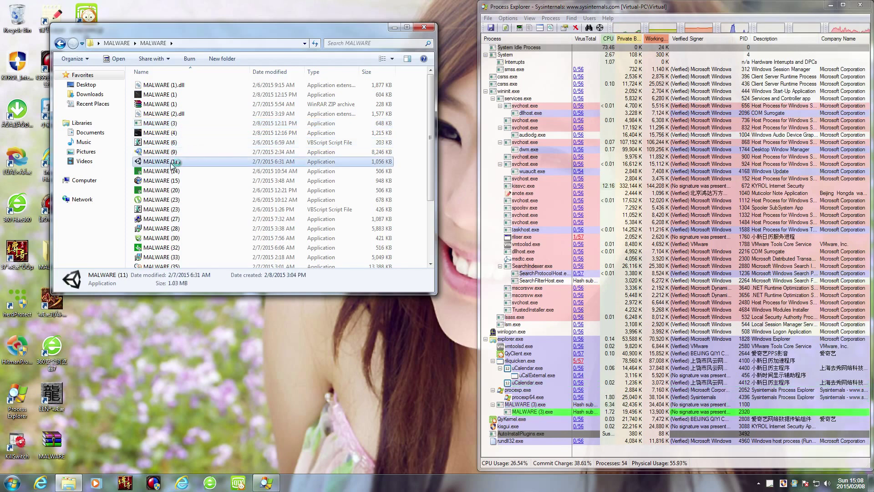
pyautogui.click(489, 315)
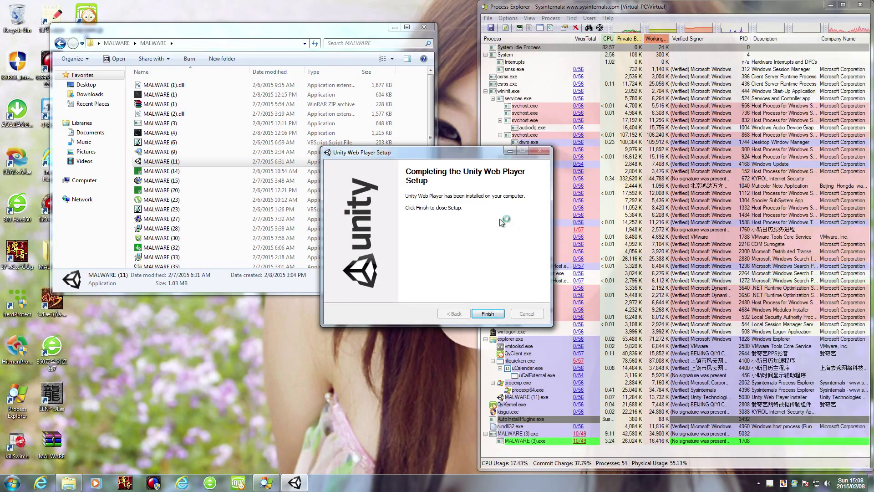
pyautogui.click(485, 313)
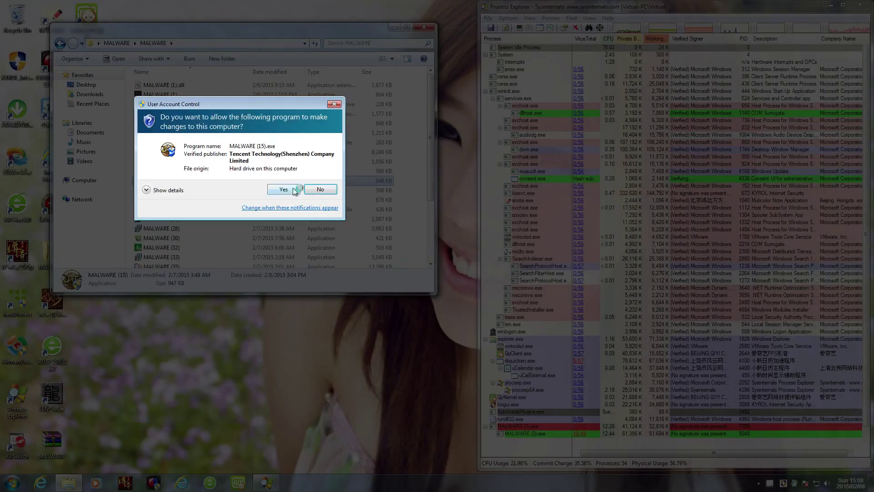
# Step: Allow MALWARE (15) to make changes, dismiss its message box, and run MALWARE (27)
pyautogui.click(290, 189)
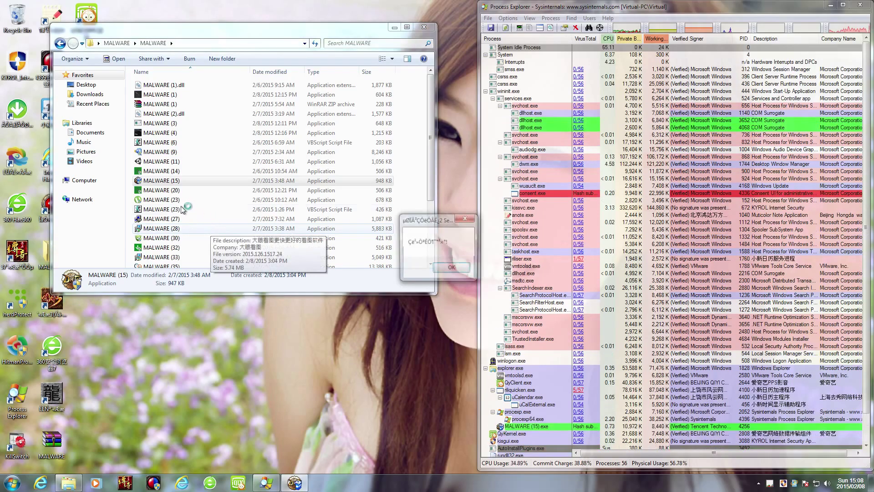
pyautogui.click(451, 268)
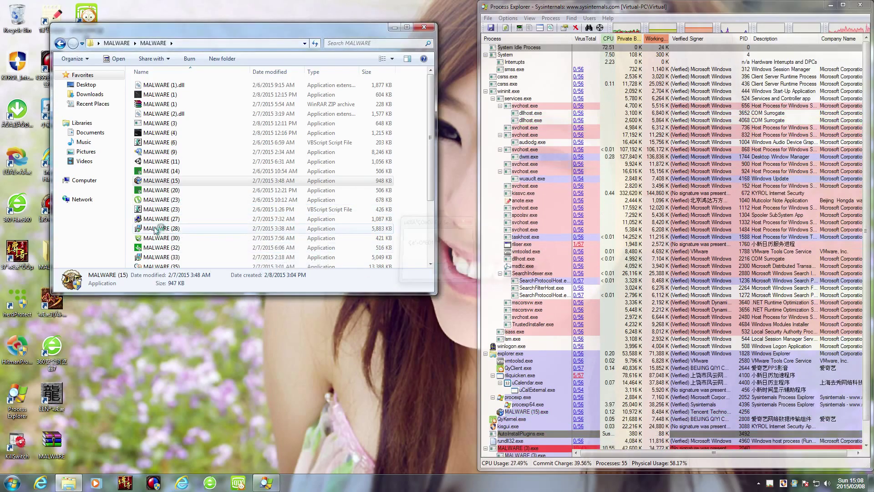
pyautogui.doubleClick(154, 219)
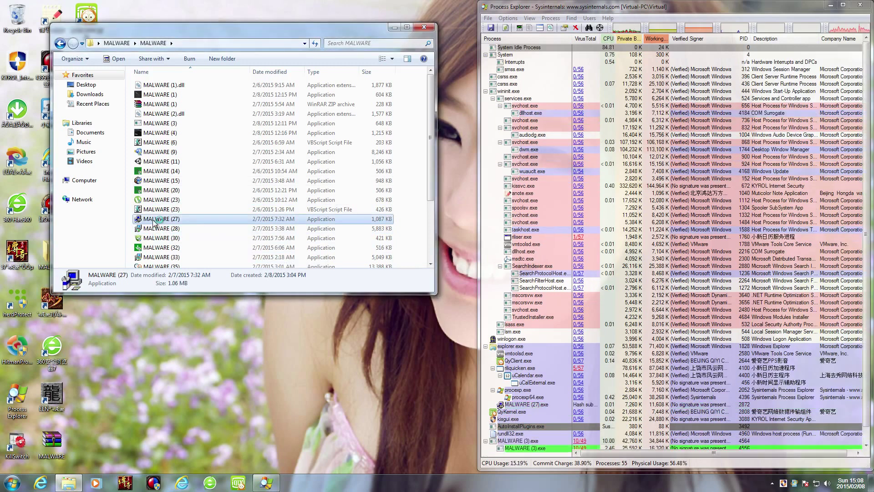
# Step: Run MALWARE (28), allow it to make changes, and confirm the prompt in its 大眼看图 installer
pyautogui.doubleClick(155, 229)
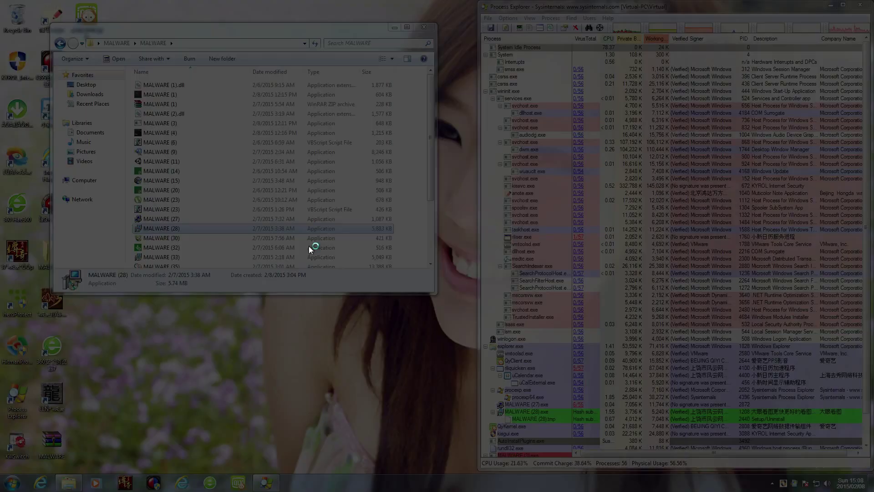
pyautogui.click(485, 248)
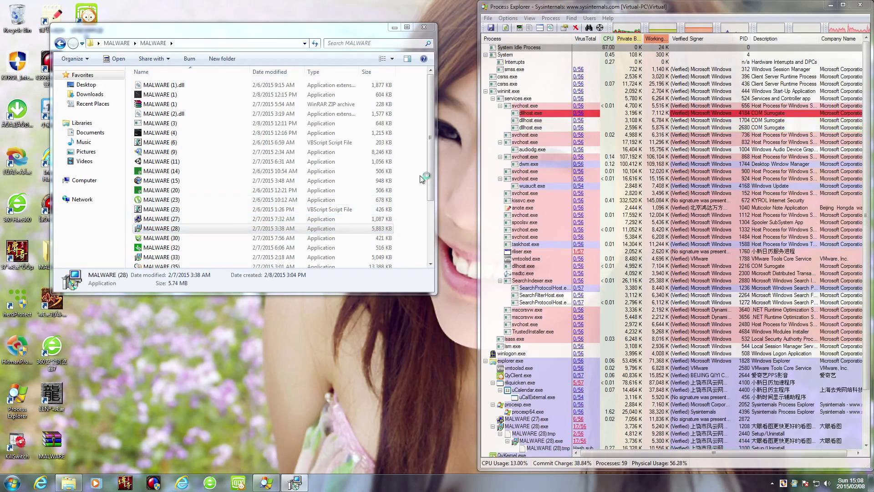
pyautogui.moveTo(430, 176); pyautogui.dragTo(430, 242)
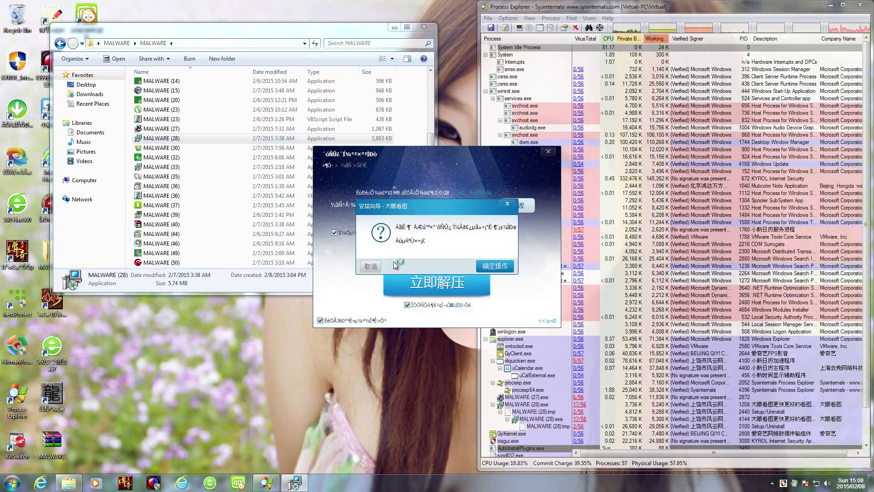
pyautogui.click(509, 267)
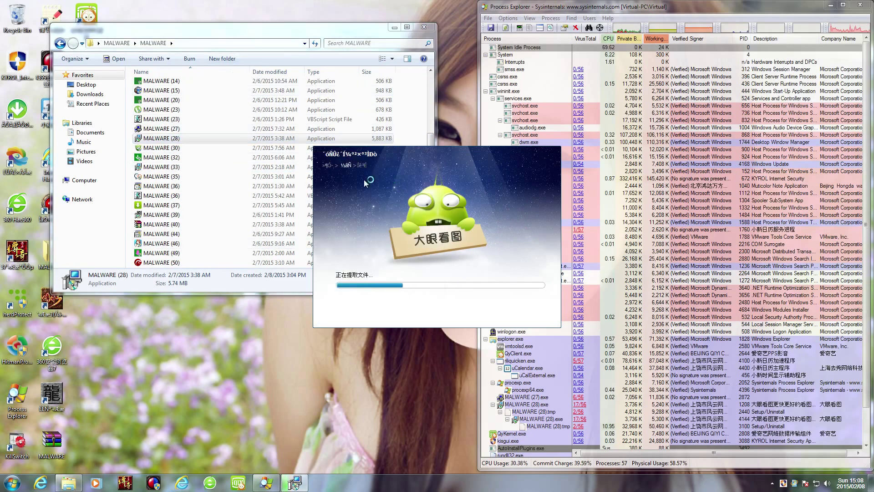
# Step: Launch MALWARE (30) and decline its request to make changes to the computer
pyautogui.click(160, 148)
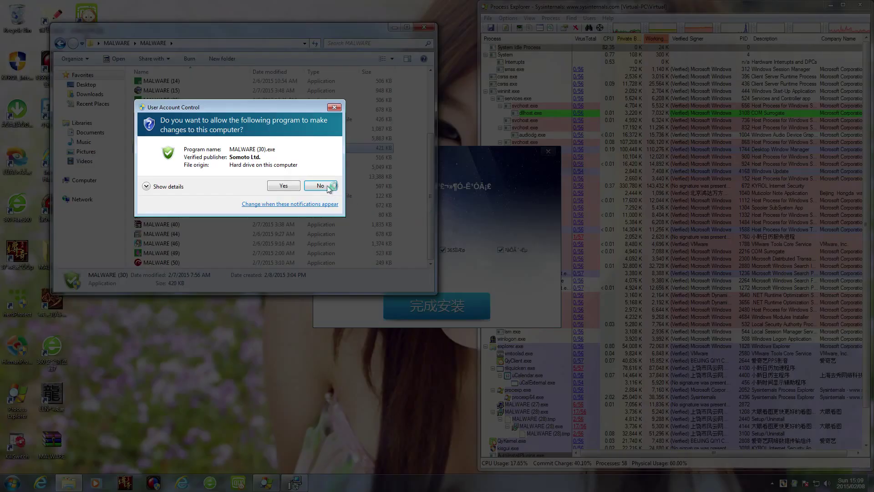
pyautogui.click(328, 187)
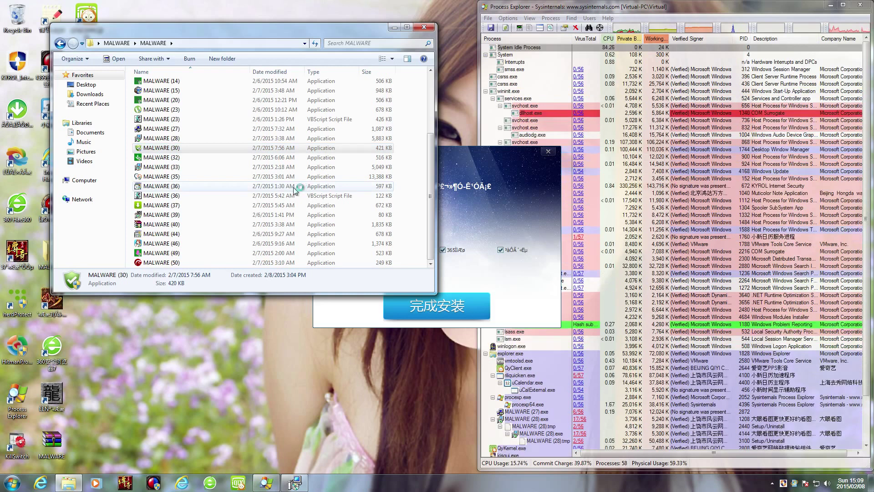
# Step: Clear the desktop, close the mir.37.com game popup, and bring back Process Explorer and the MALWARE folder window
pyautogui.press('super+d')
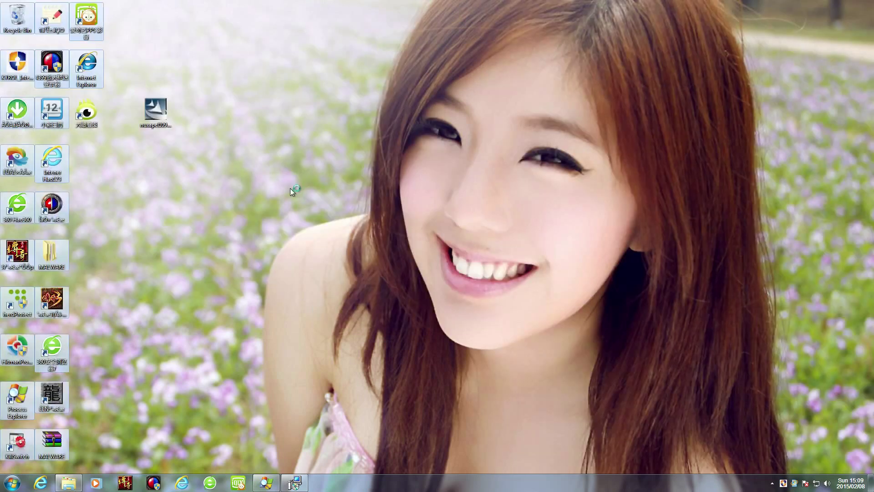
pyautogui.click(262, 486)
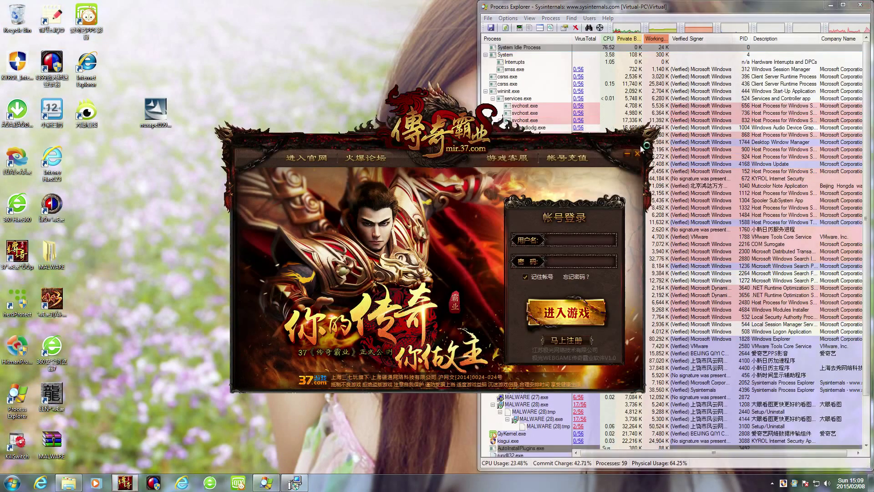
pyautogui.click(638, 154)
pyautogui.click(439, 272)
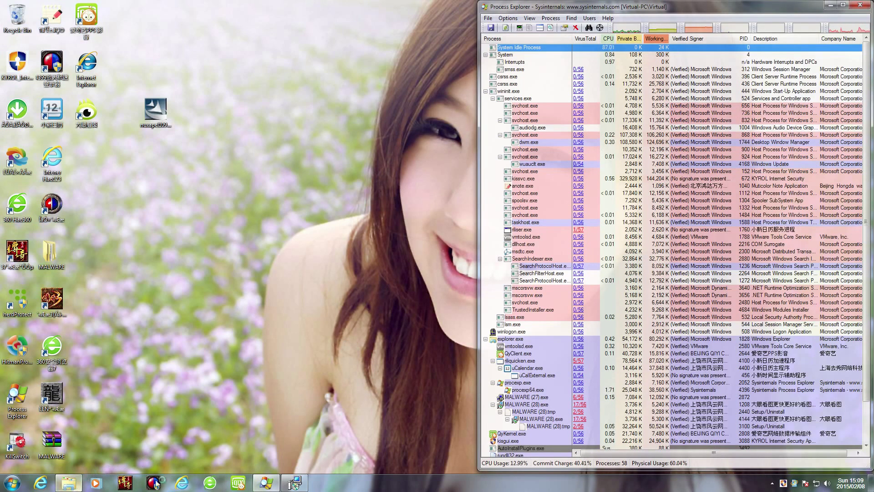
pyautogui.click(68, 483)
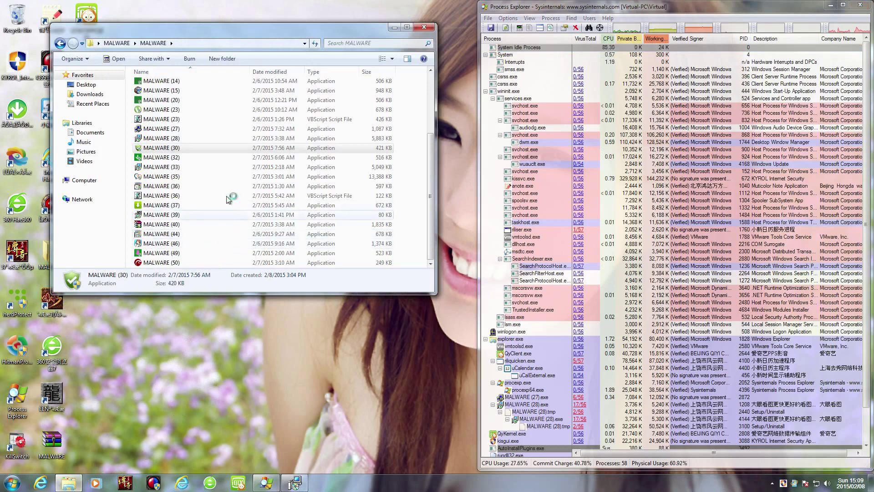
# Step: Run MALWARE (44) and MALWARE (46), allowing both samples to make changes to the computer
pyautogui.doubleClick(182, 234)
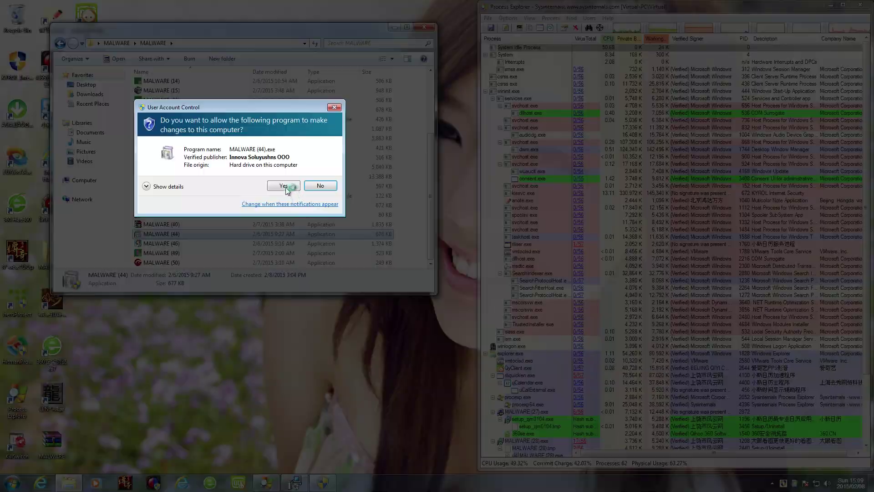
pyautogui.click(284, 186)
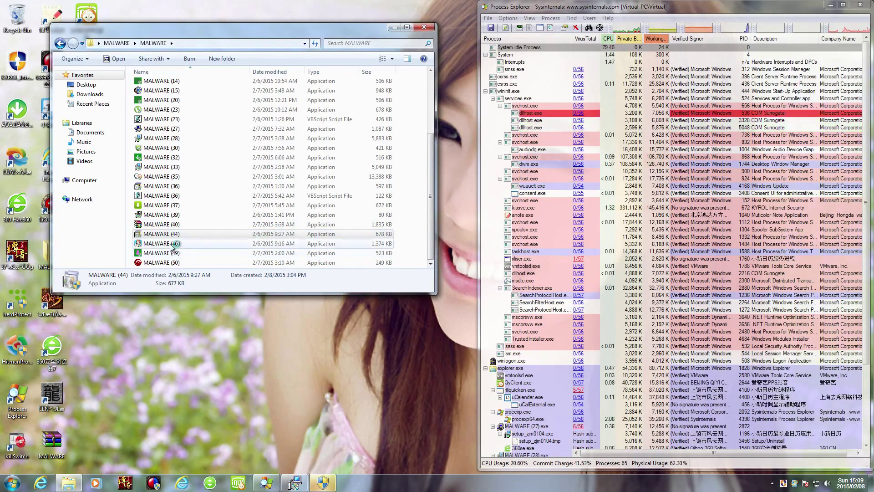
pyautogui.click(171, 246)
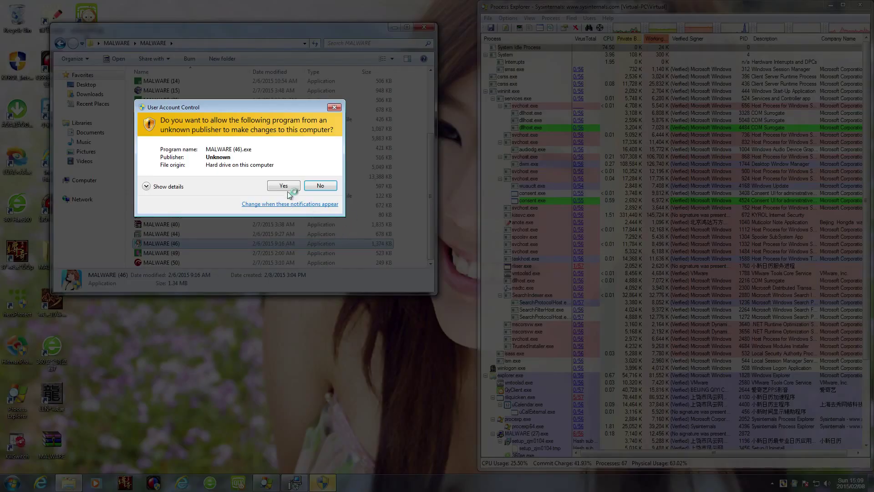
pyautogui.click(285, 188)
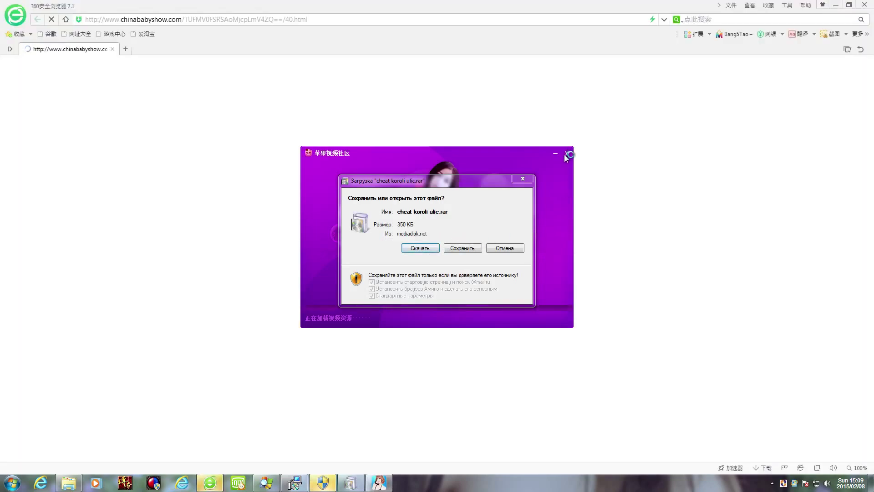
# Step: Close the browser popup and cancel the cheat koroli ulic.rar download offered by MALWARE (44)
pyautogui.click(567, 154)
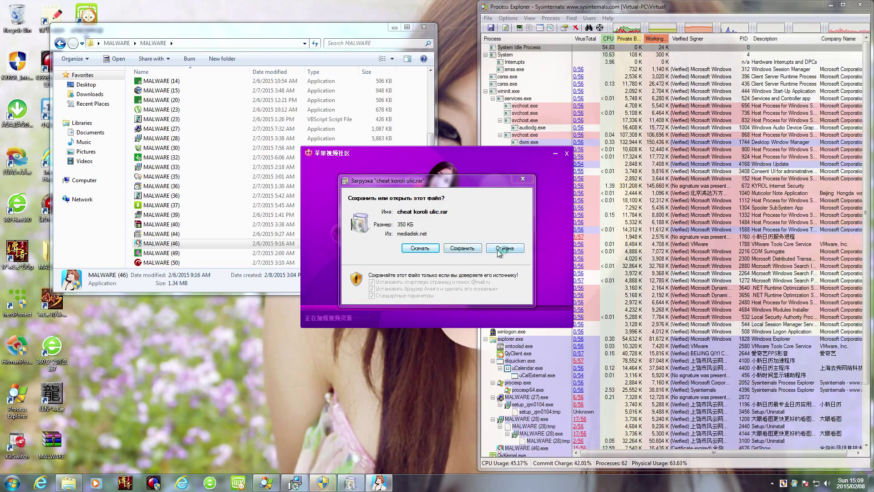
pyautogui.click(531, 180)
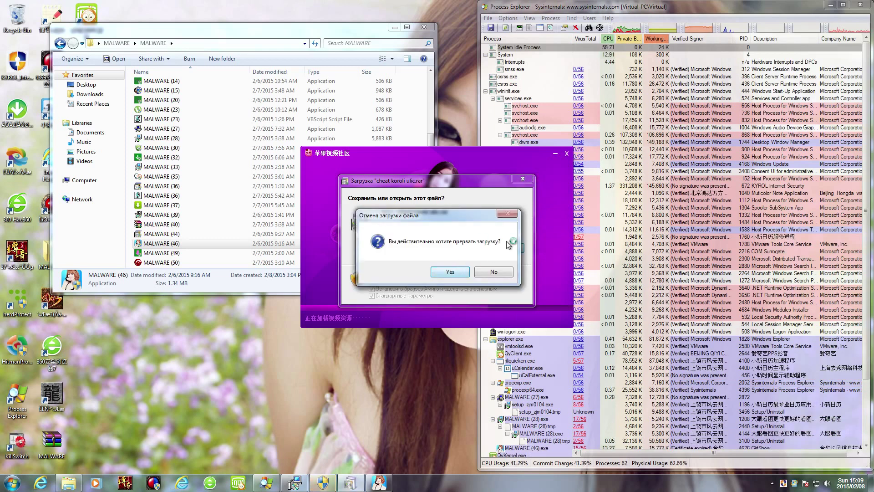
pyautogui.press('Return')
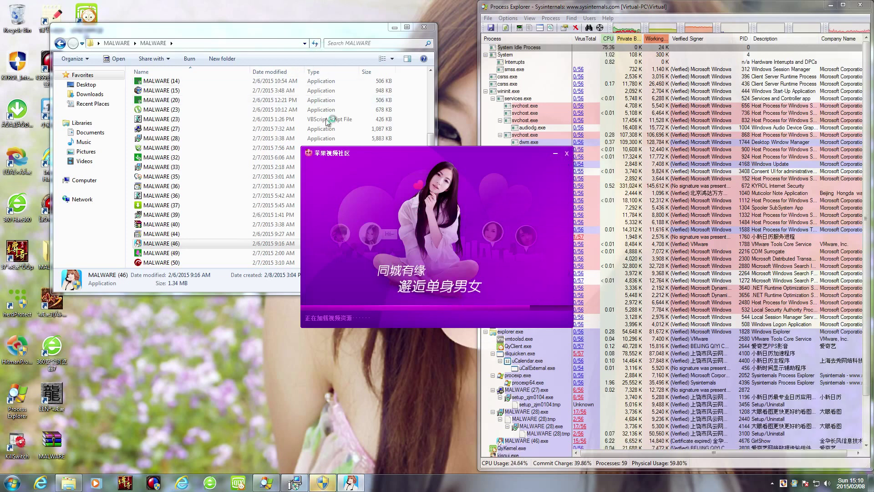
# Step: Run the MALWARE (23) VBScript from the MALWARE folder and close the 苹果视频社区 installer window
pyautogui.click(323, 34)
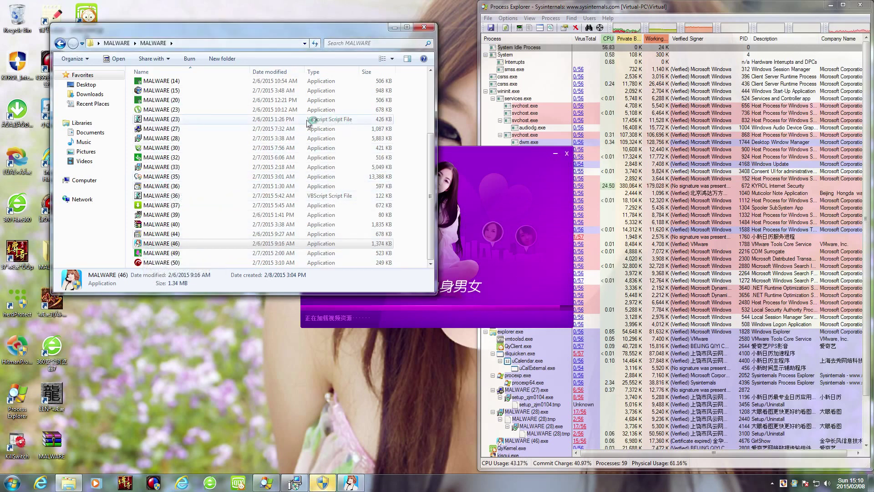
pyautogui.click(189, 121)
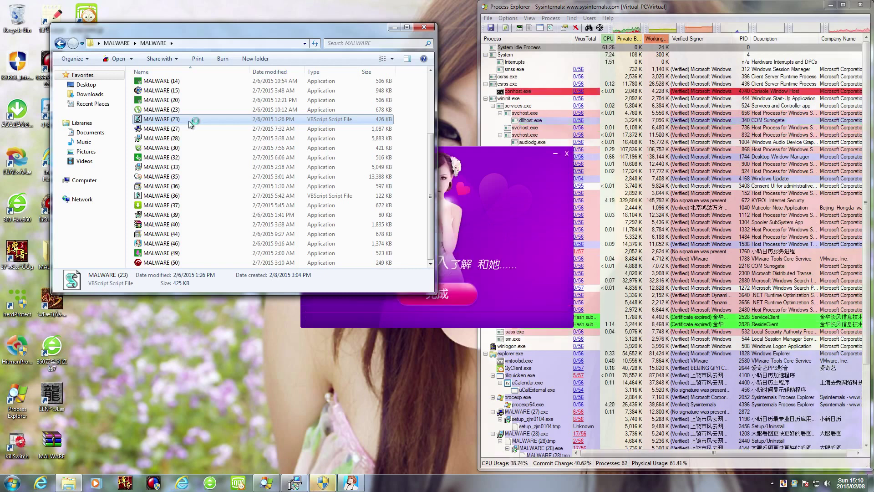
pyautogui.click(567, 153)
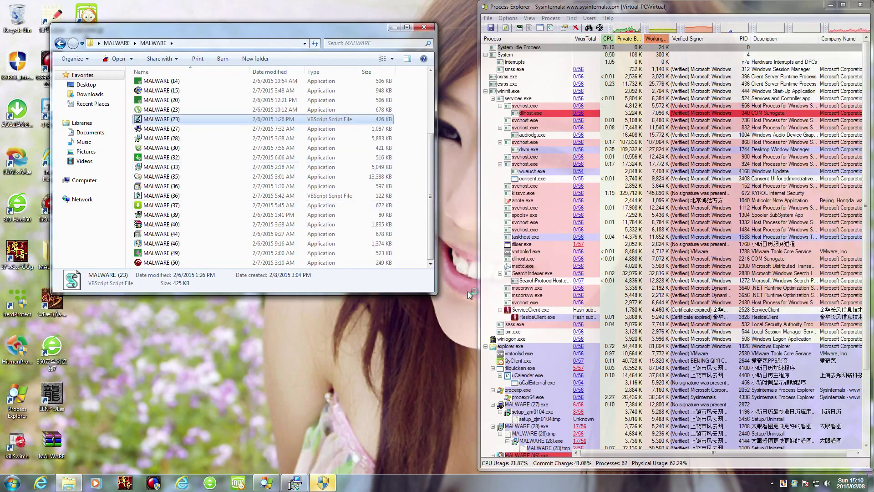
# Step: Allow the pending 小新日历 installer to make changes and check the running processes in Process Explorer
pyautogui.click(321, 484)
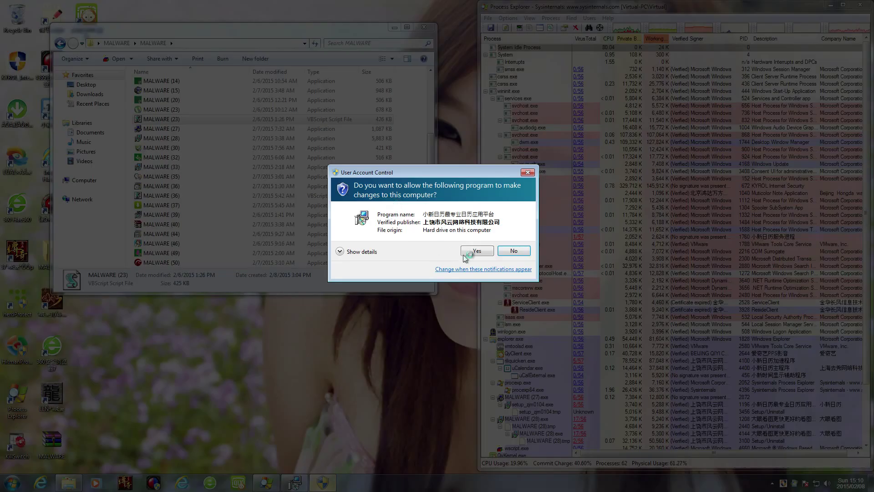
pyautogui.click(466, 254)
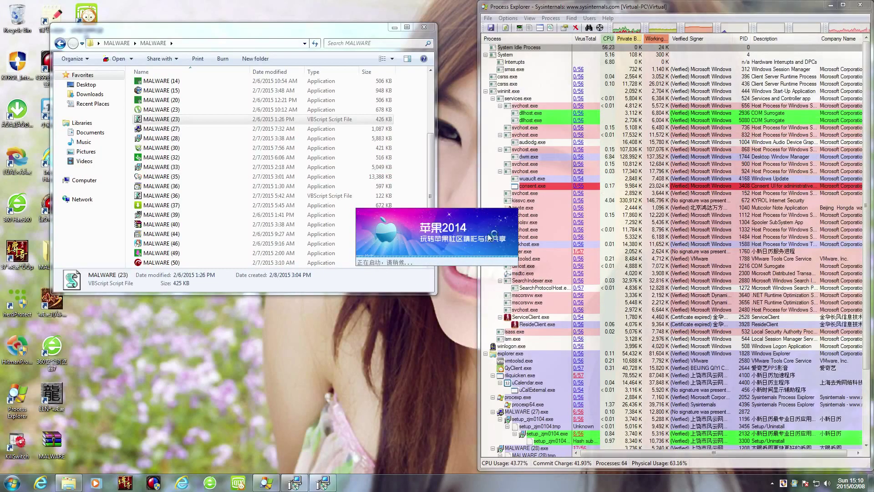
pyautogui.scroll(-2, 866, 293)
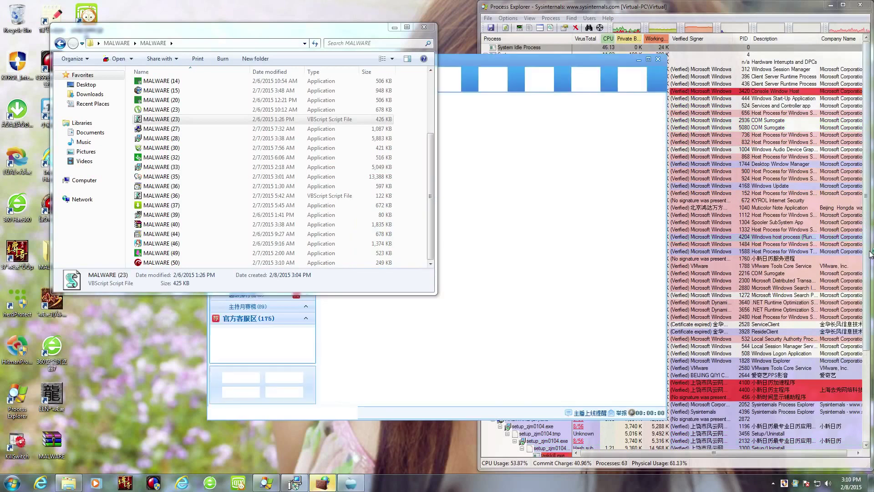
pyautogui.scroll(-1, 866, 294)
# Step: Dismiss the login prompt of the 苹果 video chat client and exit the program completely
pyautogui.click(449, 64)
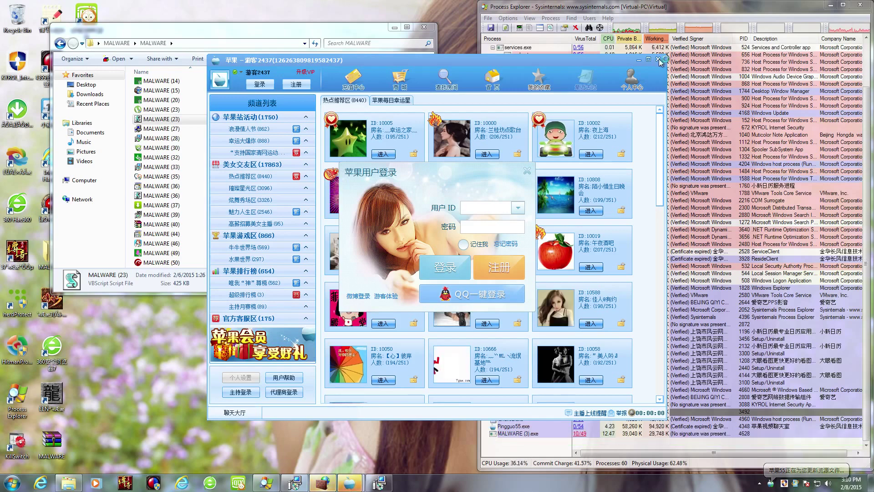
pyautogui.click(528, 171)
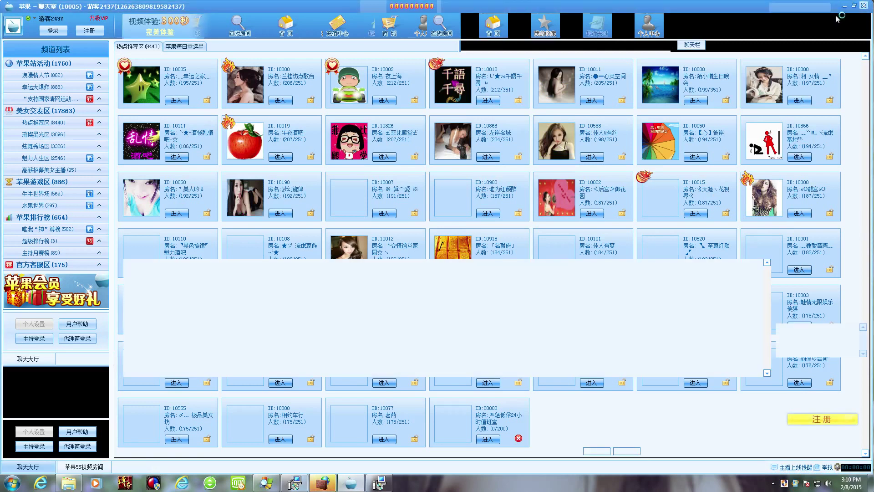
pyautogui.click(864, 5)
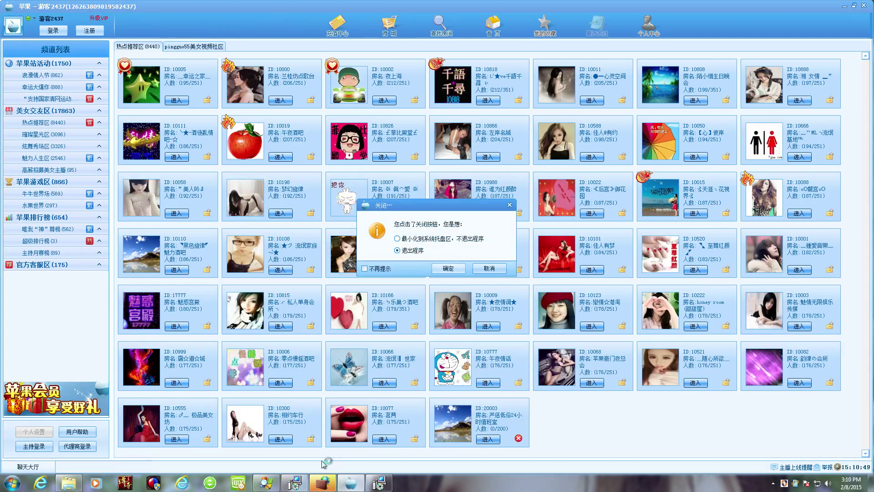
pyautogui.click(510, 206)
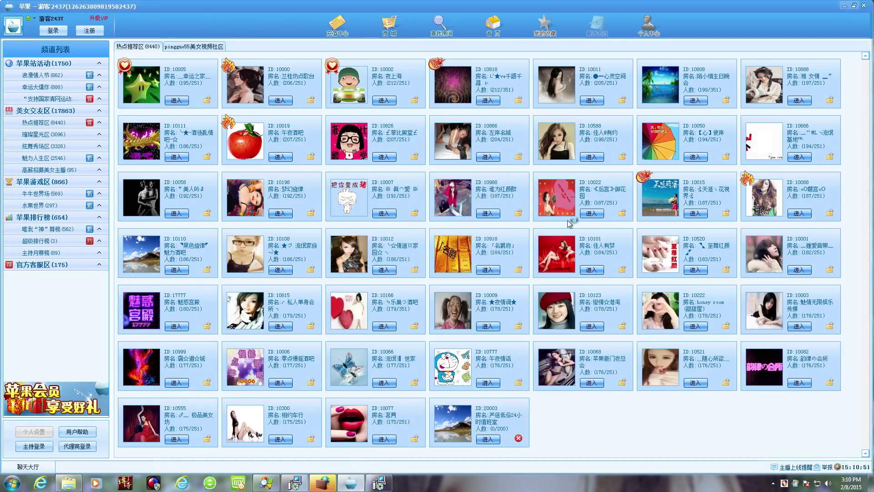
pyautogui.click(863, 5)
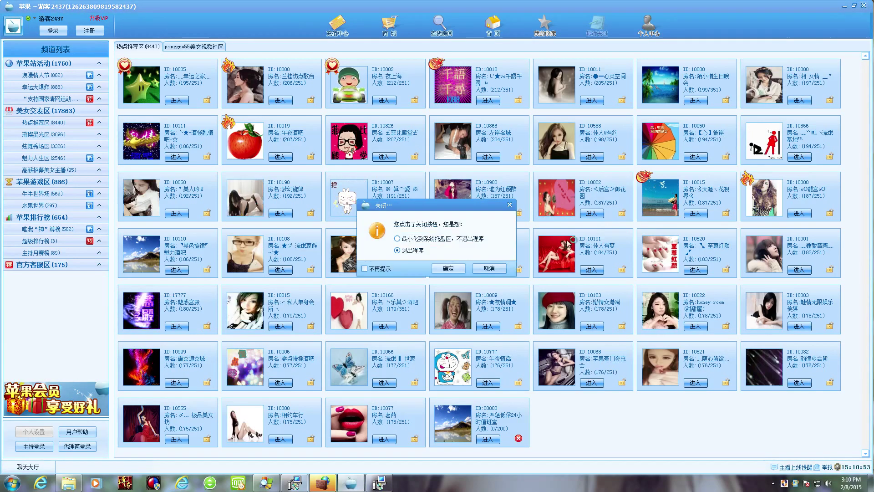
pyautogui.click(447, 269)
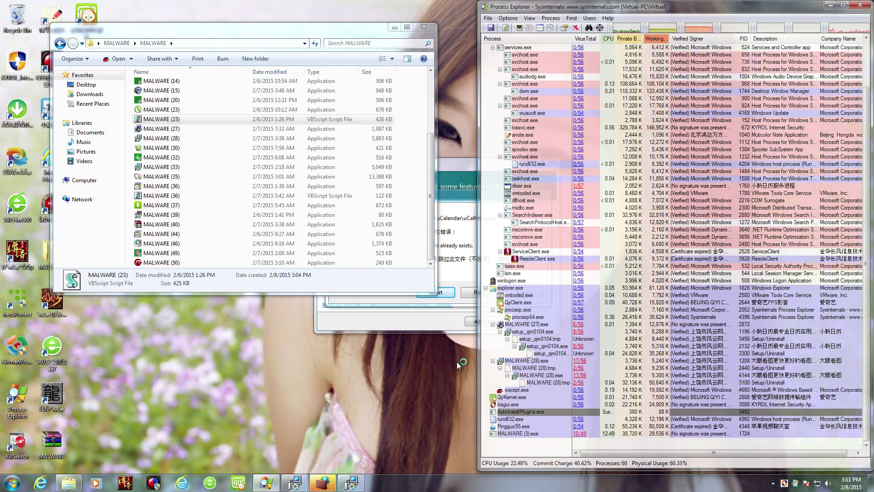
# Step: Abort the installer's file error and dismiss the IconToolTip warning and the Program Compatibility Assistant
pyautogui.click(436, 293)
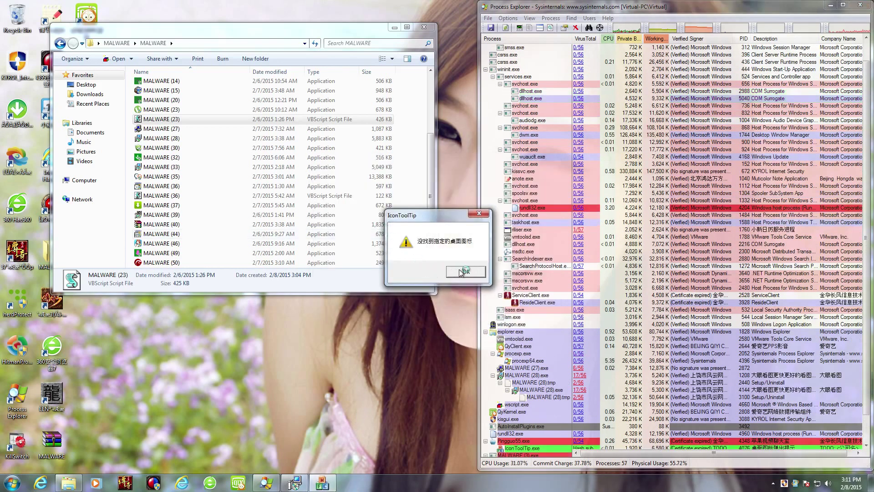
pyautogui.click(464, 272)
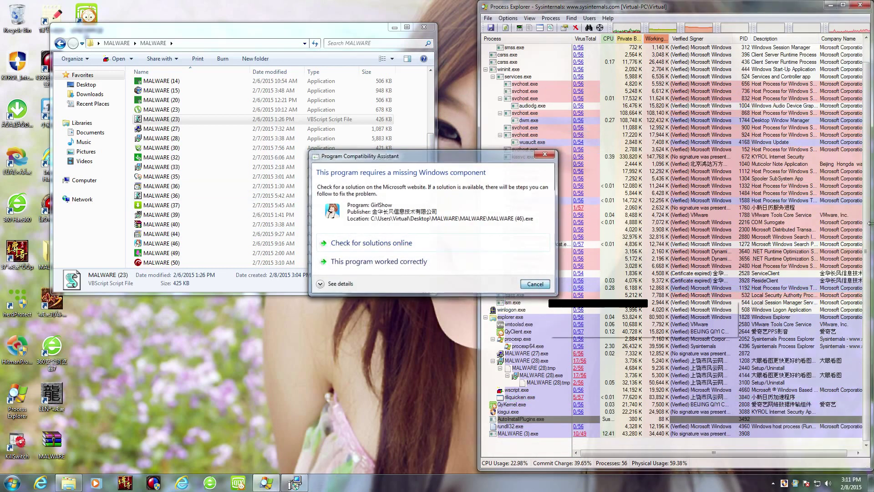
pyautogui.click(536, 284)
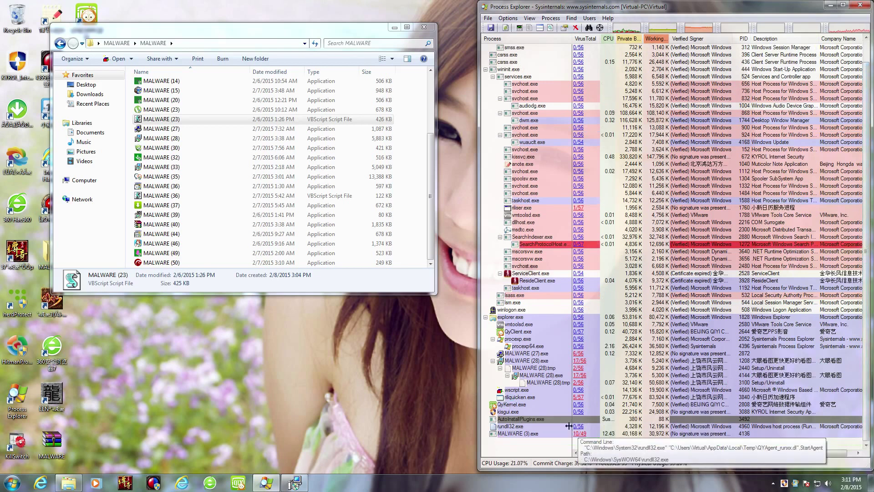
# Step: Check the diquicken.exe process and close both the MALWARE folder and Process Explorer
pyautogui.moveTo(512, 392)
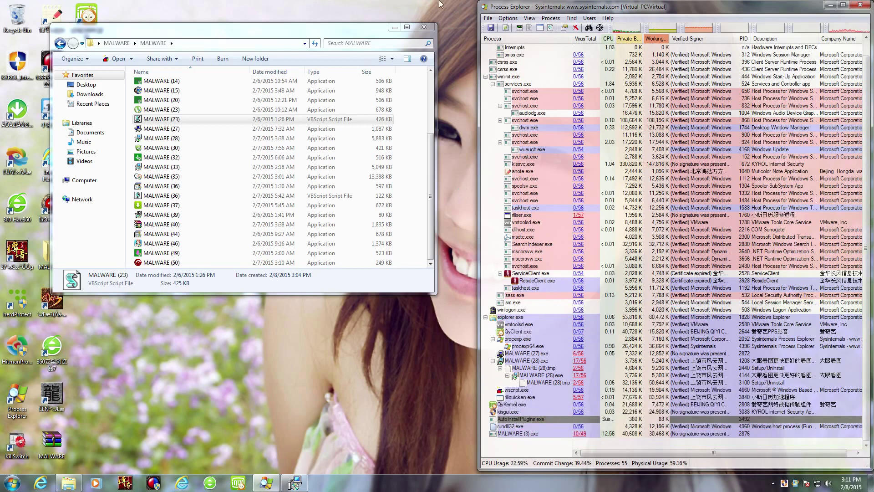
pyautogui.click(422, 27)
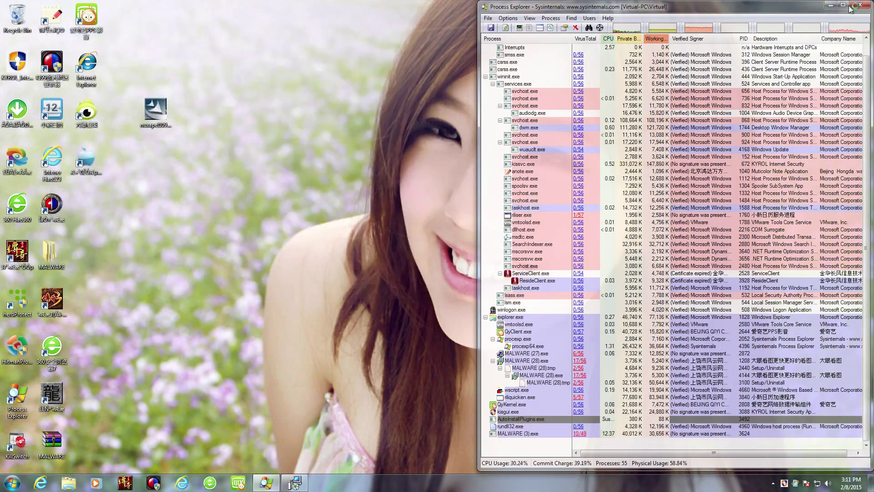
pyautogui.click(860, 5)
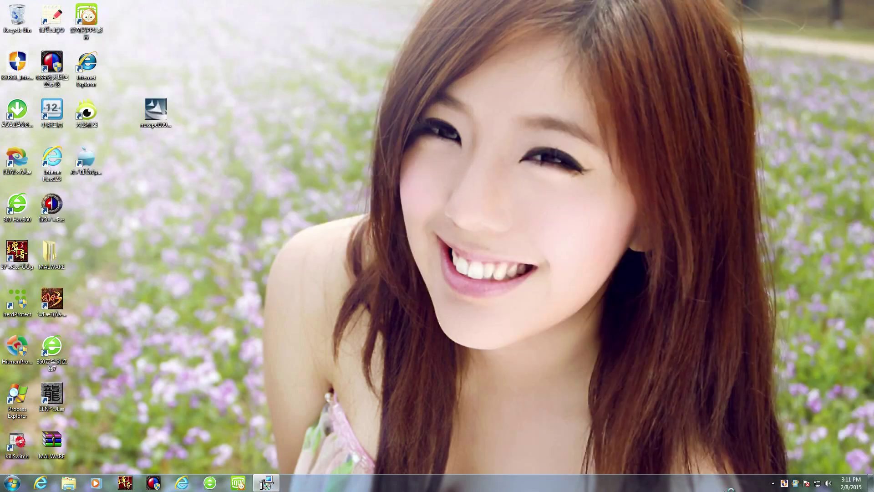
# Step: Run a Quick scan in Kyrol Internet Security and quarantine the detected b5tshoppingassistant.dll, closing the program when done
pyautogui.doubleClick(784, 483)
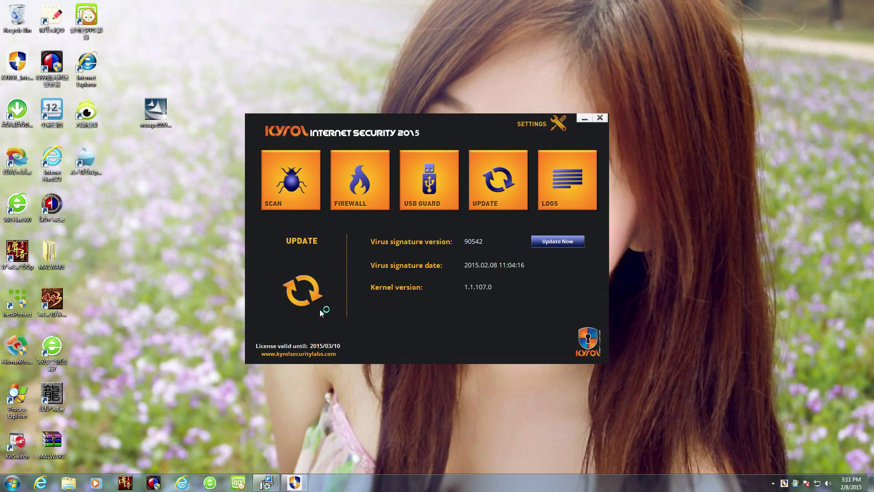
pyautogui.click(288, 188)
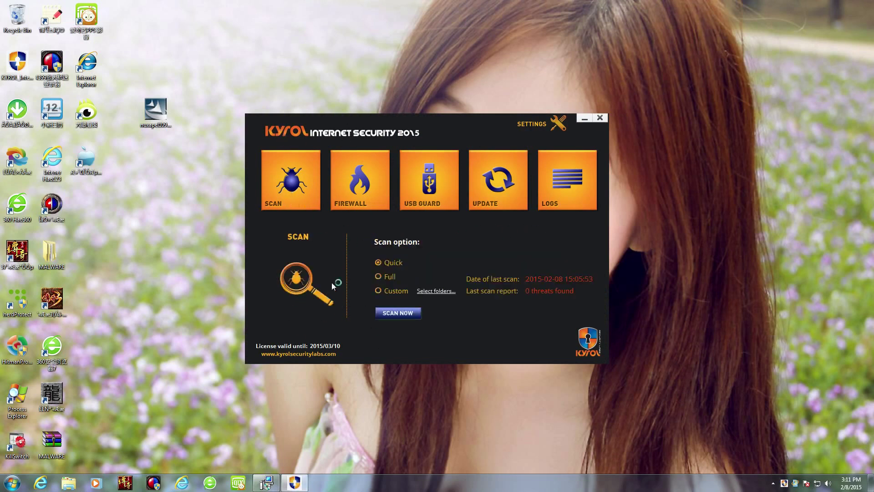
pyautogui.click(395, 312)
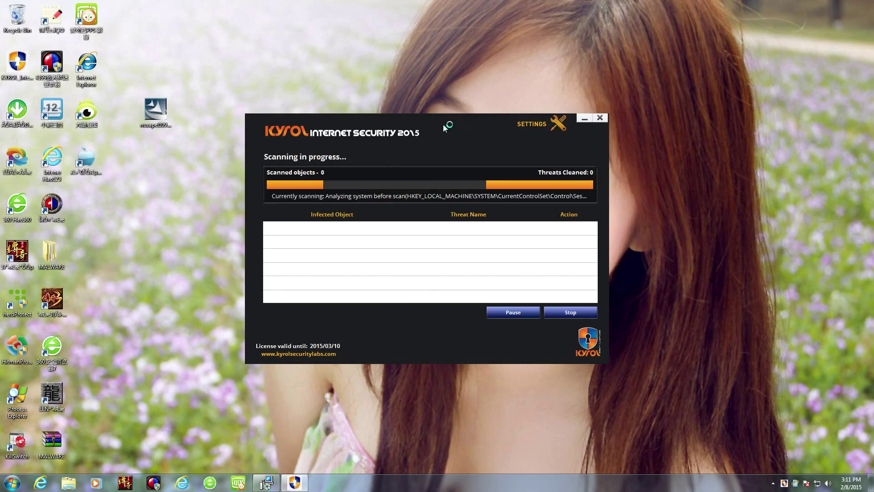
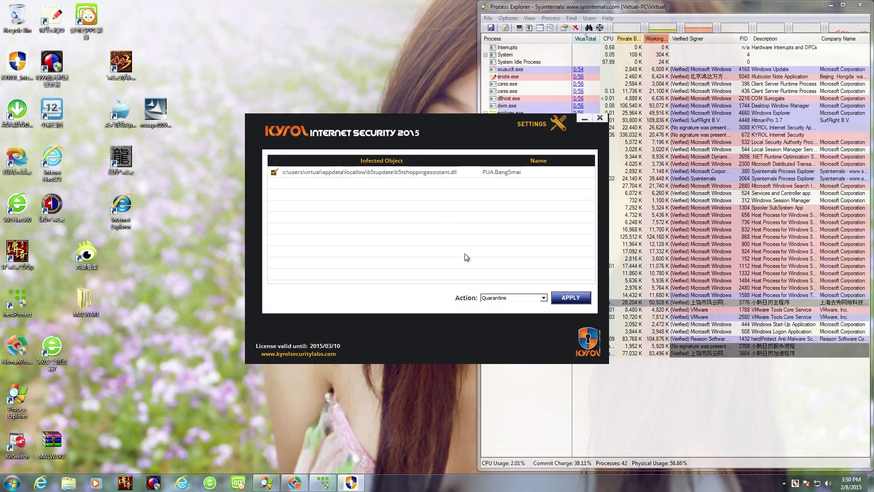
pyautogui.click(571, 298)
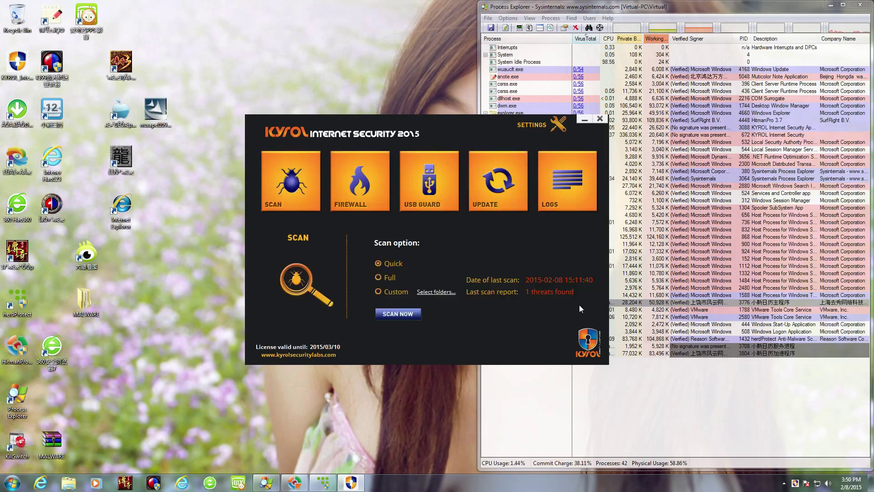
pyautogui.click(600, 120)
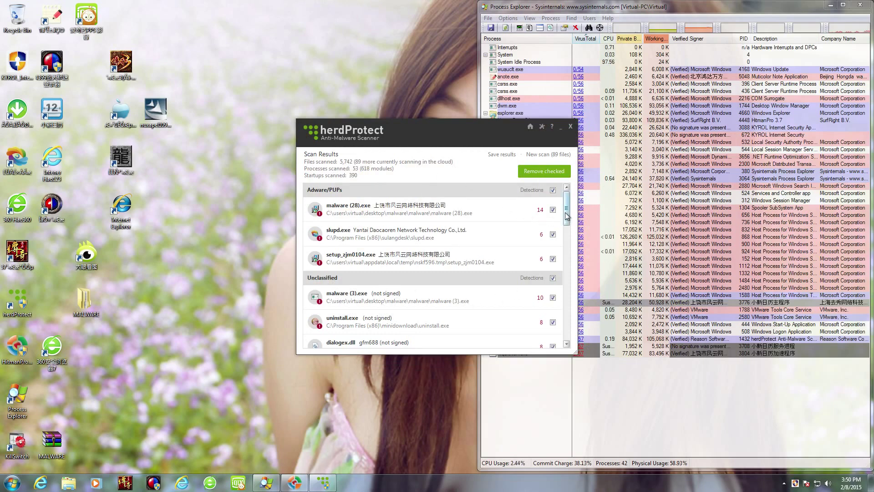
# Step: Suspend the anote.exe process in Process Explorer and return to the herdProtect scan results
pyautogui.moveTo(564, 212)
pyautogui.mouseDown()
pyautogui.moveTo(570, 337)
pyautogui.moveTo(572, 208)
pyautogui.mouseUp()
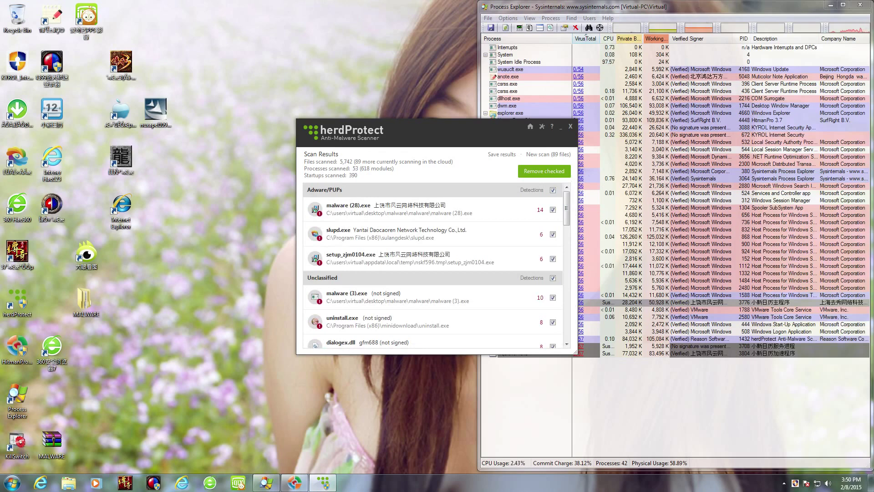
pyautogui.click(692, 7)
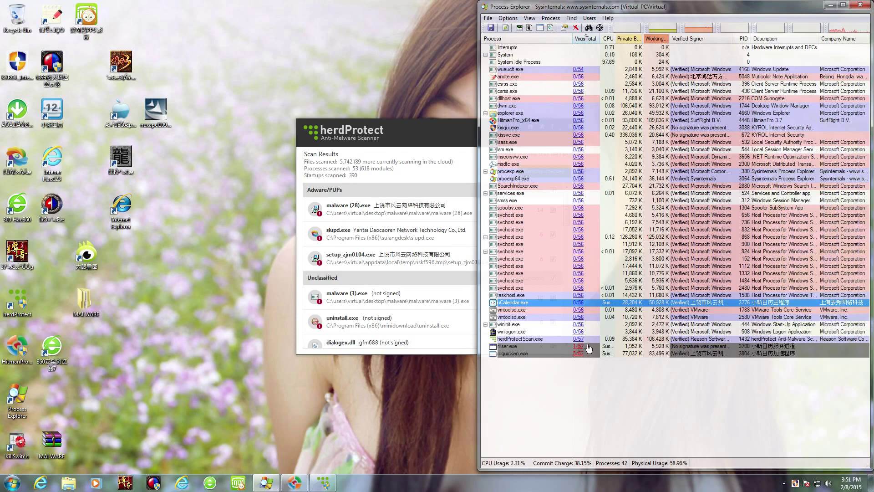
pyautogui.rightClick(549, 79)
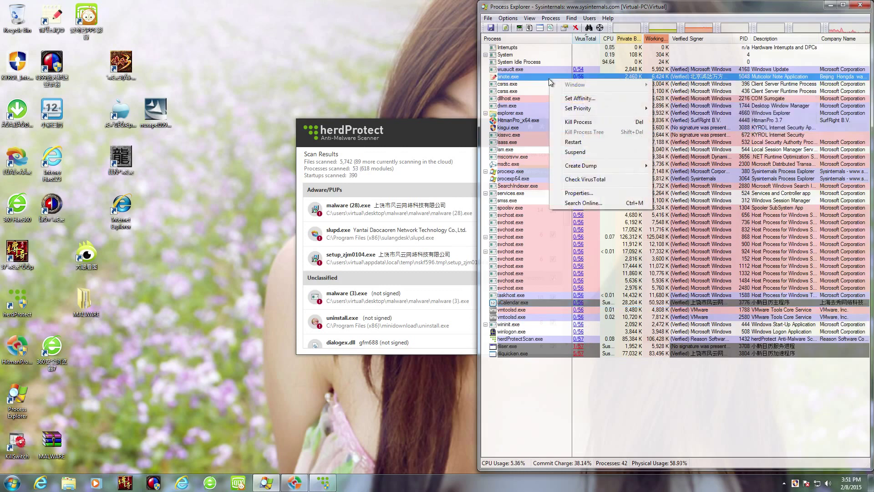
pyautogui.click(574, 152)
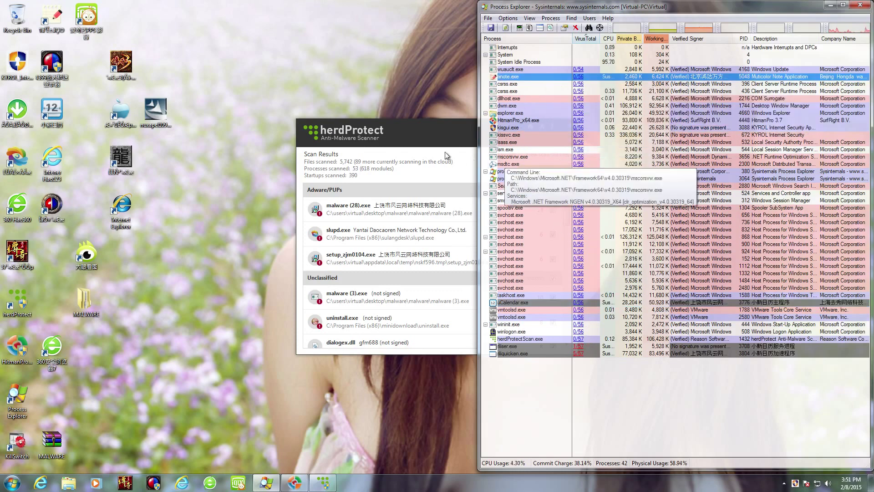
pyautogui.click(420, 135)
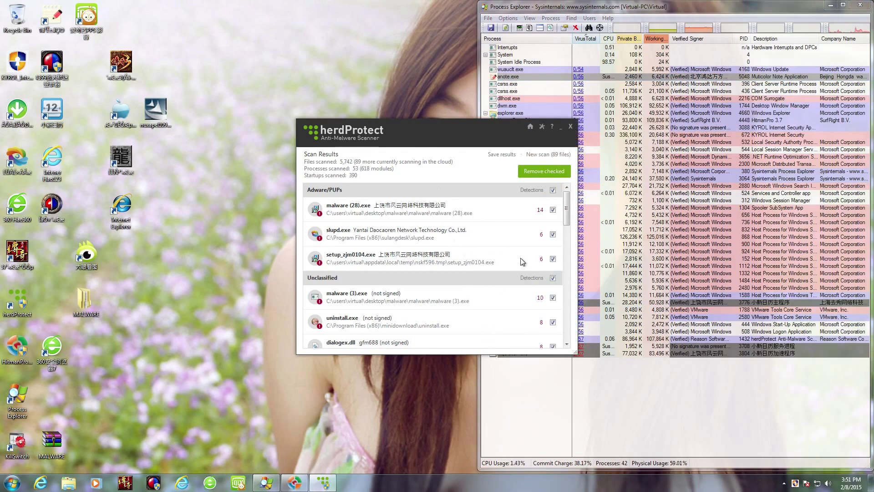
# Step: Switch to the HitmanPro scan results and examine the IQIYIsetup and 2345Explorer entries whose uploads timed out
pyautogui.click(299, 486)
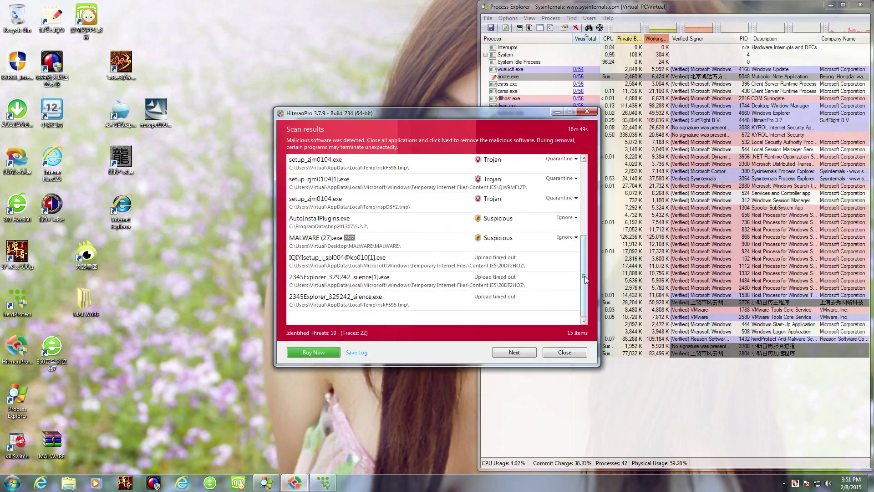
pyautogui.click(536, 268)
pyautogui.click(522, 281)
pyautogui.click(513, 295)
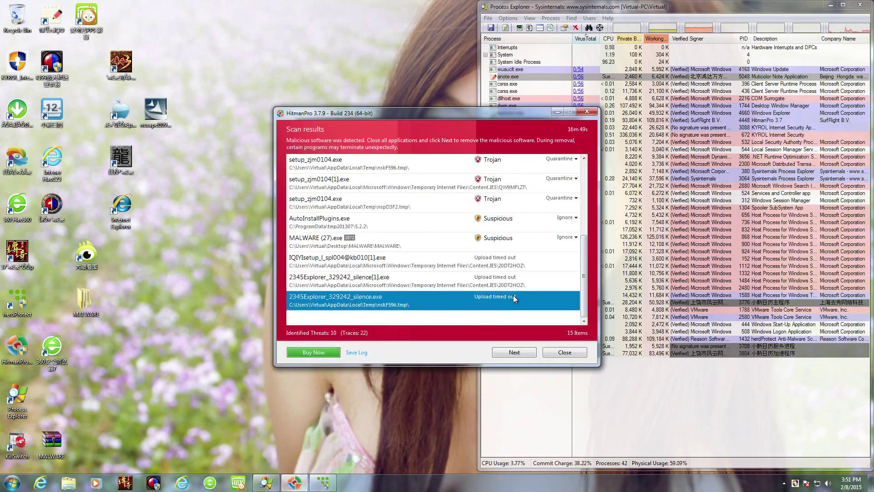
pyautogui.click(513, 284)
pyautogui.click(519, 266)
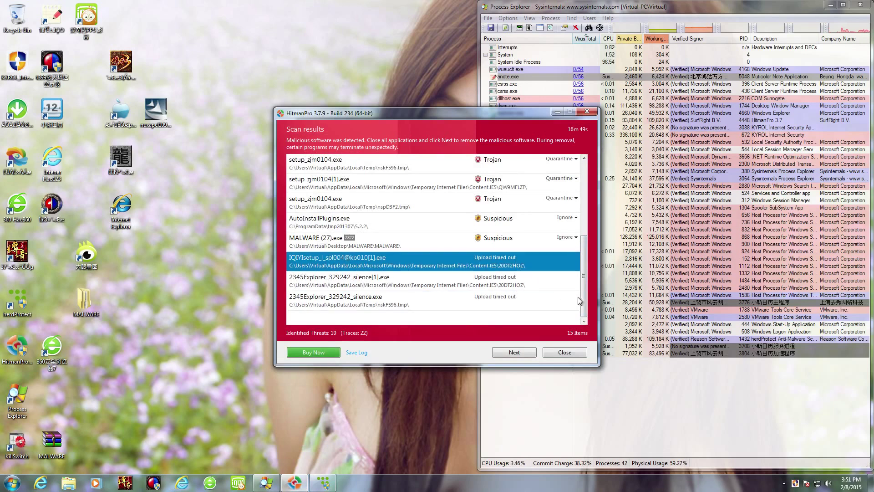
# Step: Inspect the HitmanPro detection names for MALWARE (28).exe, MALWARE (3).exe and both MALWARE (28).tmp files
pyautogui.moveTo(583, 308); pyautogui.dragTo(585, 188)
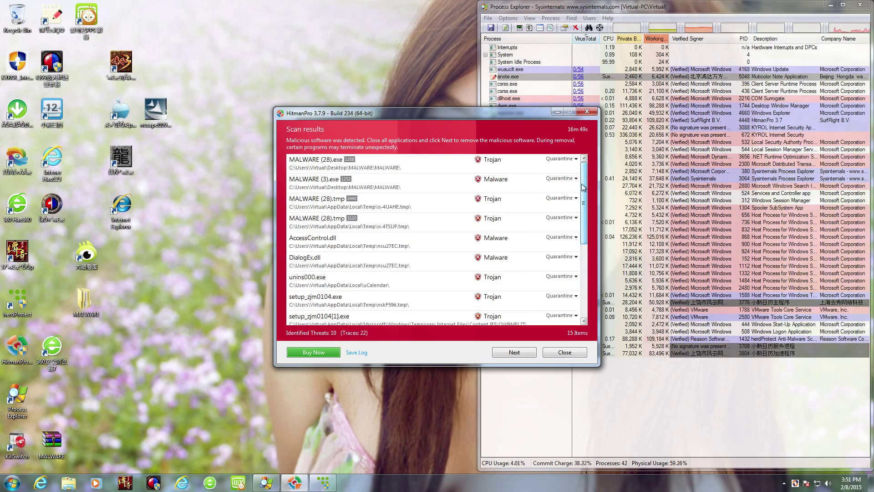
pyautogui.click(431, 167)
pyautogui.click(416, 182)
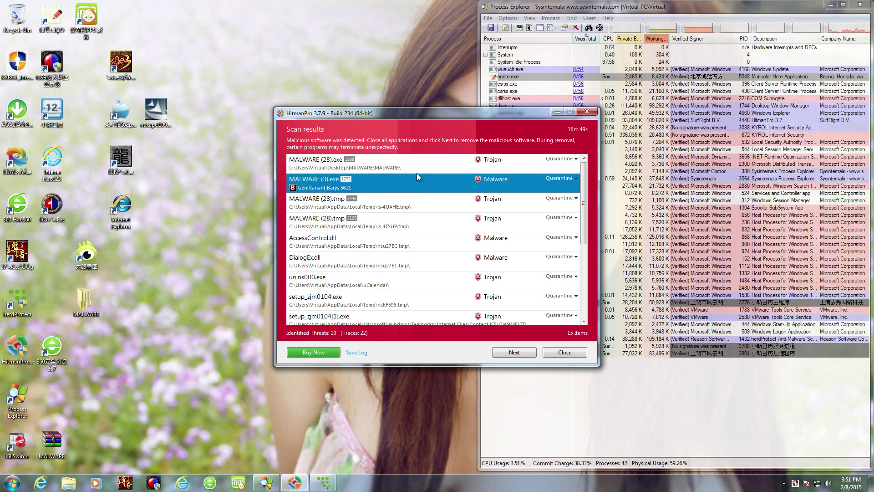
pyautogui.click(418, 171)
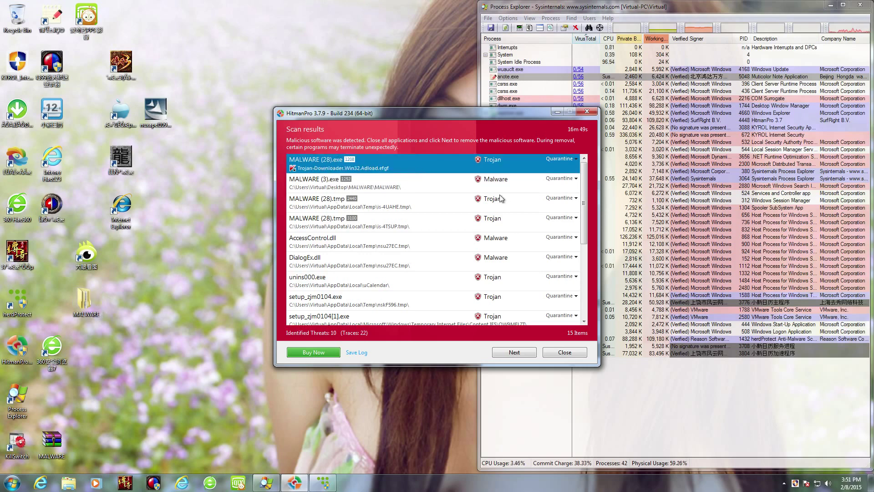
pyautogui.click(406, 179)
pyautogui.click(405, 170)
pyautogui.click(402, 184)
pyautogui.click(403, 207)
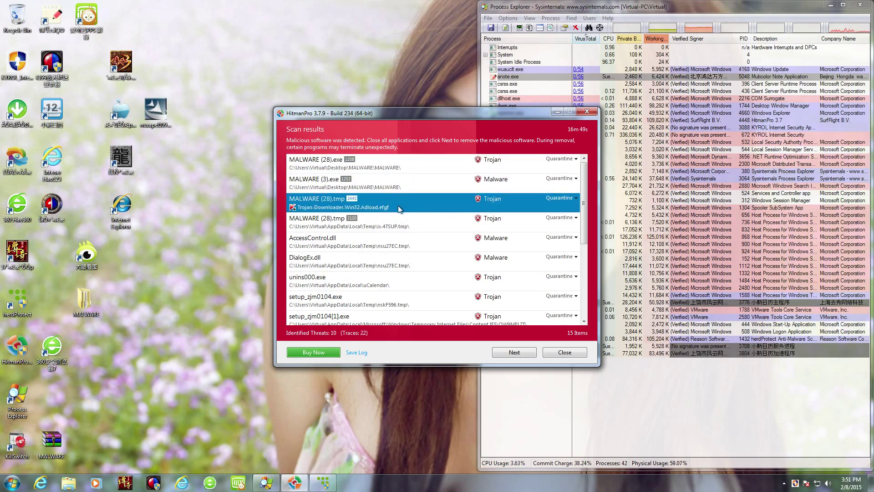
pyautogui.click(412, 219)
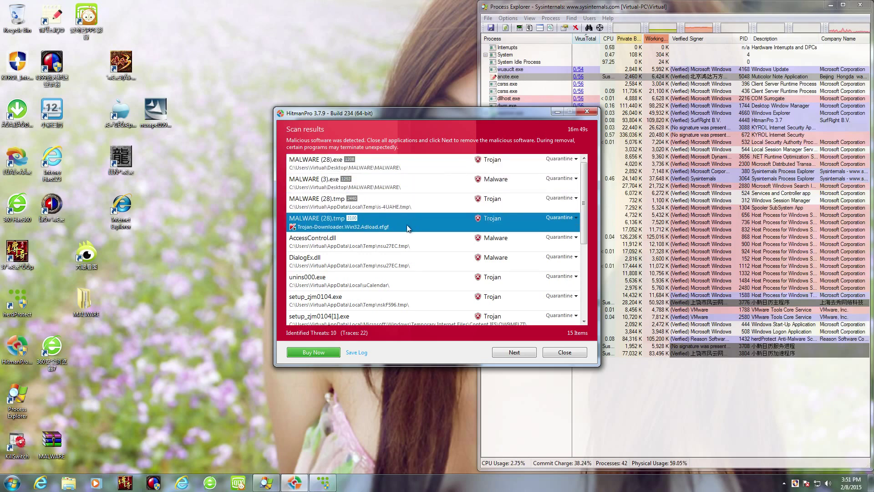
# Step: Inspect the HitmanPro detection names for AccessControl.dll, DialogEx.dll, unins000.exe and setup_zjm0104.exe
pyautogui.click(396, 243)
pyautogui.click(379, 263)
pyautogui.click(380, 282)
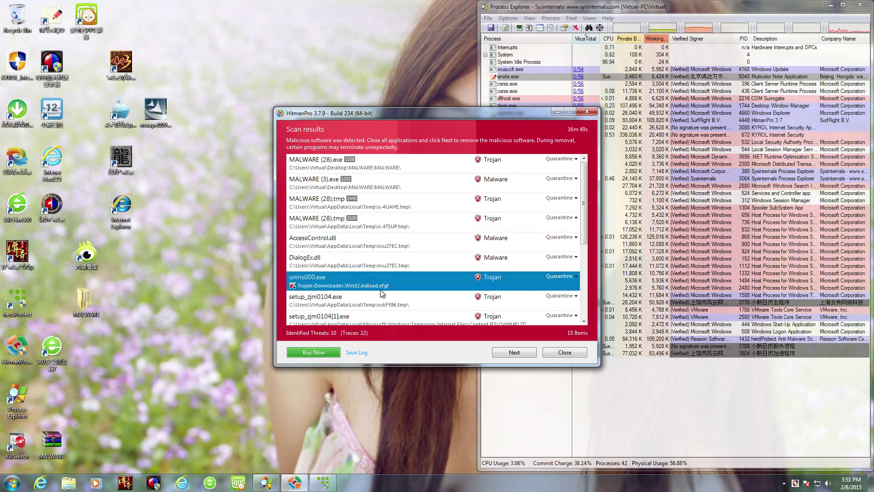
pyautogui.click(392, 265)
pyautogui.click(381, 277)
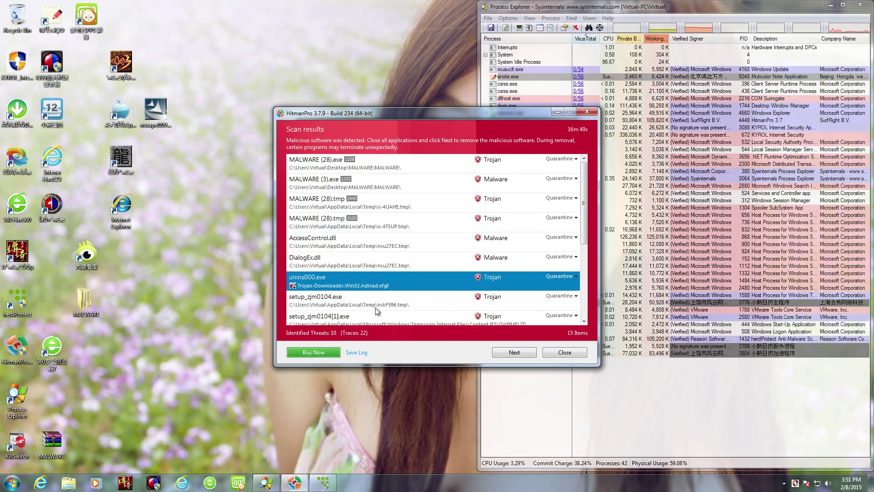
pyautogui.click(410, 301)
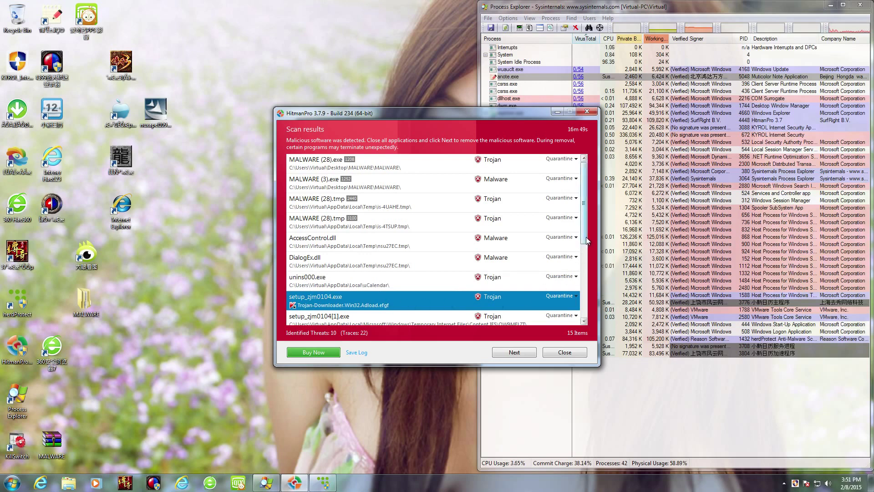
pyautogui.scroll(-3, 353, 244)
pyautogui.click(353, 226)
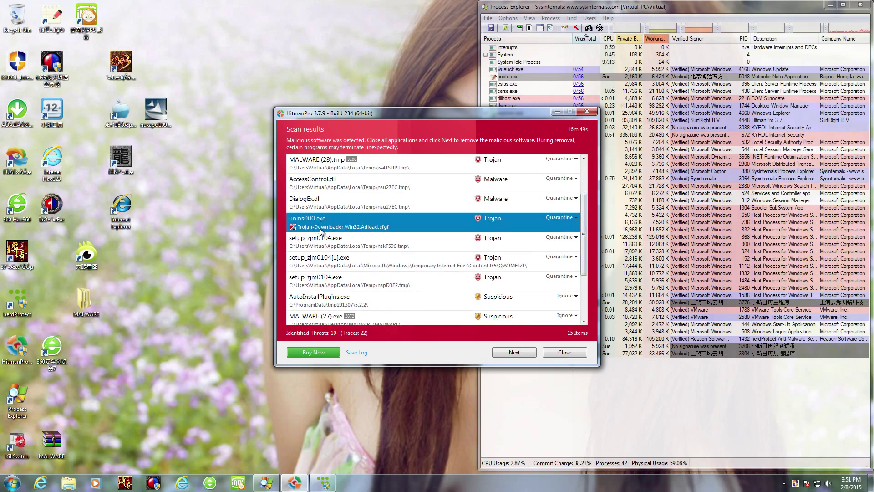
# Step: Examine the remaining HitmanPro detections through the end of the list, and outline the shortcuts scattered across the desktop
pyautogui.moveTo(129, 21); pyautogui.dragTo(23, 419)
pyautogui.click(381, 110)
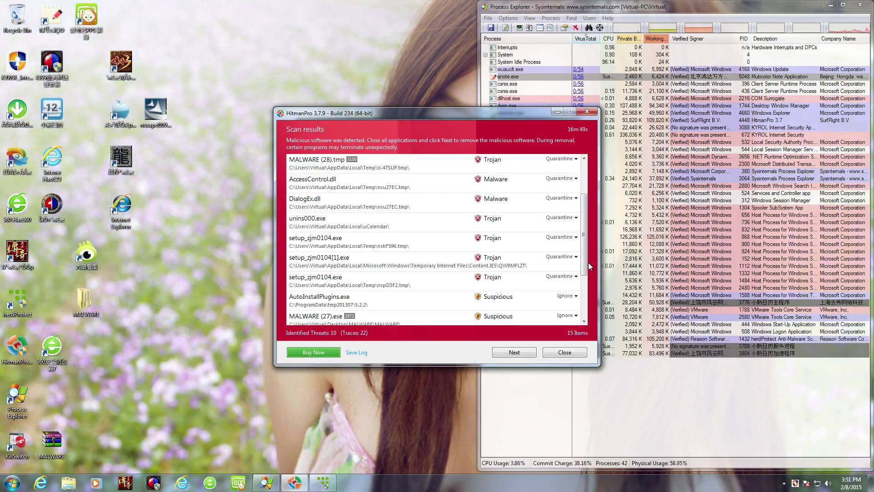
pyautogui.click(584, 321)
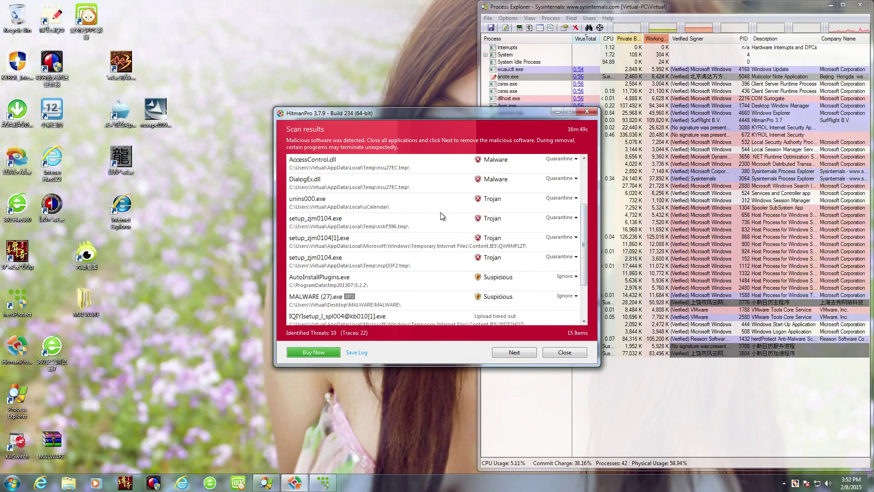
pyautogui.moveTo(189, 42); pyautogui.dragTo(15, 448)
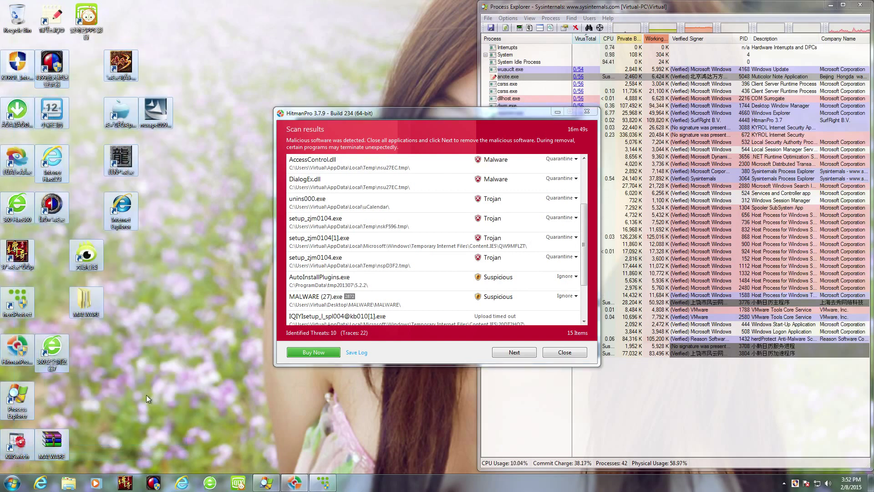
pyautogui.click(387, 117)
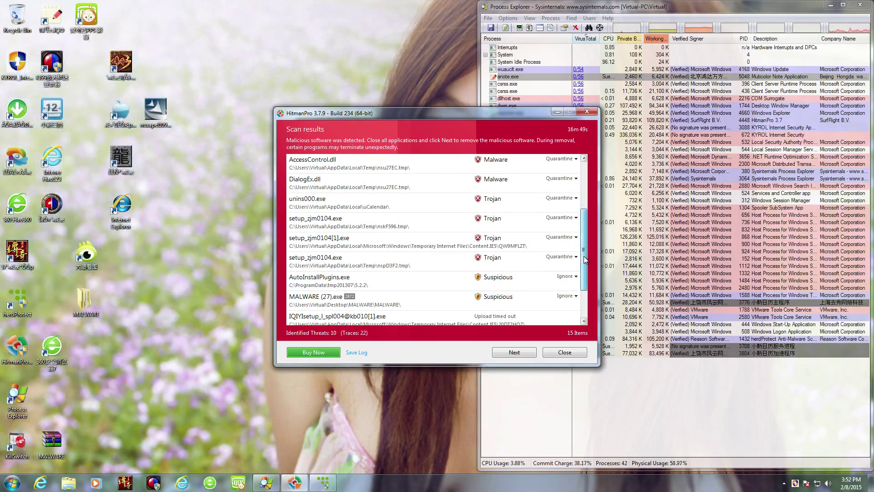
pyautogui.scroll(-1, 584, 254)
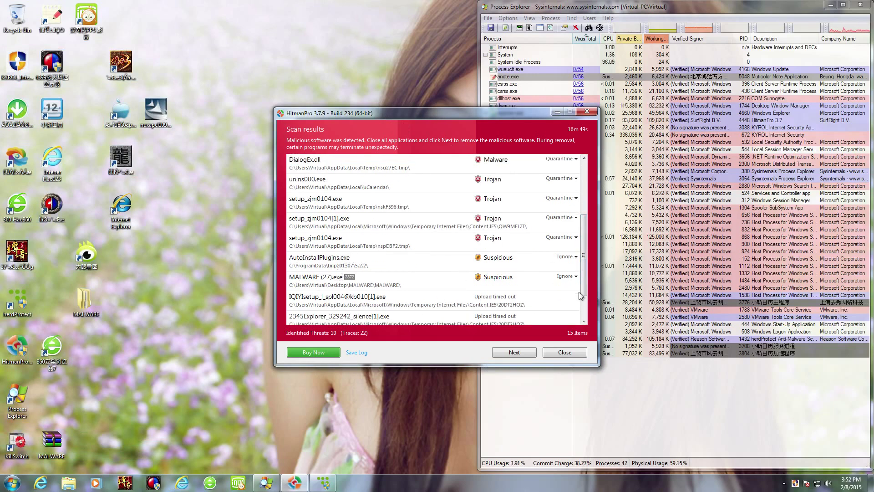
pyautogui.scroll(-2, 583, 296)
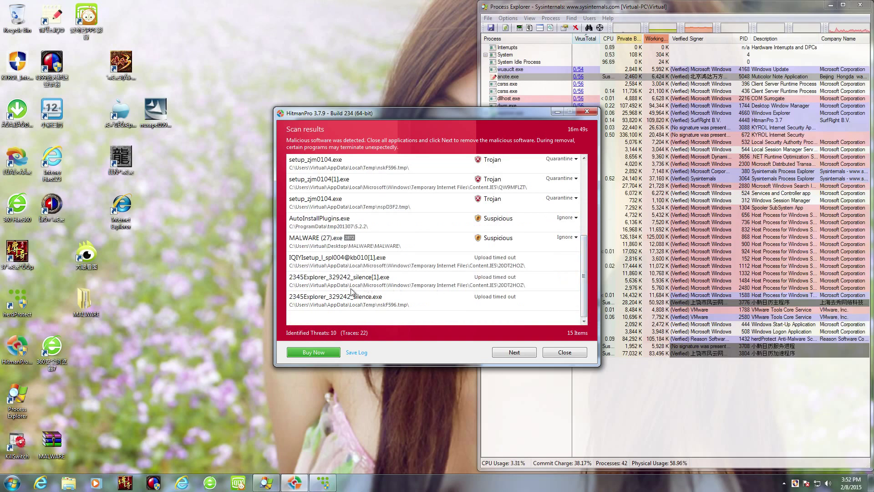
# Step: Close the HitmanPro, herdProtect and Process Explorer windows to clear the desktop
pyautogui.click(557, 350)
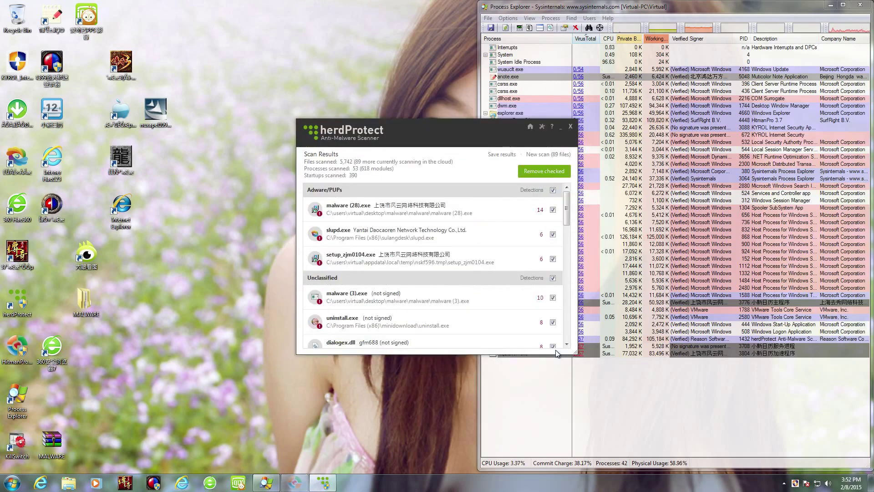
pyautogui.click(573, 129)
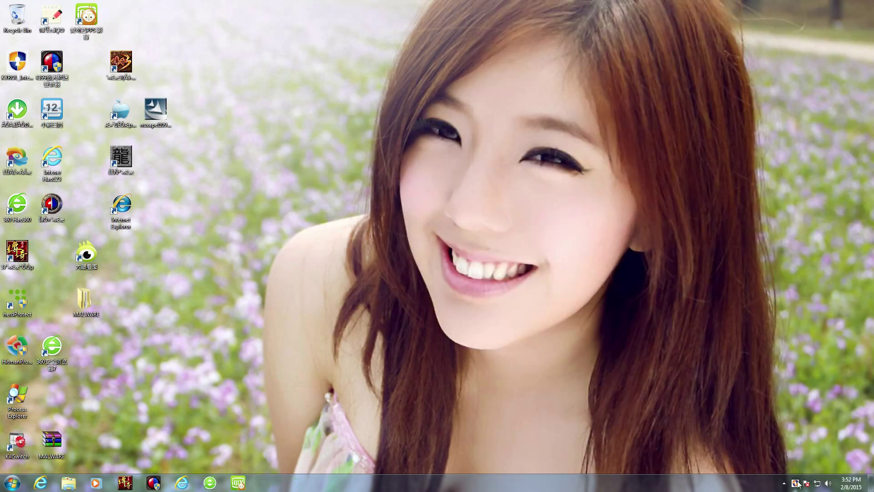
# Step: Open Kyrol Internet Security 2015, review the firewall's category groups from Unethical to Unrated, and return to the protection status overview
pyautogui.doubleClick(795, 483)
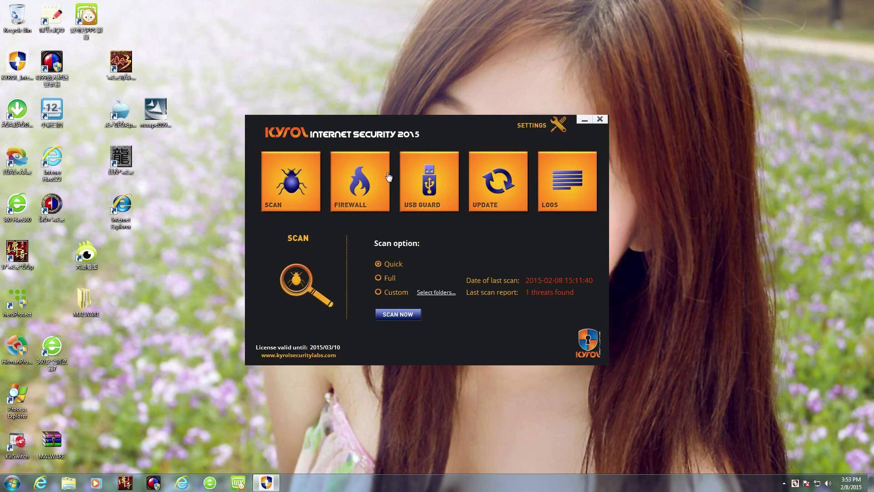
pyautogui.click(367, 180)
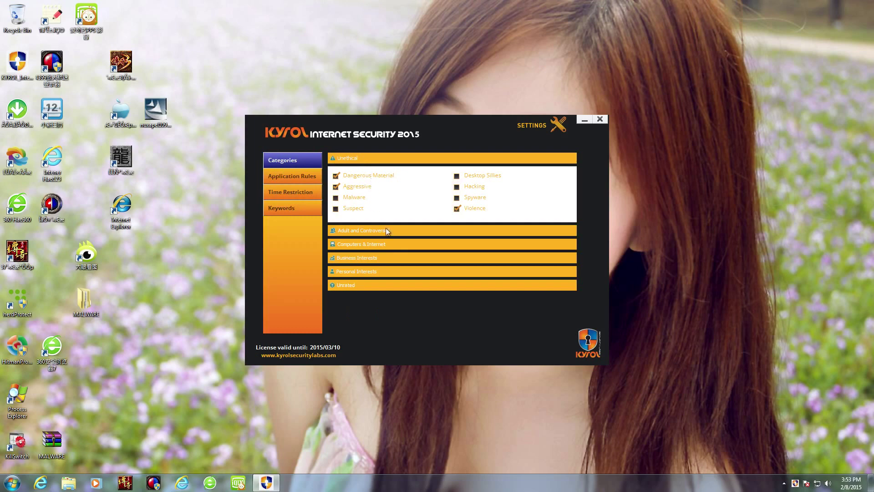
pyautogui.click(349, 230)
pyautogui.click(343, 245)
pyautogui.click(340, 256)
pyautogui.click(339, 270)
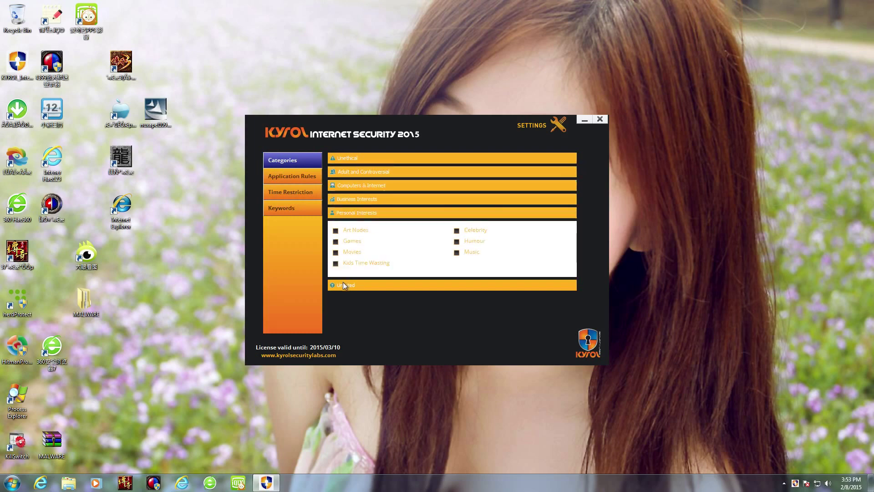
pyautogui.click(343, 282)
pyautogui.click(297, 135)
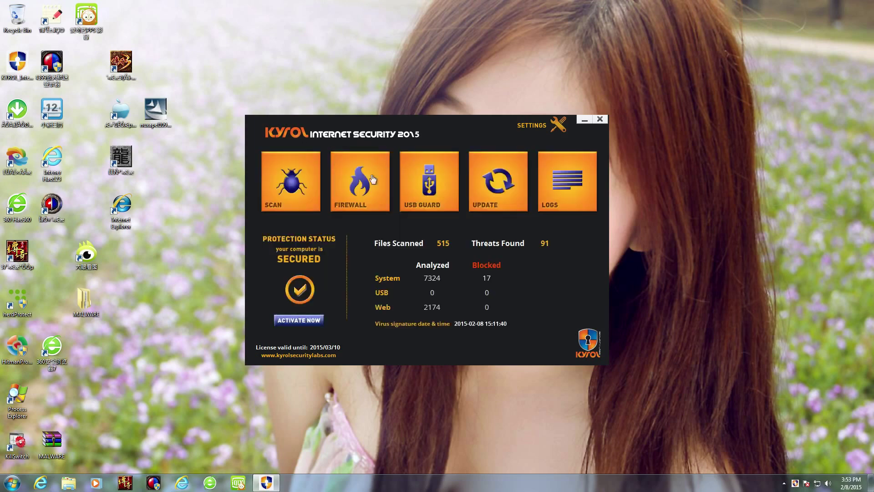